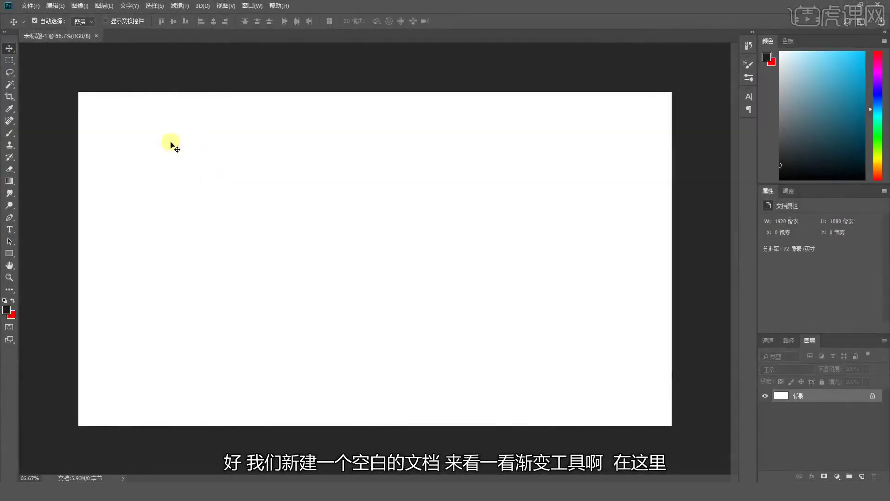
- Try a foreground-colour fill with the Paint Bucket tool, undo it and switch to the Gradient tool
left_click(10, 181)
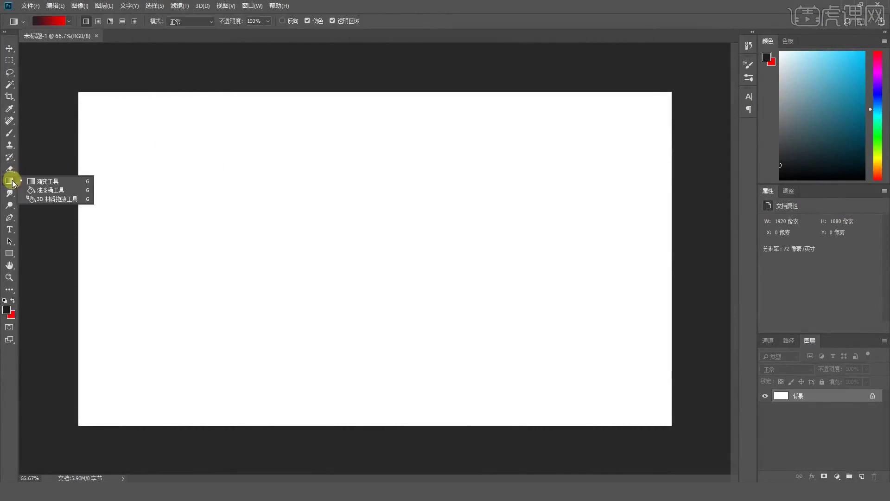
left_click(34, 192)
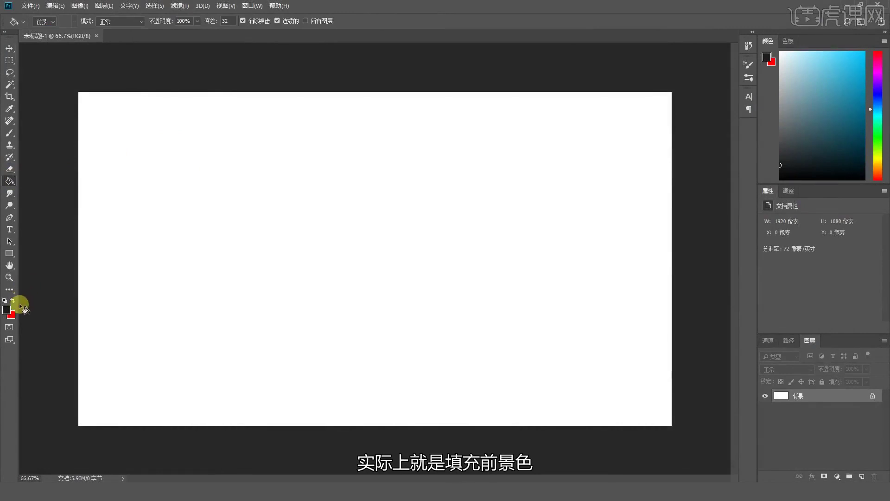
left_click(188, 235)
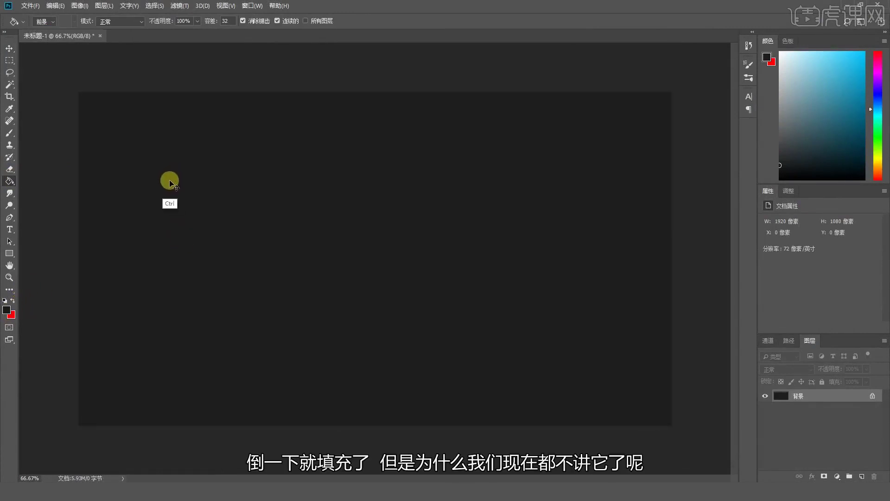
key("ctrl+z")
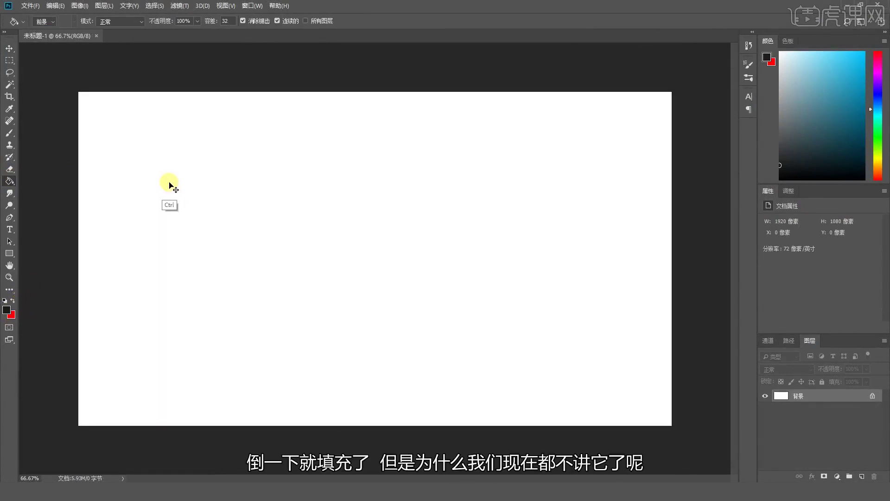
right_click(19, 182)
left_click(46, 178)
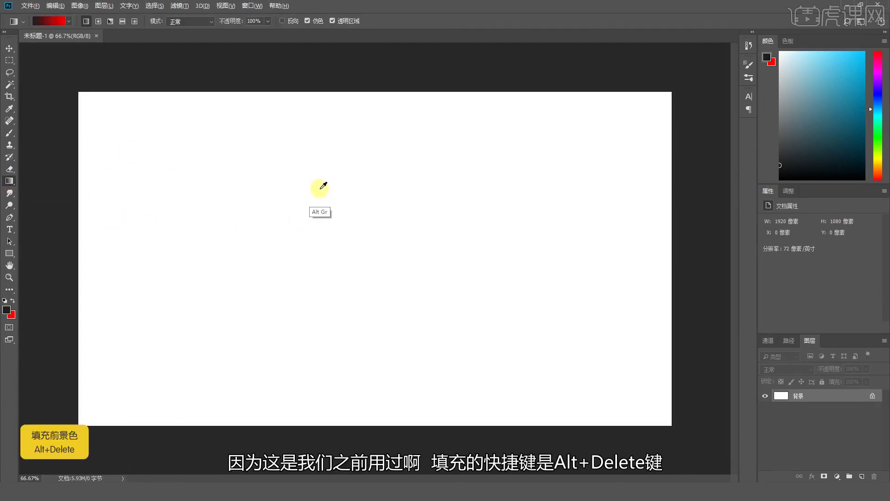
- Try filling the canvas with the foreground colour and with the background colour, undoing each fill
key("alt+Delete")
key("ctrl+z")
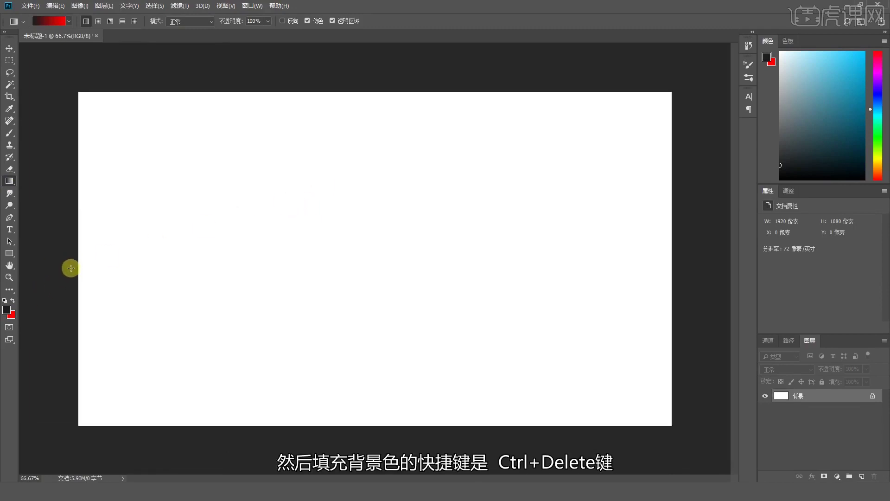
key("ctrl+Delete")
key("ctrl+Delete")
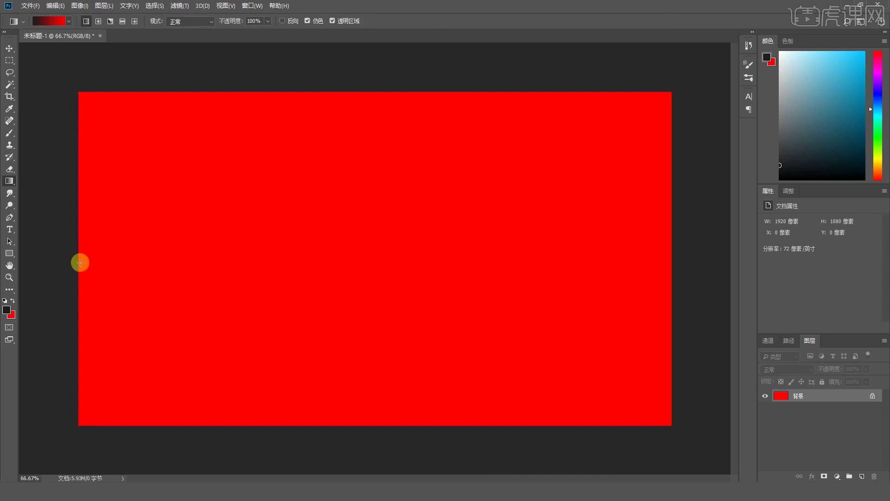
key("ctrl+z")
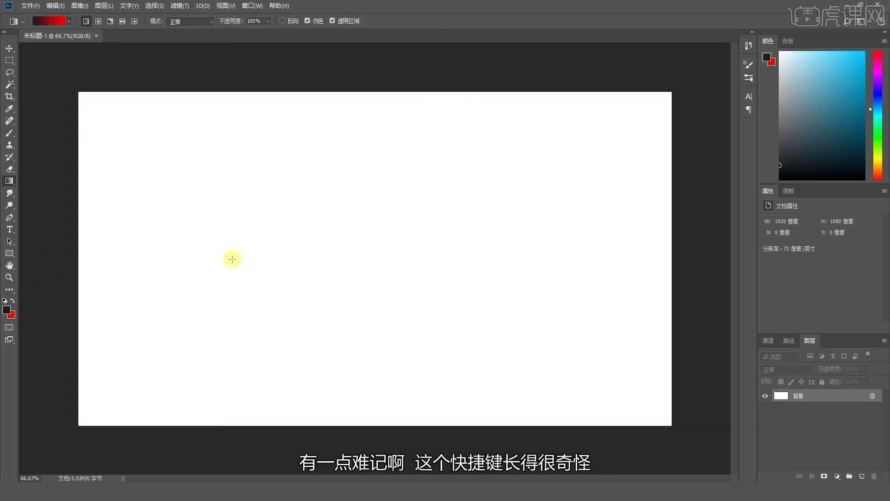
- Swap the foreground and background colours and swap them back again
left_click(14, 302)
left_click(15, 304)
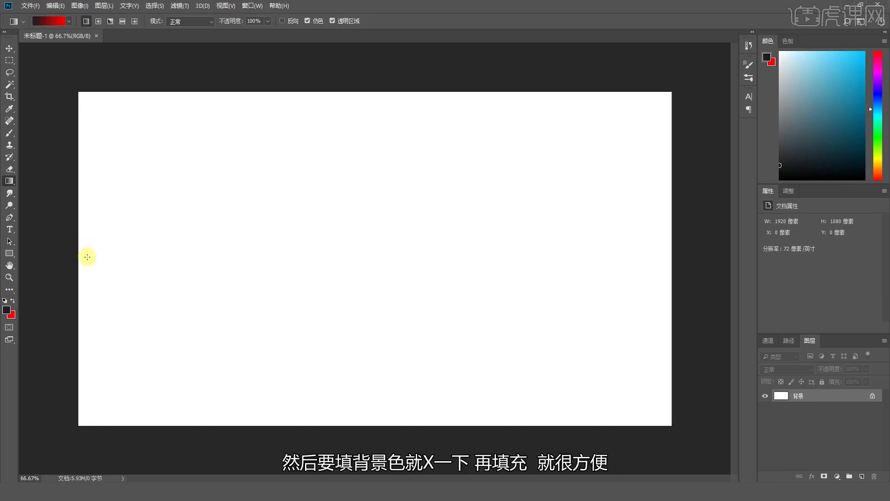
key("x")
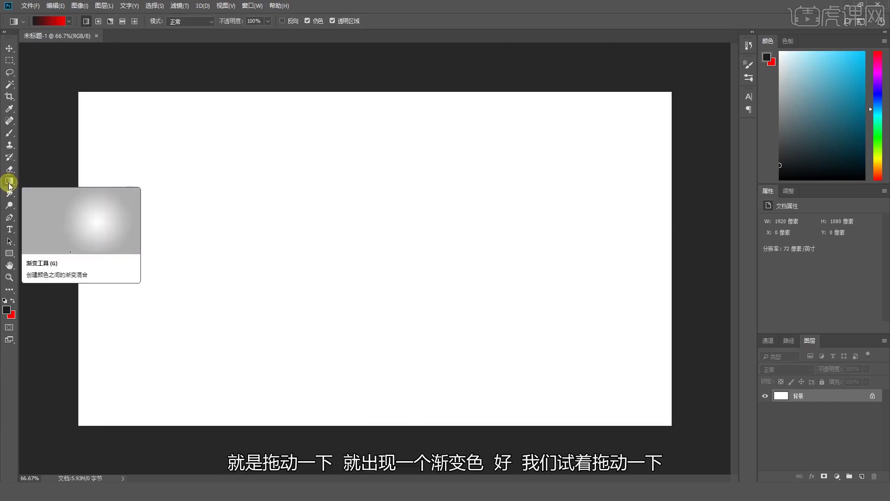
- Try a linear foreground-to-background gradient across the middle of the canvas and undo it
left_click_drag(273, 244, 489, 250)
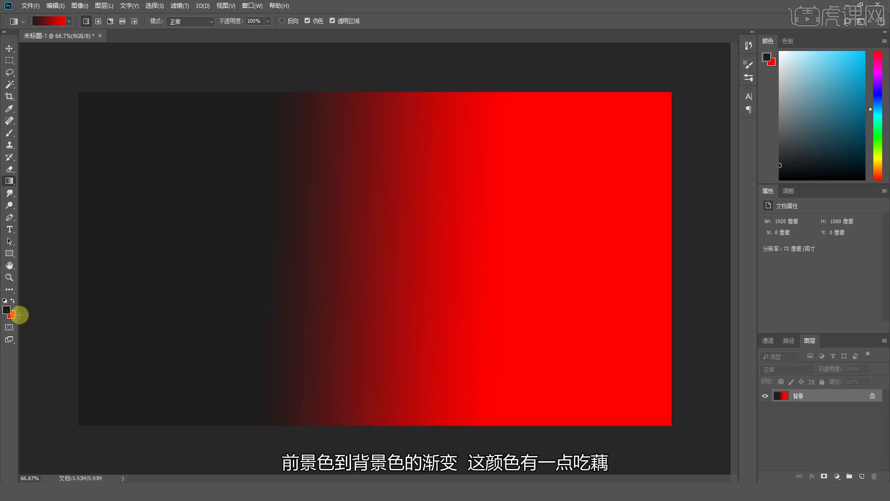
key("ctrl+z")
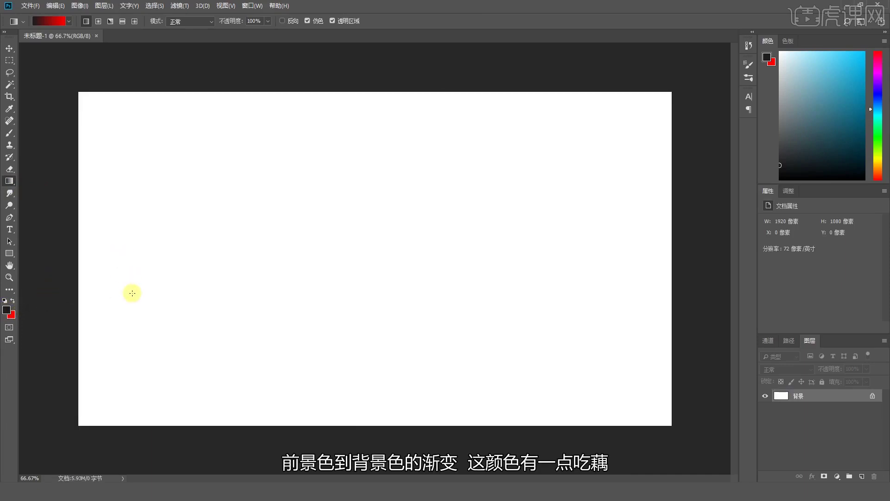
- Choose the foreground-to-transparent preset in the gradient editor and confirm it
left_click(52, 22)
left_click_drag(410, 70, 376, 91)
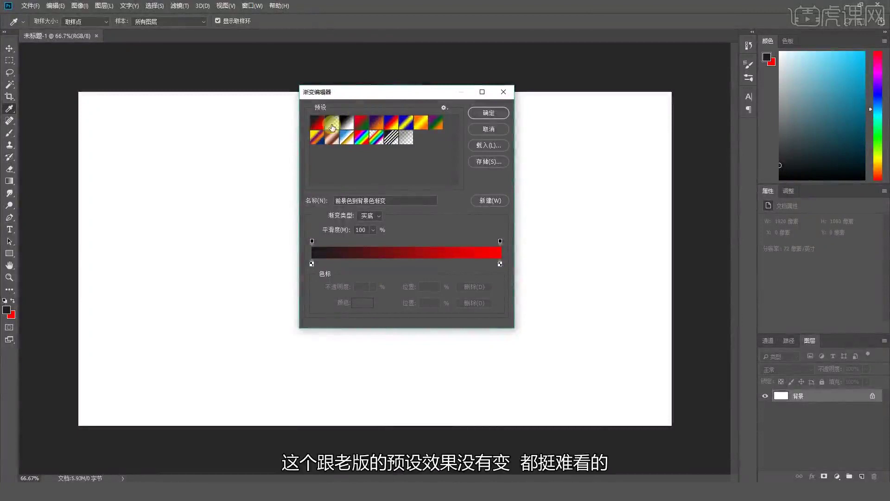
left_click(335, 124)
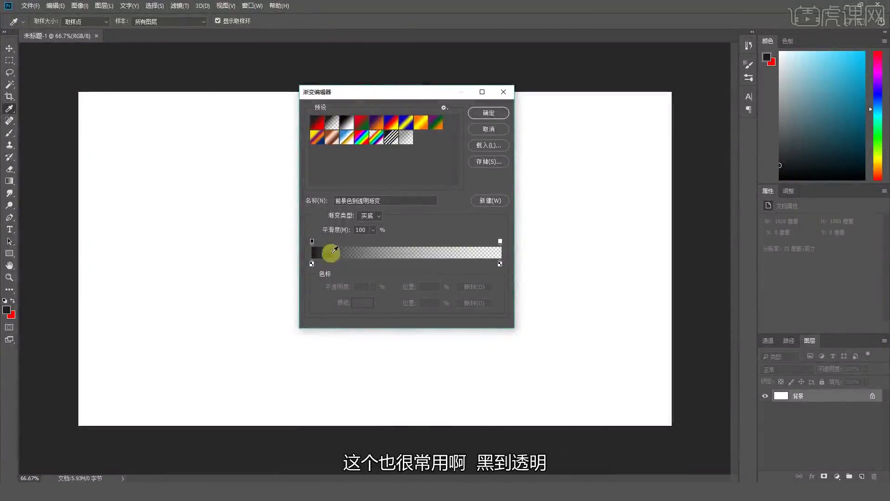
left_click(488, 112)
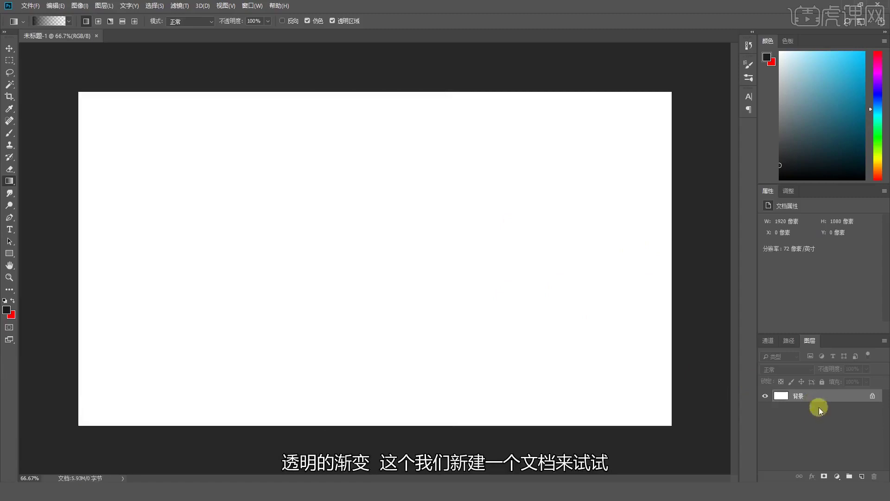
- Try the foreground-to-transparent gradient on a new layer with the Background layer hidden, and undo the gradient
left_click(861, 476)
left_click_drag(194, 248, 524, 242)
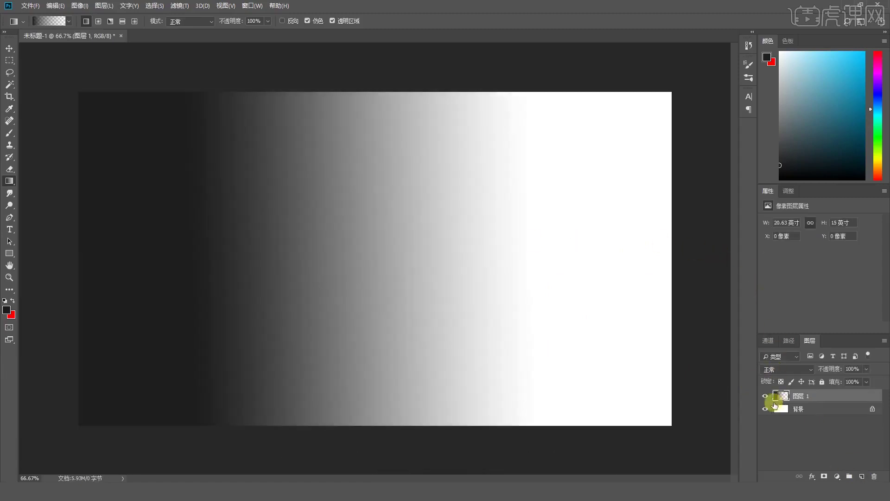
left_click(765, 409)
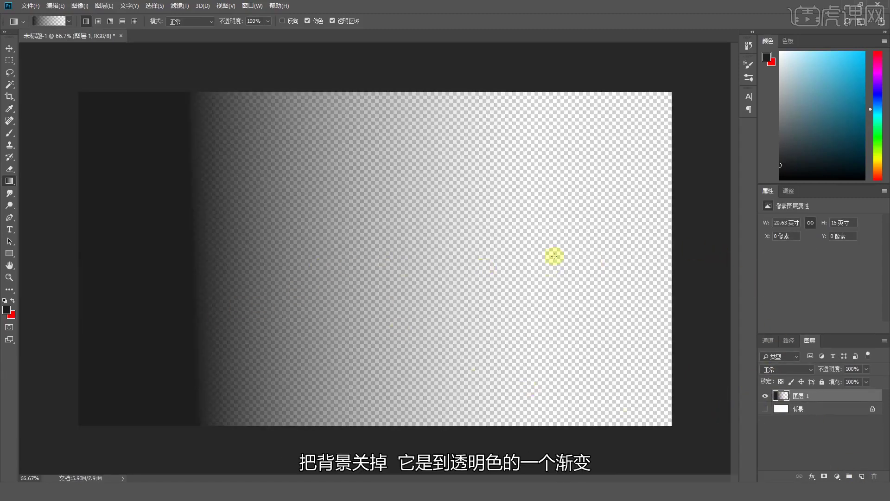
key("ctrl+z")
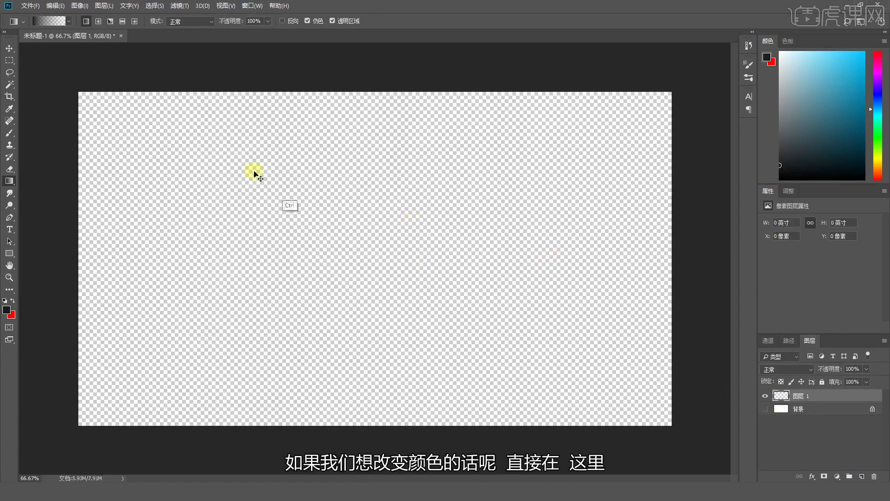
- Change the gradient's starting colour stop to a bright sky blue in the gradient editor
left_click(49, 21)
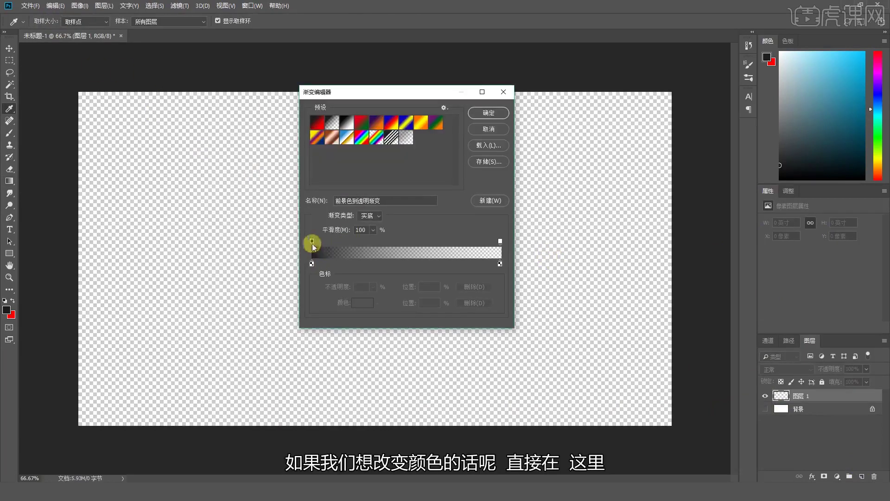
left_click(312, 263)
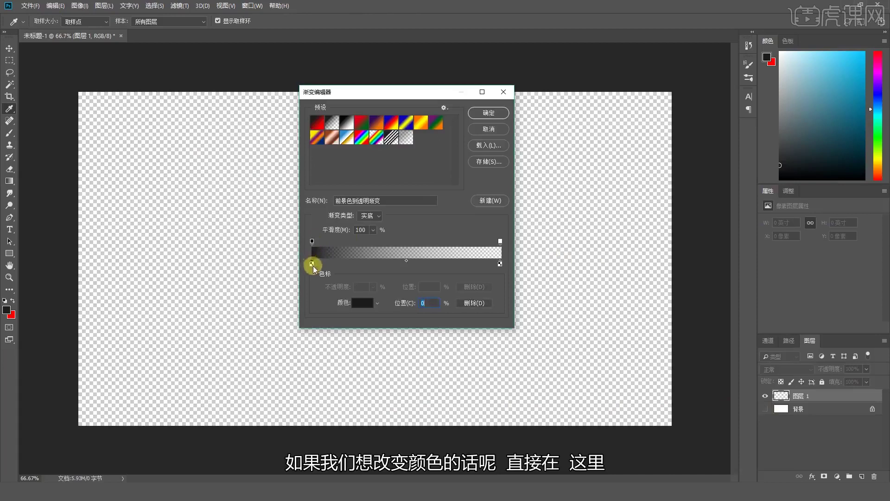
double_click(312, 264)
left_click(528, 132)
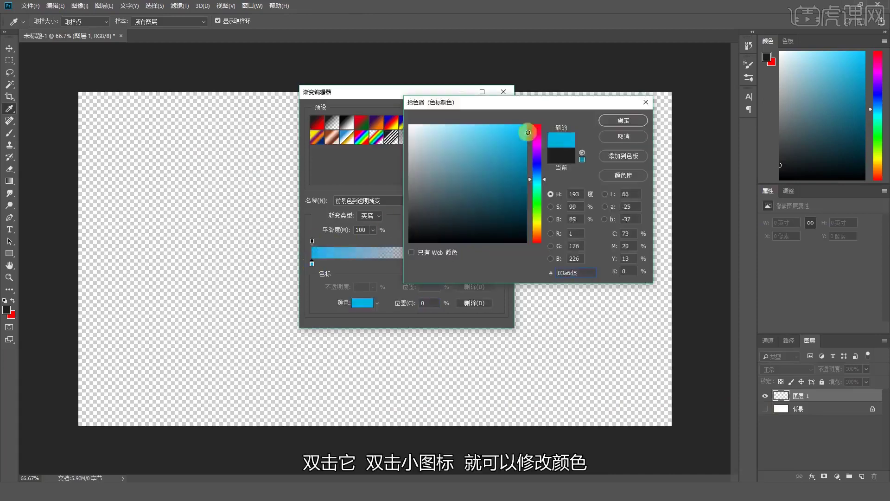
left_click(624, 120)
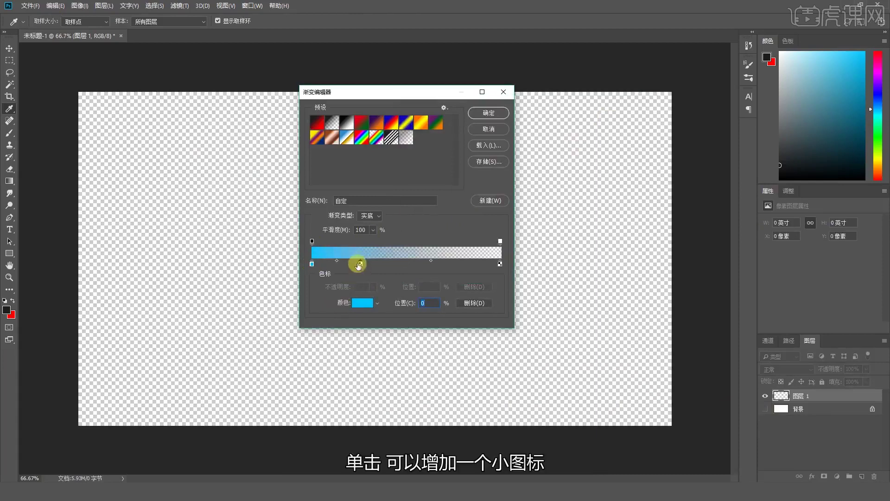
- Add a bright green colour stop slightly before the gradient's midpoint and remove the extra stop beside it
double_click(361, 263)
left_click_drag(536, 197, 535, 212)
left_click(518, 125)
left_click(602, 120)
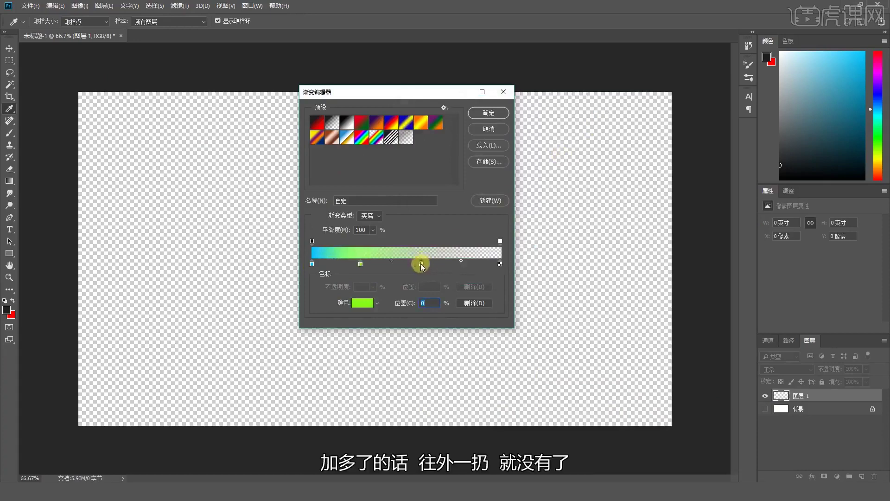
left_click_drag(421, 264, 562, 153)
left_click_drag(360, 263, 394, 263)
- Confirm the custom blue-green-transparent gradient and draw it nearly horizontally in the left half of Layer 1 (图层 1)
left_click(478, 116)
left_click_drag(209, 287, 353, 268)
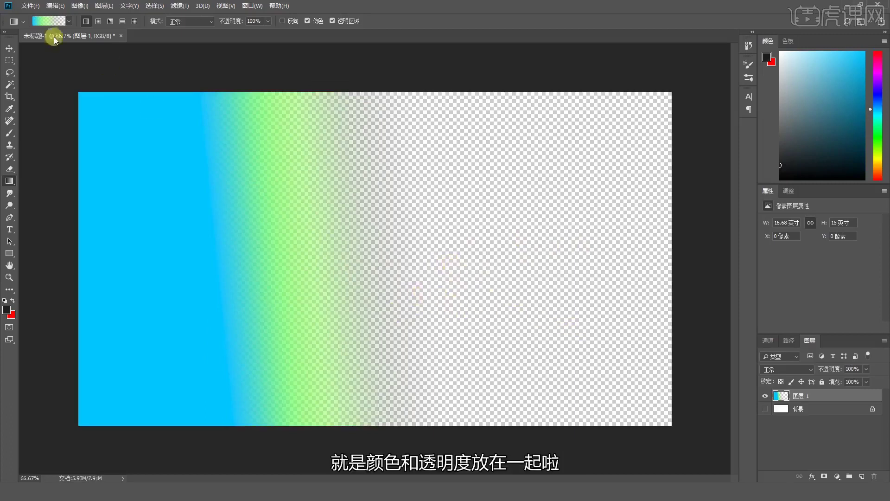
- Raise the gradient's end opacity stop to roughly half and redraw the gradient nearly horizontally across Layer 1
left_click(46, 21)
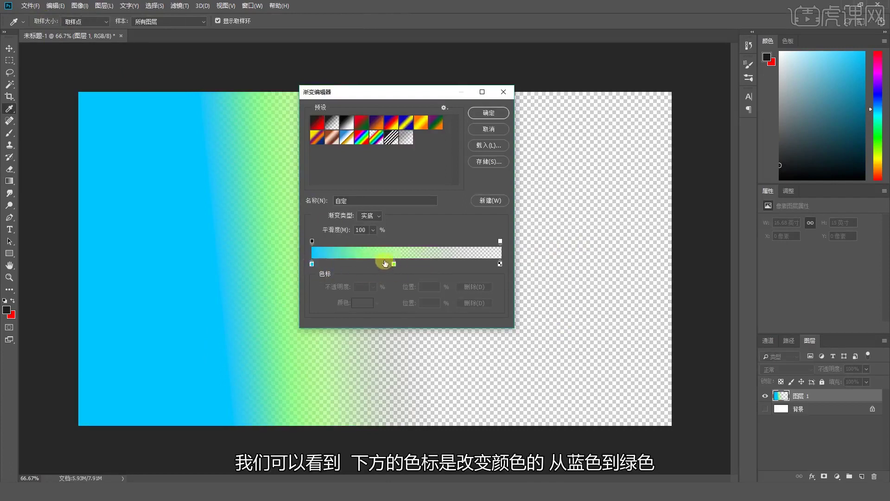
left_click(312, 242)
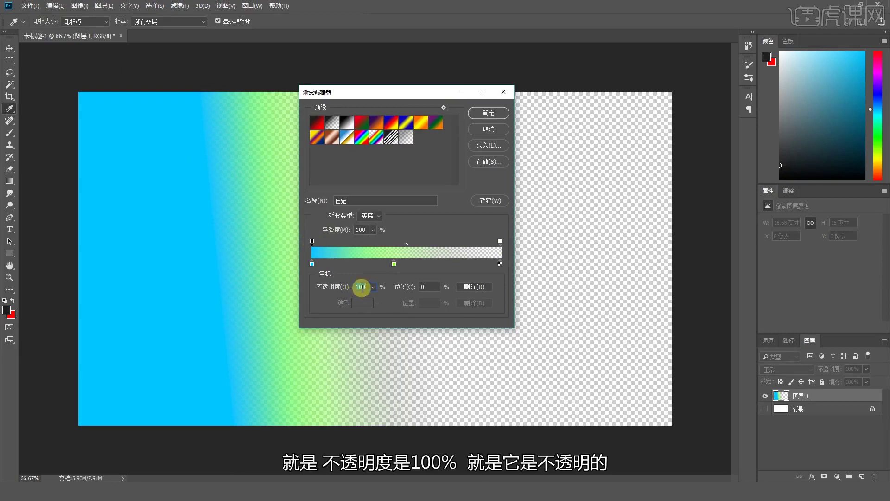
left_click(499, 242)
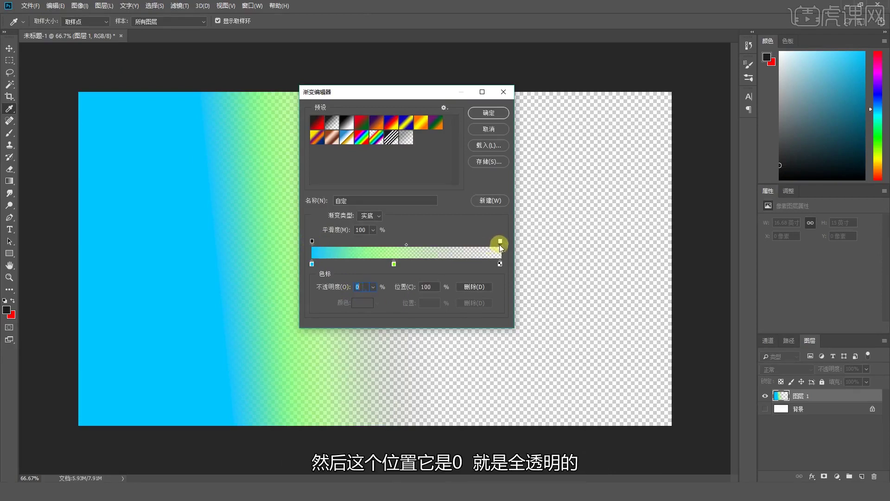
left_click_drag(355, 286, 380, 290)
left_click(373, 287)
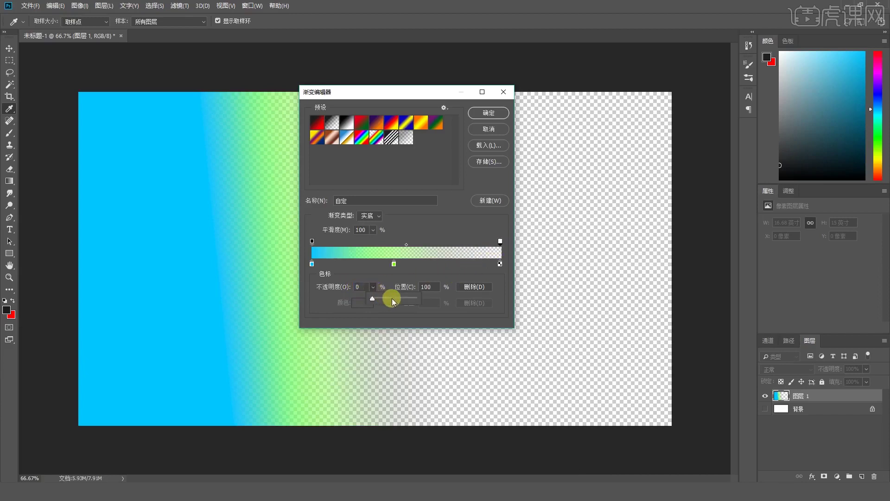
left_click(392, 299)
left_click(488, 113)
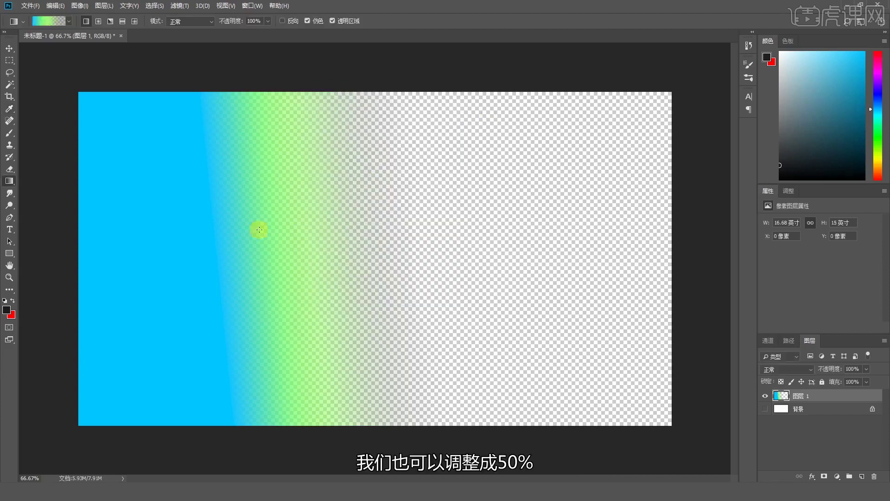
left_click_drag(264, 274, 427, 280)
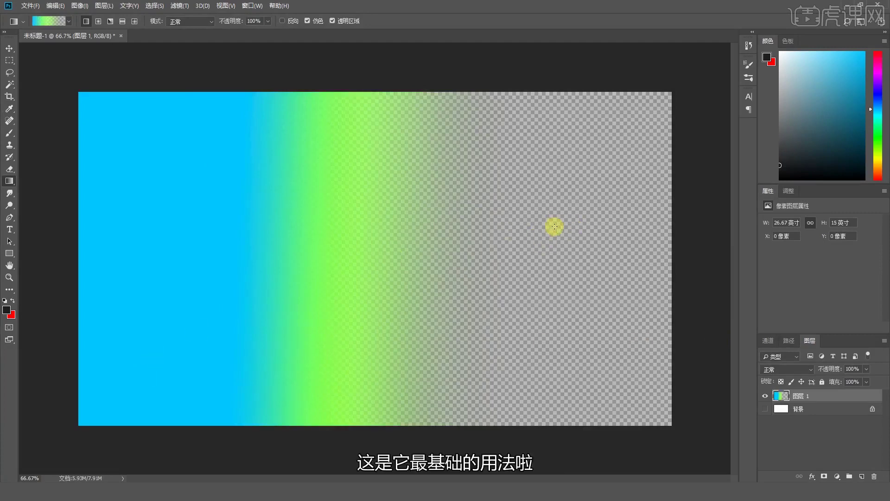
- Clear the gradient from Layer 1 and make the Background layer visible again
key("Delete")
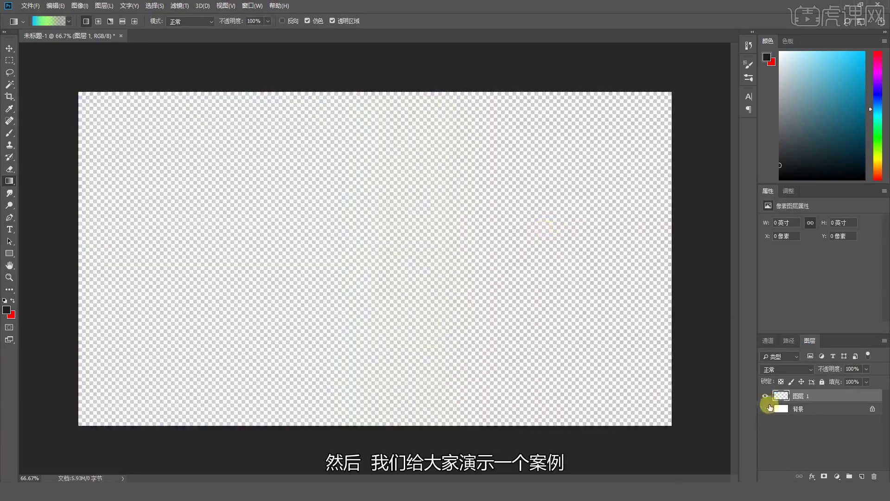
left_click(765, 409)
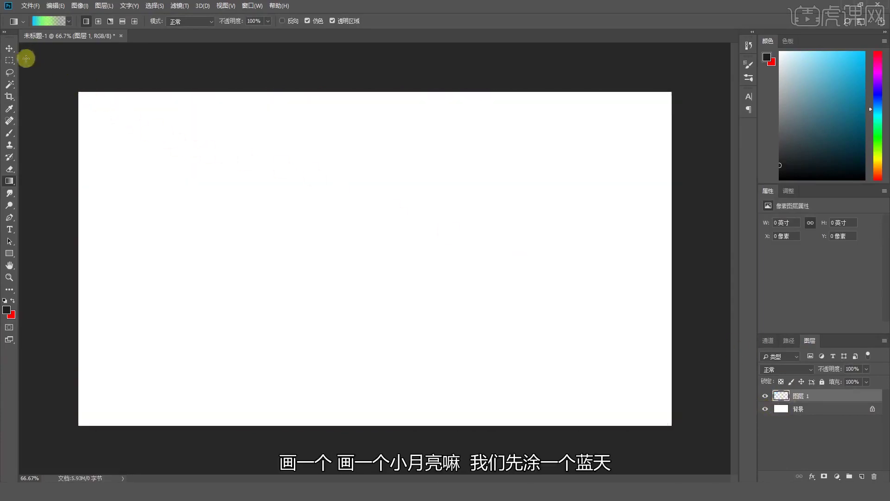
- Set the foreground colour to a dark navy blue and fill the Background layer (背景) with it
left_click(9, 61)
key("alt+bracketleft")
key("F6")
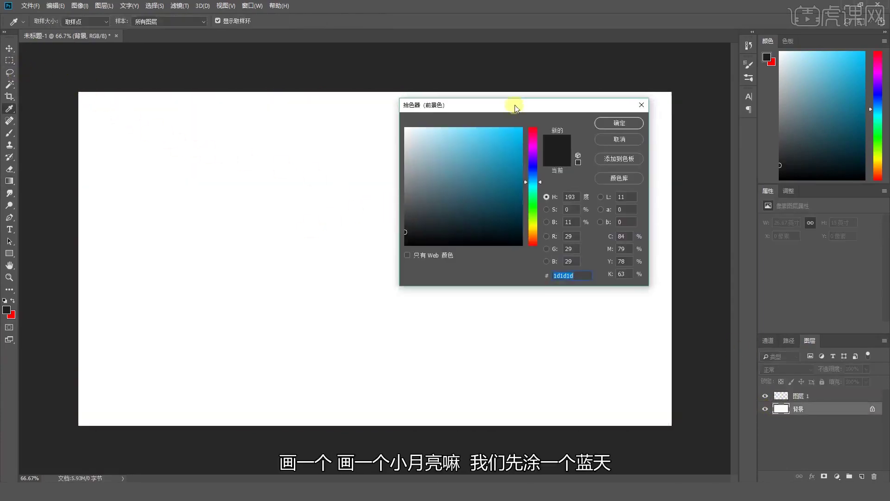
left_click_drag(513, 103, 498, 115)
left_click(520, 176)
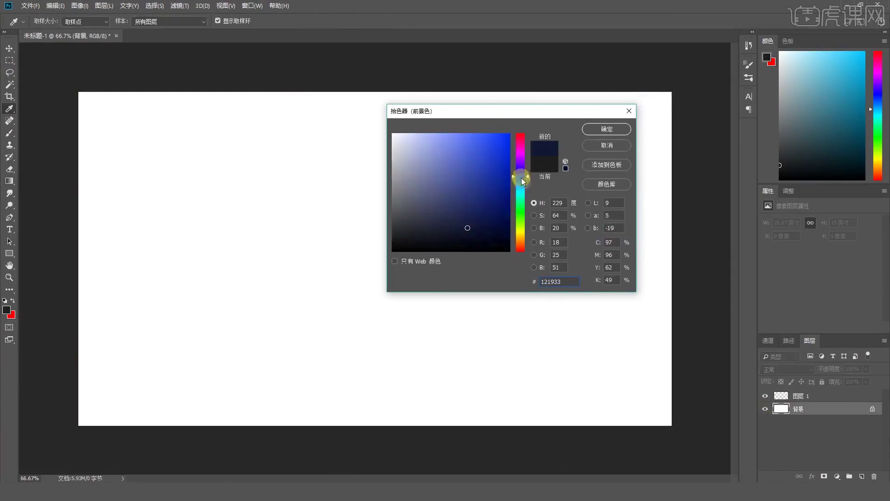
left_click(467, 228)
left_click(459, 223)
left_click_drag(521, 177, 521, 181)
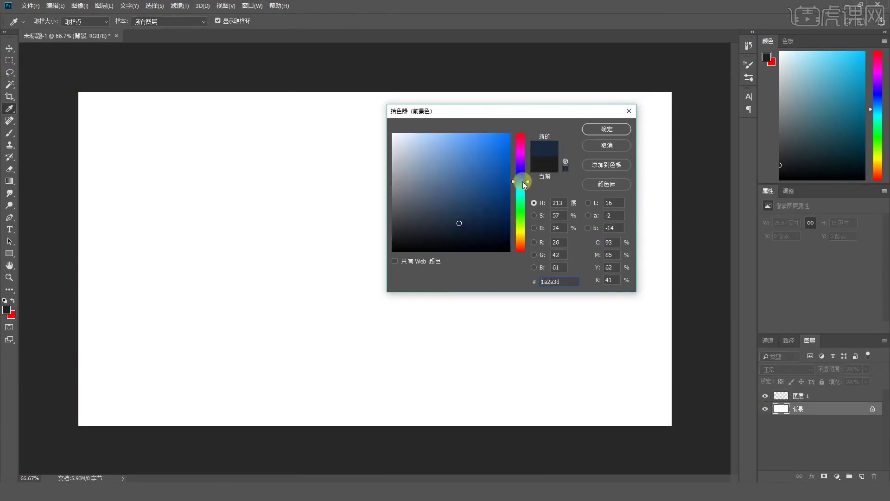
left_click(478, 216)
left_click(519, 179)
left_click(587, 131)
key("m")
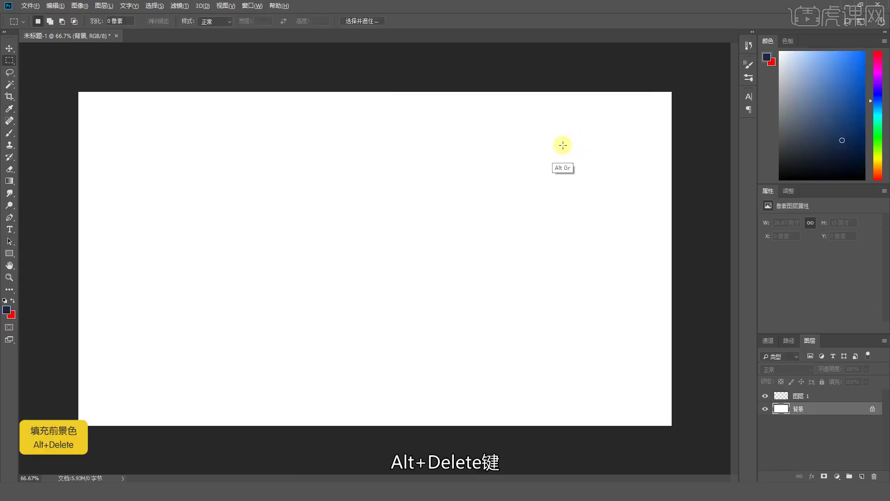
key("alt+Delete")
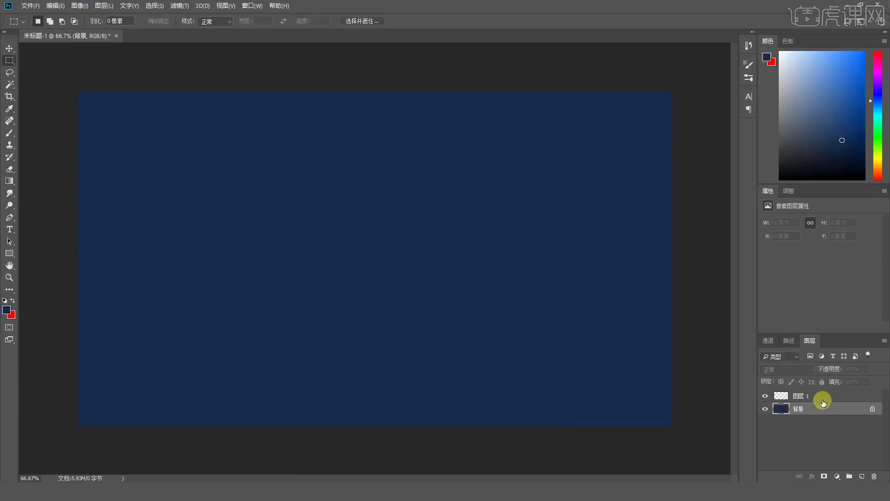
- Make a circular selection about 504 px in diameter near the middle of the canvas on Layer 1 (图层 1)
left_click(821, 396)
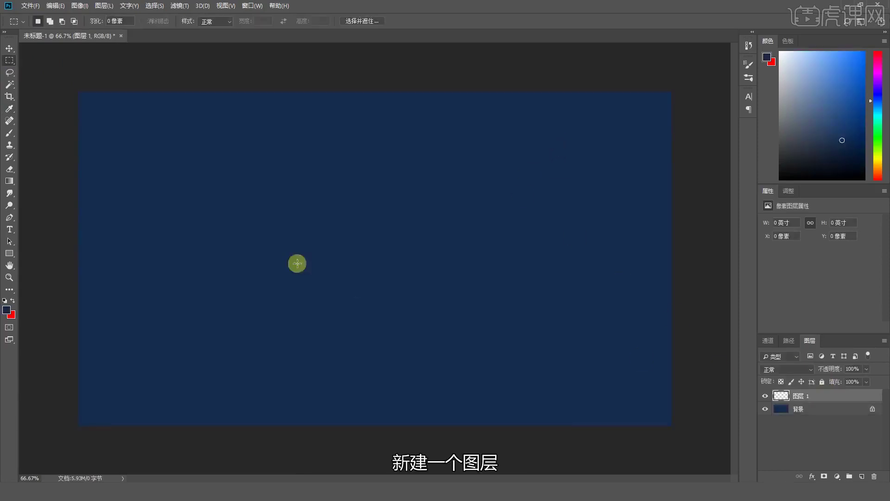
right_click(14, 60)
left_click(38, 69)
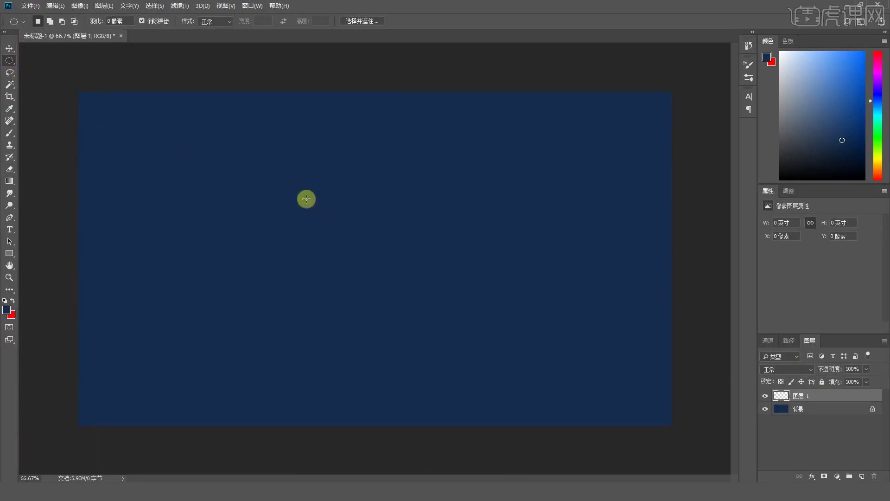
left_click_drag(303, 194, 477, 304)
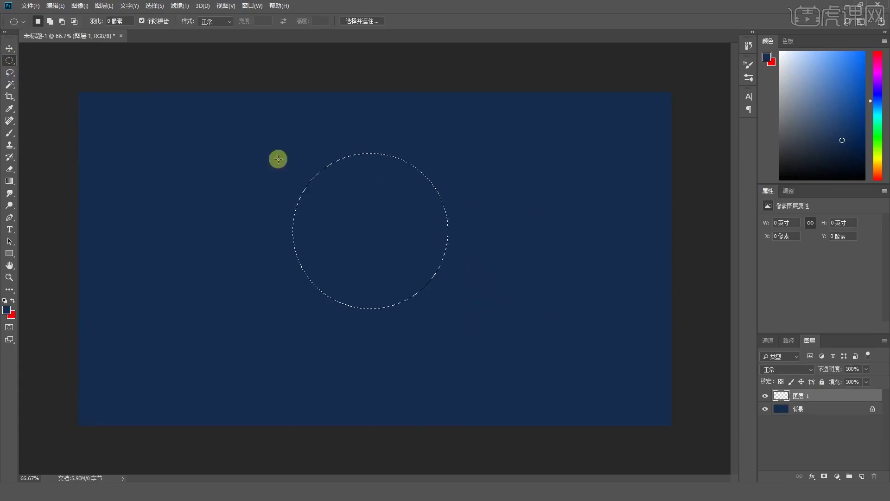
- Load the foreground-to-background preset for the Gradient tool and change its start colour stop to near-white
left_click(4, 180)
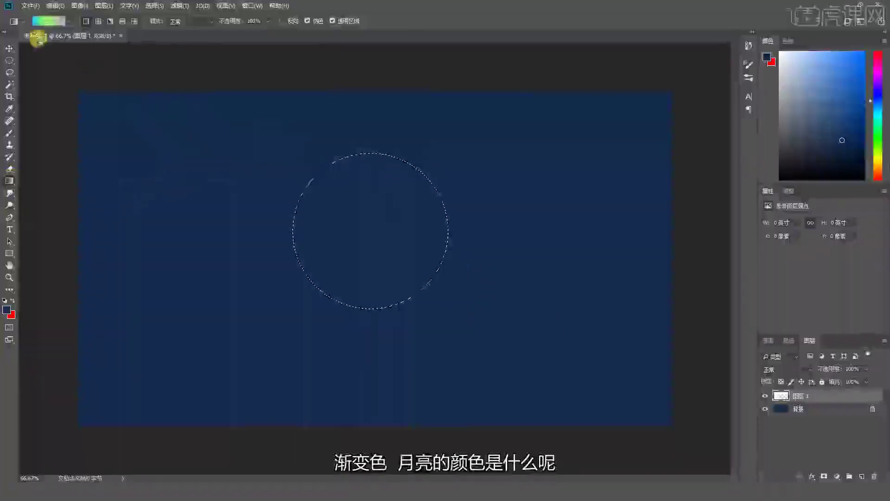
left_click(45, 23)
left_click(317, 122)
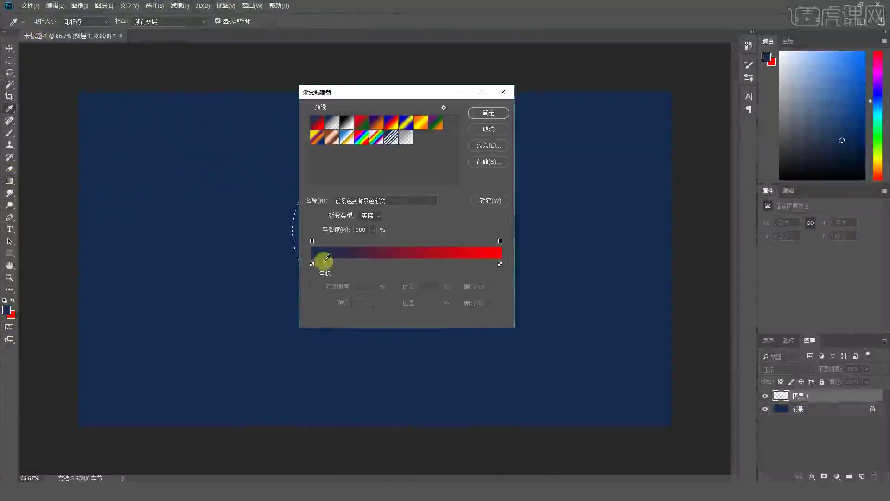
double_click(311, 265)
left_click_drag(431, 145, 393, 135)
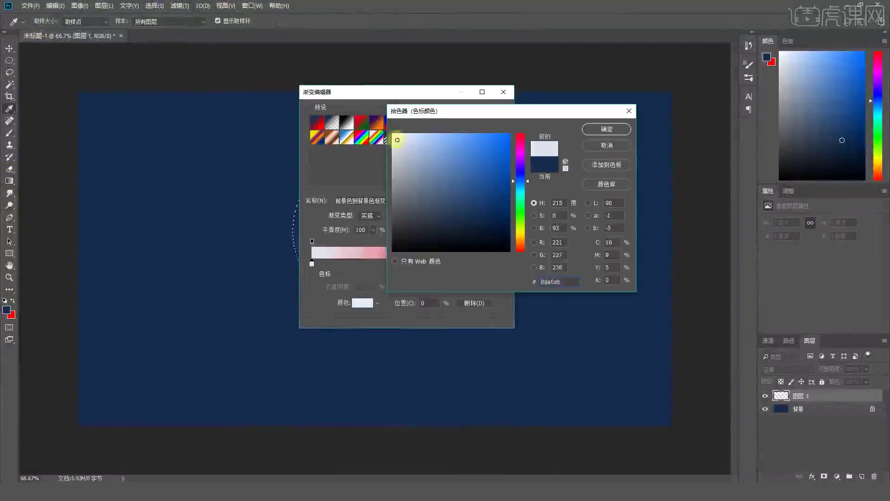
left_click(594, 129)
- Set the gradient's end colour stop to light bluish grey #dbe0e4 and confirm the gradient
double_click(499, 262)
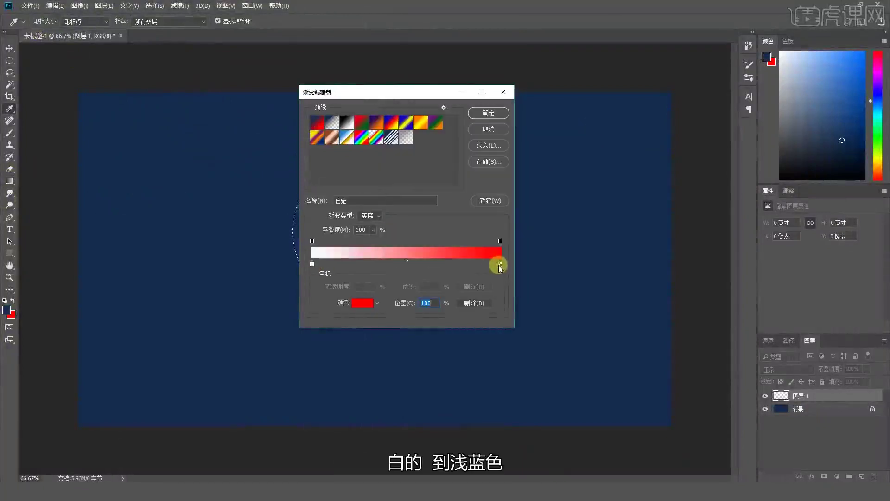
left_click(520, 183)
left_click_drag(430, 153, 395, 142)
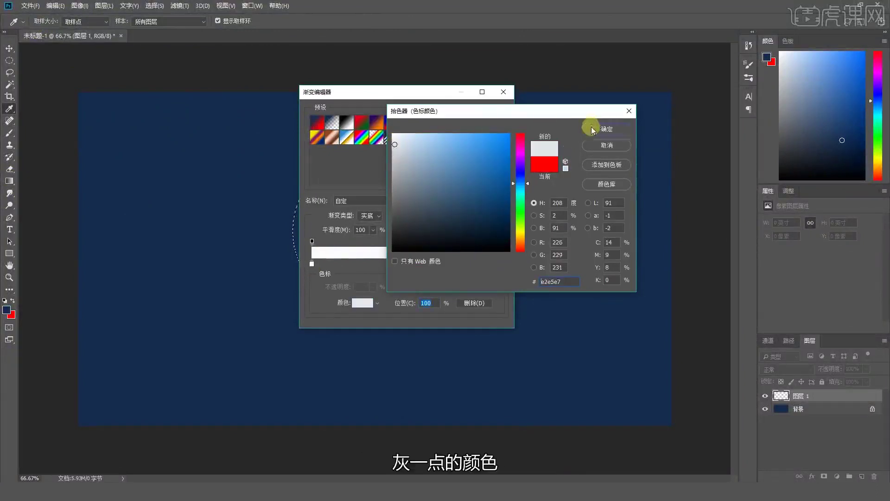
left_click(594, 129)
double_click(500, 264)
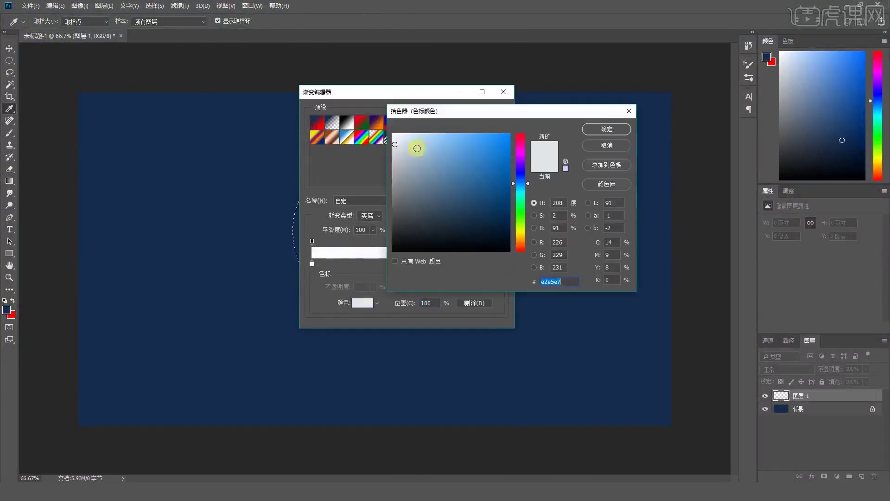
left_click(397, 147)
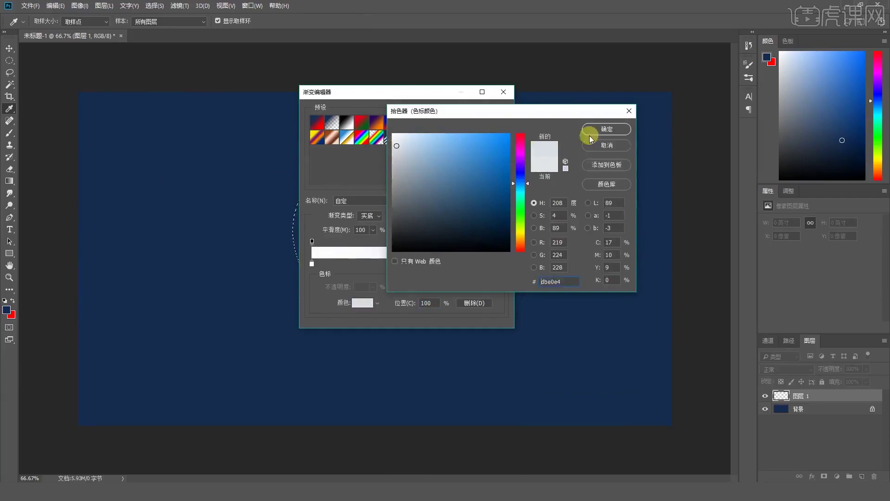
left_click(593, 131)
left_click_drag(408, 91, 455, 99)
left_click(535, 121)
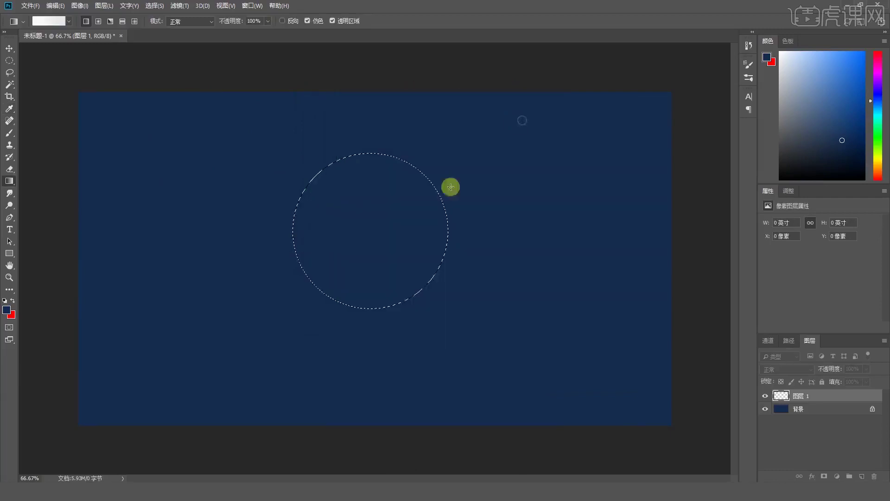
- Try the silver linear gradient in the circle at several angles, running from its lower part past the upper edge
left_click_drag(380, 269, 403, 104)
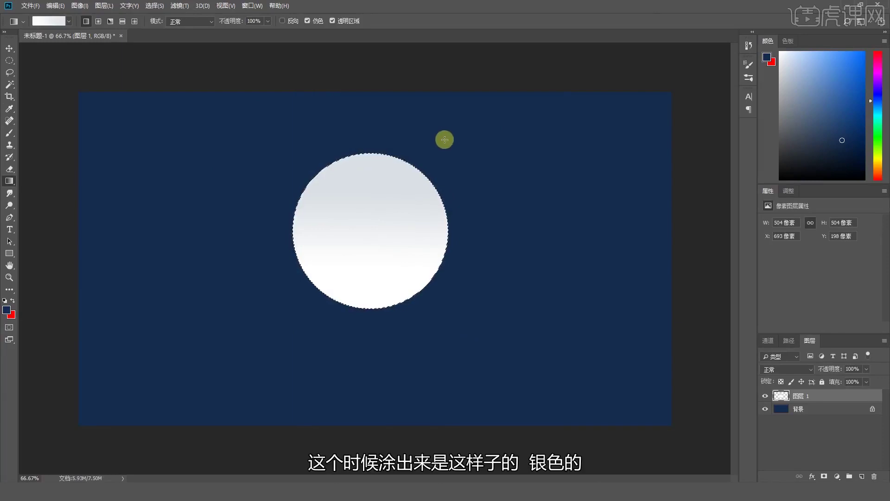
key("ctrl+z")
left_click_drag(402, 258, 336, 133)
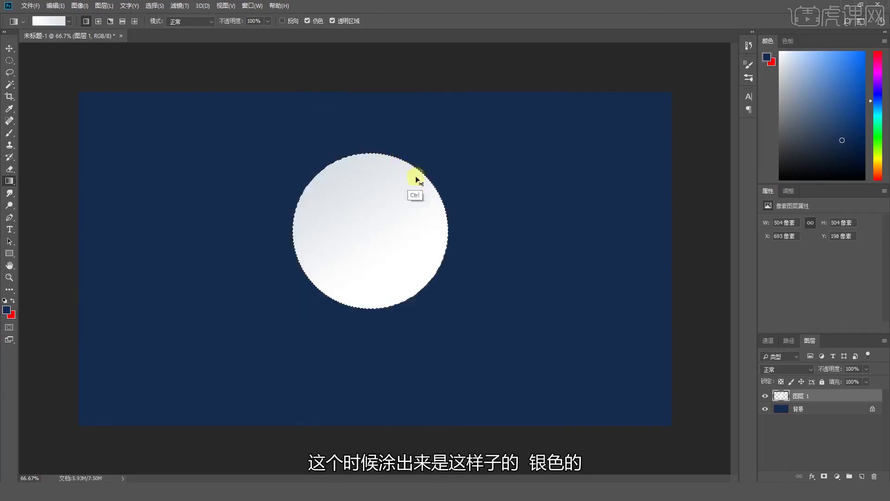
key("ctrl+z")
left_click_drag(386, 269, 341, 126)
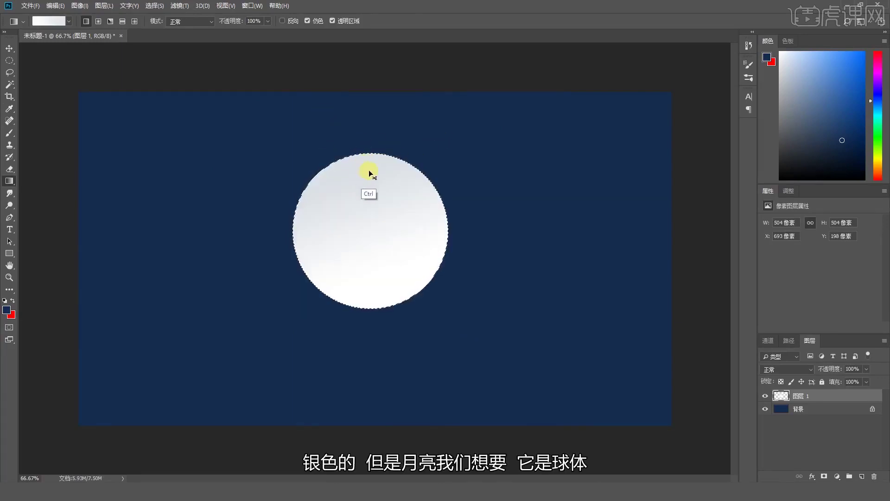
- Replace the circle's linear fill with a silver radial gradient drawn outward from its centre, and clear it
left_click(98, 22)
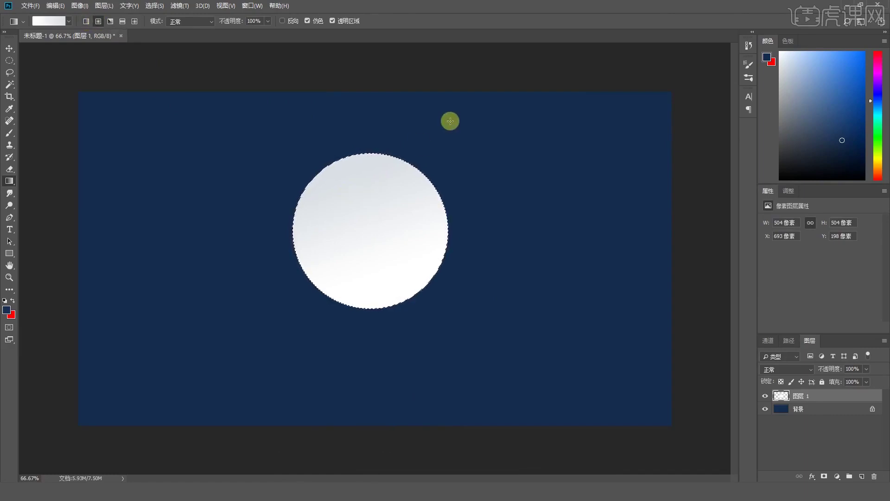
key("Delete")
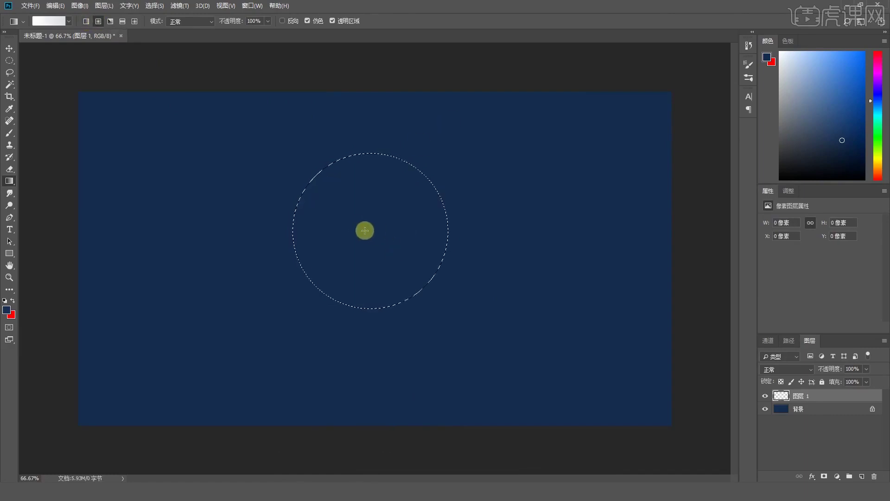
left_click_drag(362, 229, 535, 214)
key("Delete")
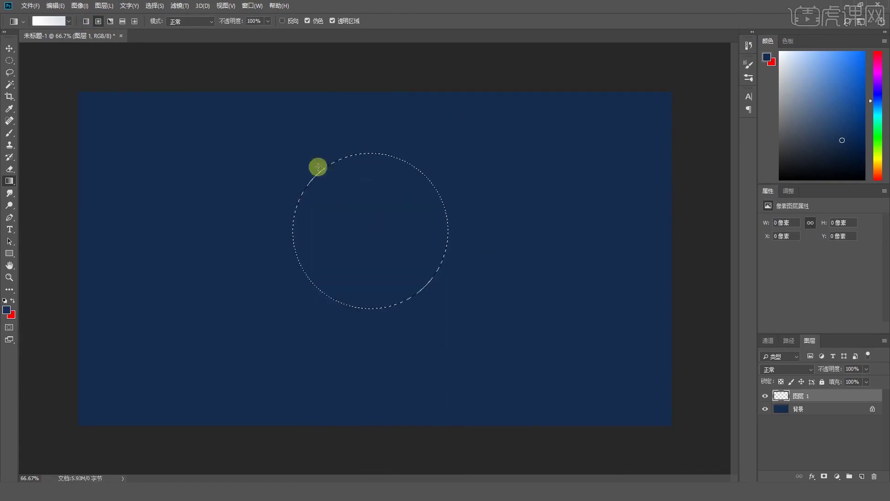
- Change the gradient's end colour stop to medium light blue #7aabd5 and confirm the gradient
left_click(51, 21)
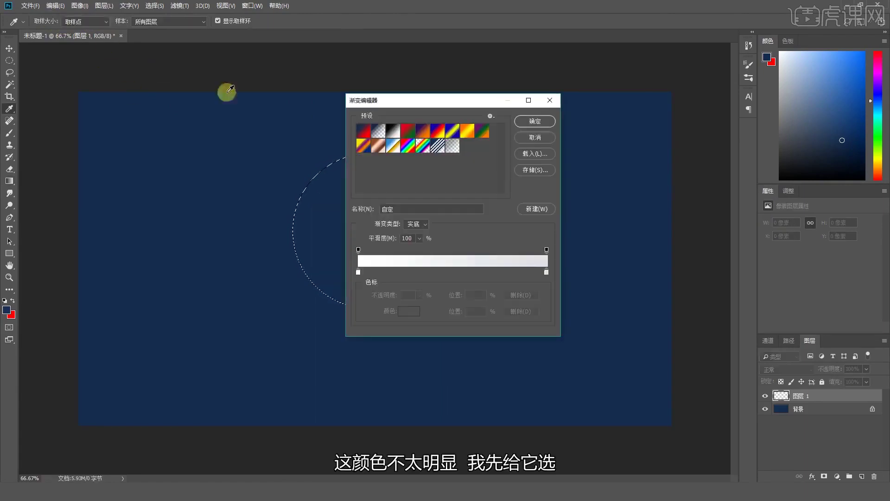
double_click(546, 272)
left_click(440, 153)
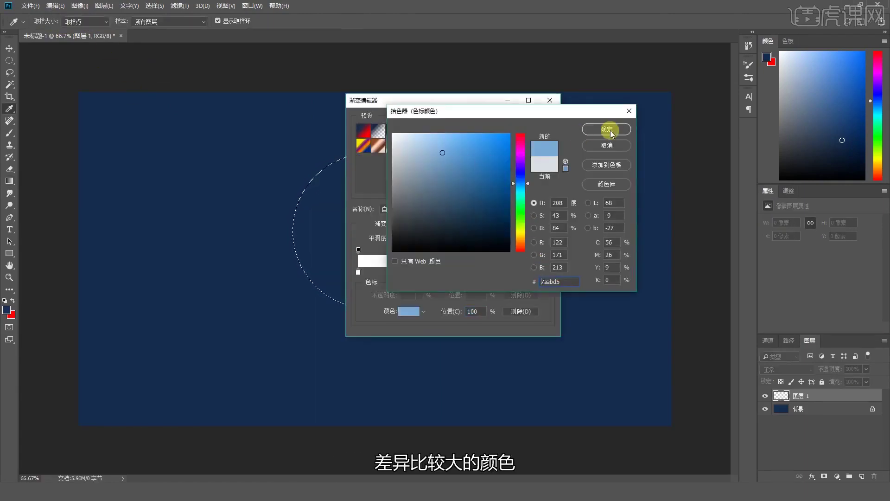
left_click(606, 128)
left_click(533, 123)
- Try radial gradients of different lengths outward from the circle's centre, undoing each one
left_click_drag(373, 230, 521, 249)
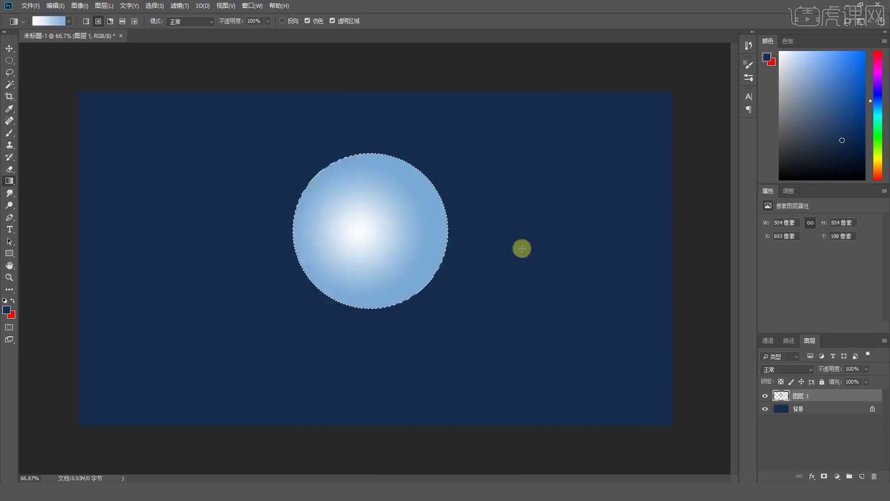
key("ctrl+z")
left_click_drag(367, 229, 420, 251)
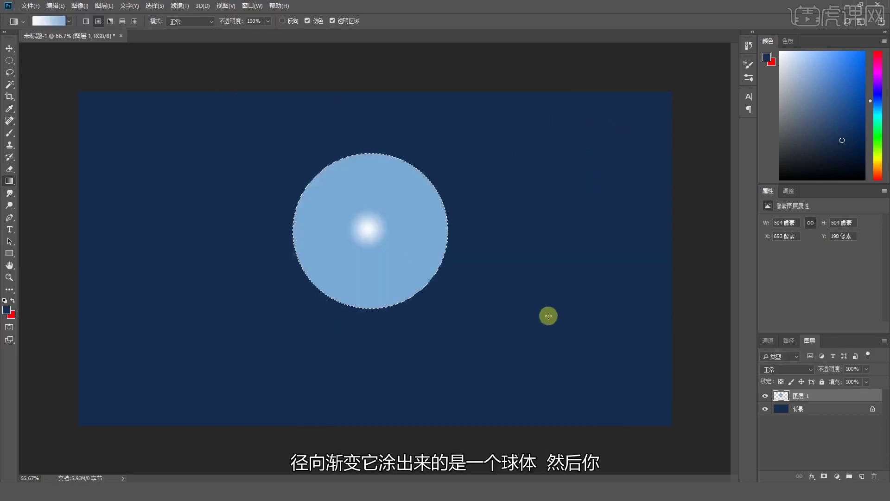
key("ctrl+z")
left_click_drag(367, 230, 431, 232)
key("ctrl+z")
- Try radial gradients of different lengths from the circle's upper-left area towards its lower right, undoing each one
left_click_drag(336, 209, 397, 232)
key("ctrl+z")
left_click_drag(339, 199, 488, 335)
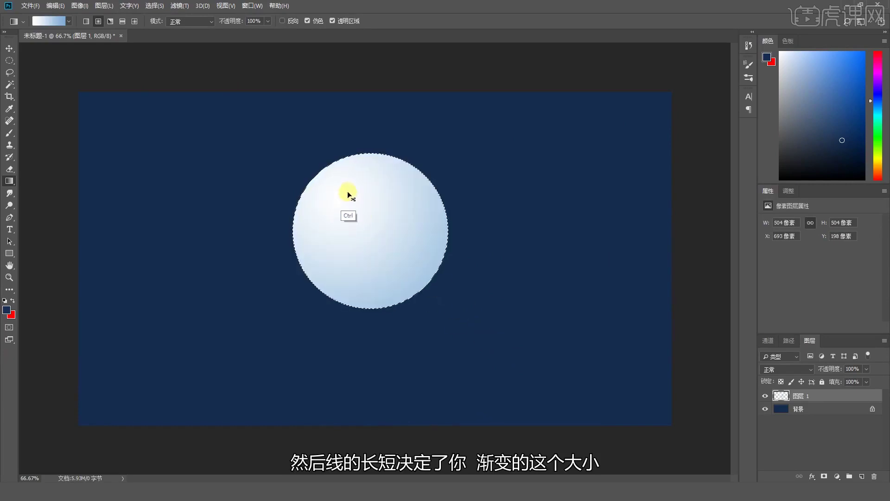
key("ctrl+z")
left_click_drag(339, 190, 552, 389)
key("ctrl+z")
key("ctrl+z")
left_click_drag(338, 193, 437, 292)
key("ctrl+z")
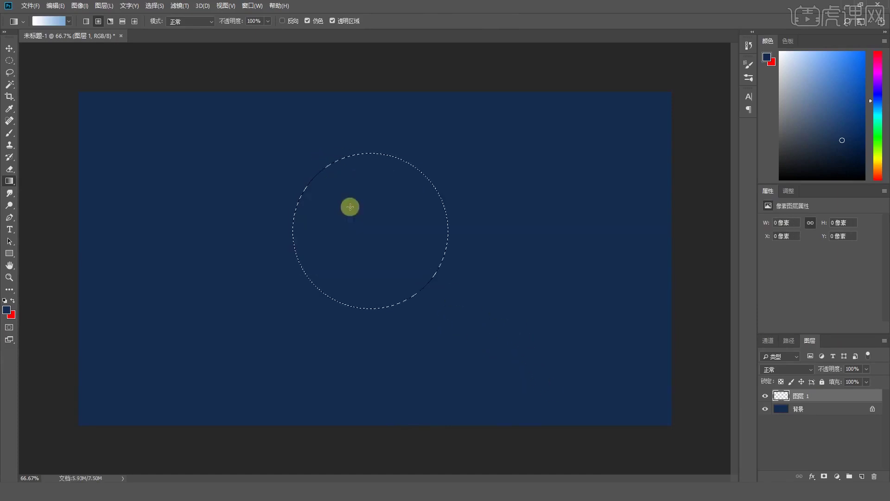
left_click_drag(350, 205, 406, 294)
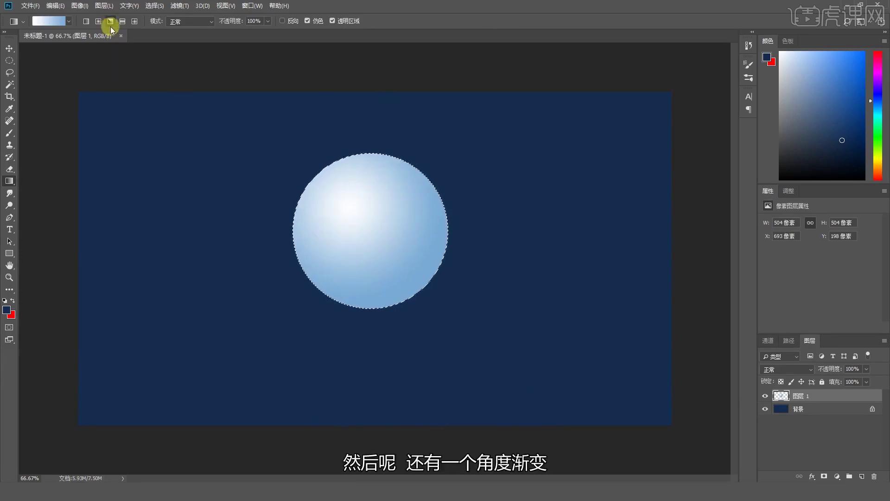
key("ctrl+z")
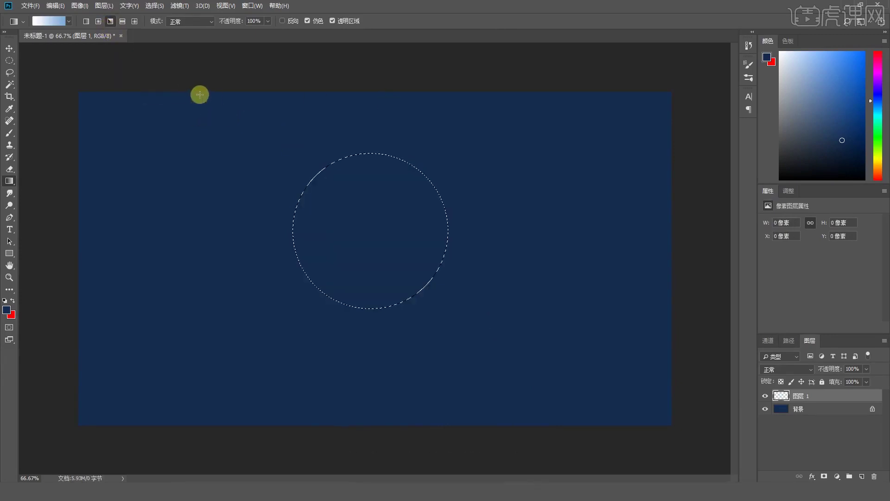
- Try the angle gradient (角度渐变) from the circle's centre towards its right edge twice, undoing both attempts
left_click(113, 22)
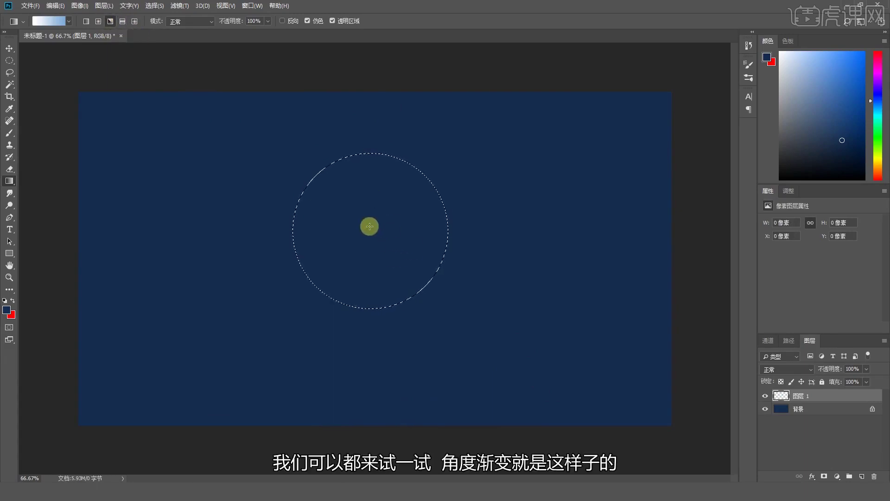
left_click_drag(369, 226, 446, 222)
key("ctrl+z")
left_click_drag(368, 221, 460, 236)
key("ctrl+z")
- Try a reflected gradient (对称渐变) drawn horizontally from the circle's centre, and undo it
left_click(123, 21)
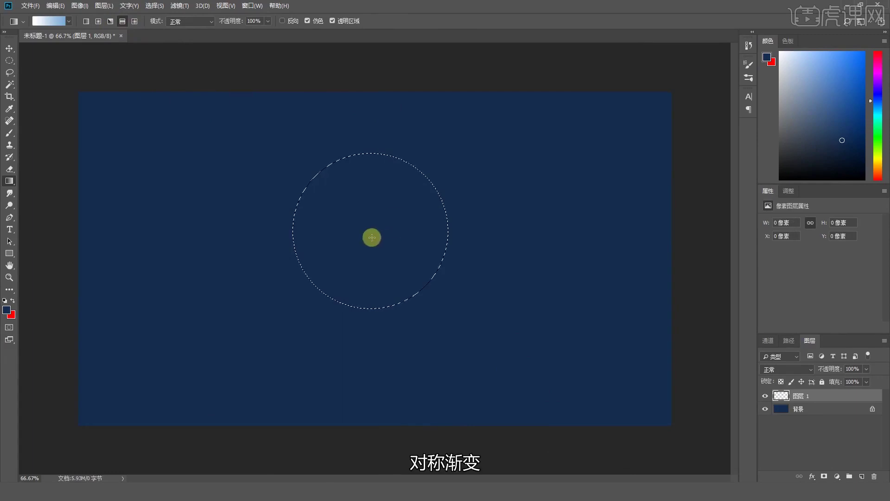
left_click_drag(369, 236, 423, 237)
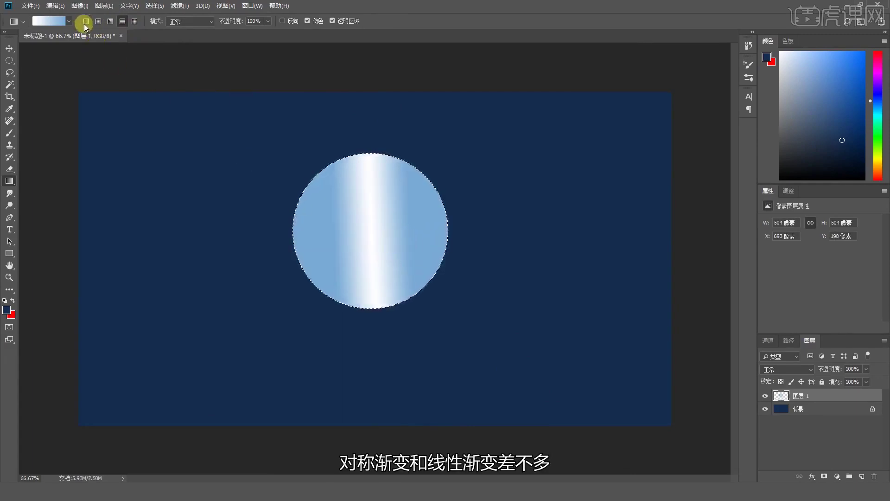
key("ctrl")
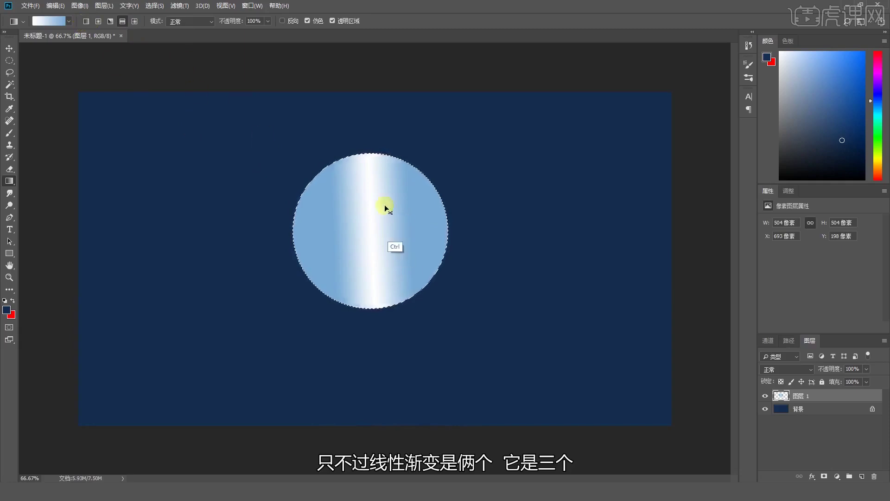
key("ctrl+z")
- Fill the circle with a white-to-blue diamond gradient drawn from its centre almost to its right edge
left_click(134, 21)
left_click_drag(373, 234, 431, 229)
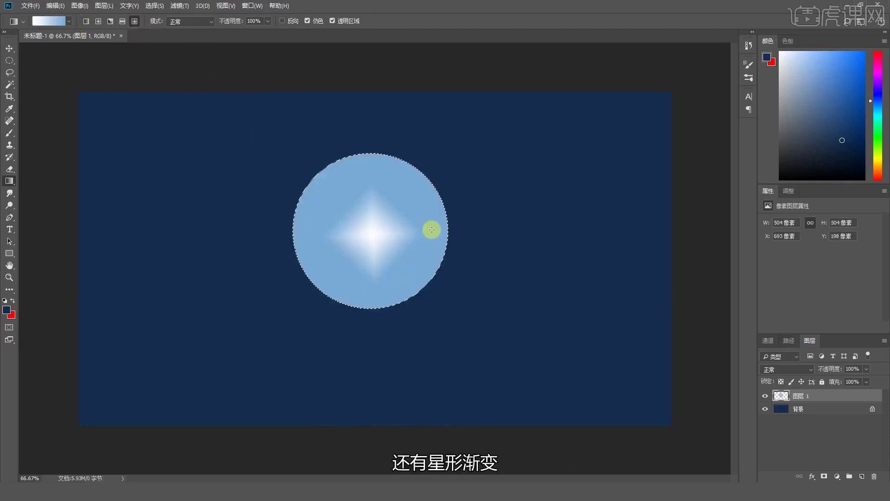
- Undo the diamond gradient, try another one from the circle's centre towards its right side, and undo that too
key("ctrl+z")
left_click_drag(377, 234, 422, 232)
key("ctrl")
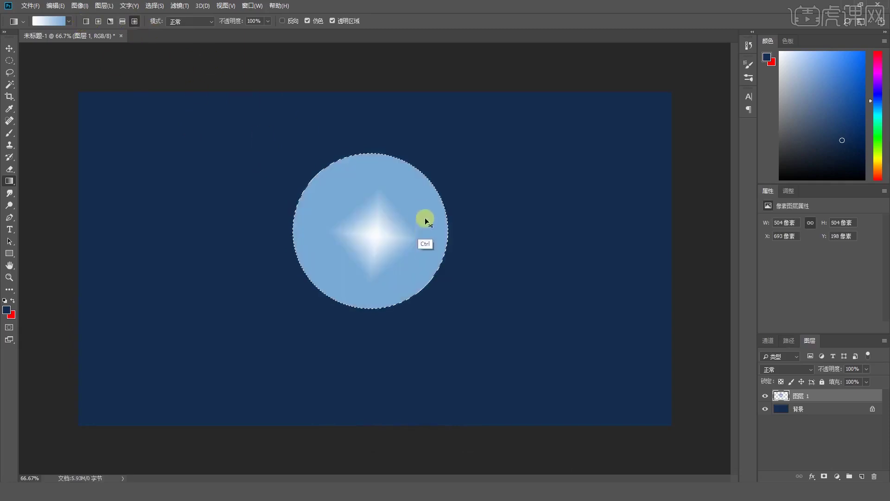
key("ctrl+z")
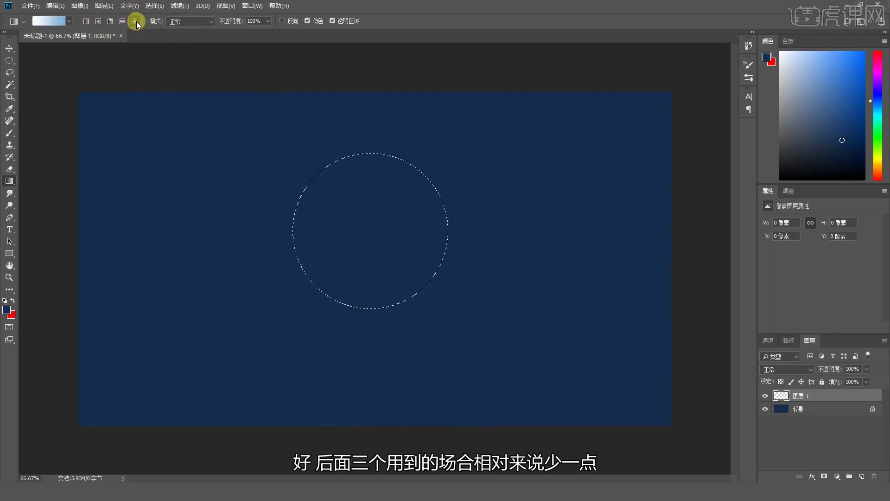
- Set the gradient type to radial and change the gradient's end colour stop to pale blue-grey b1c4d4
left_click(99, 24)
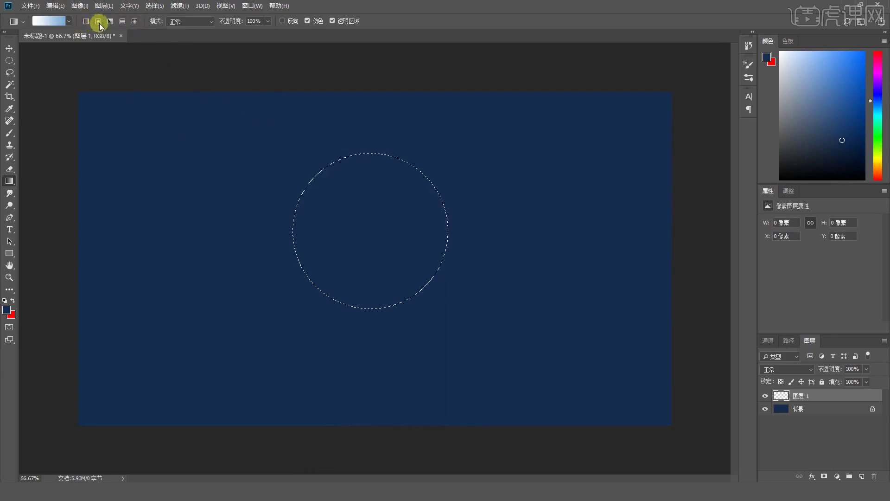
left_click(50, 21)
double_click(551, 271)
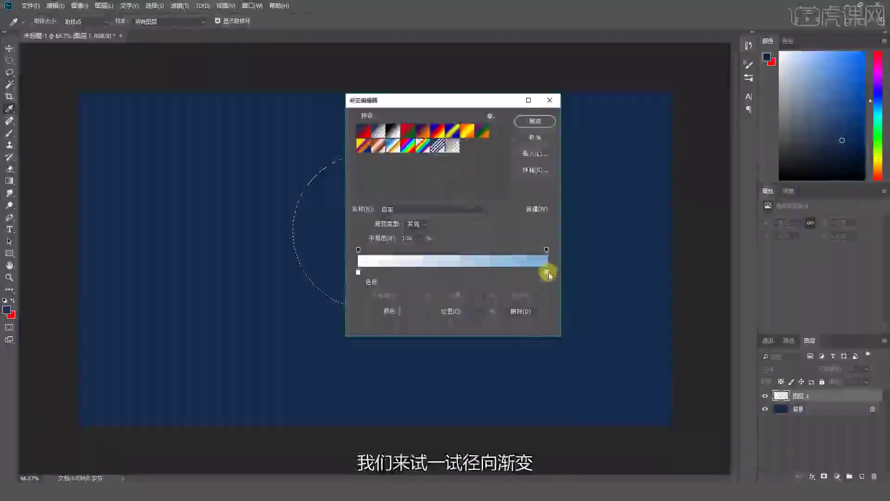
left_click(410, 155)
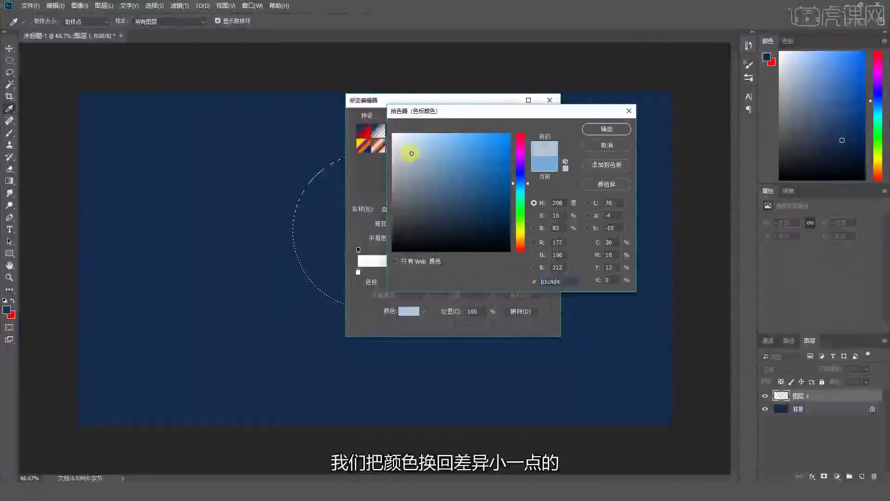
left_click(596, 130)
left_click(529, 120)
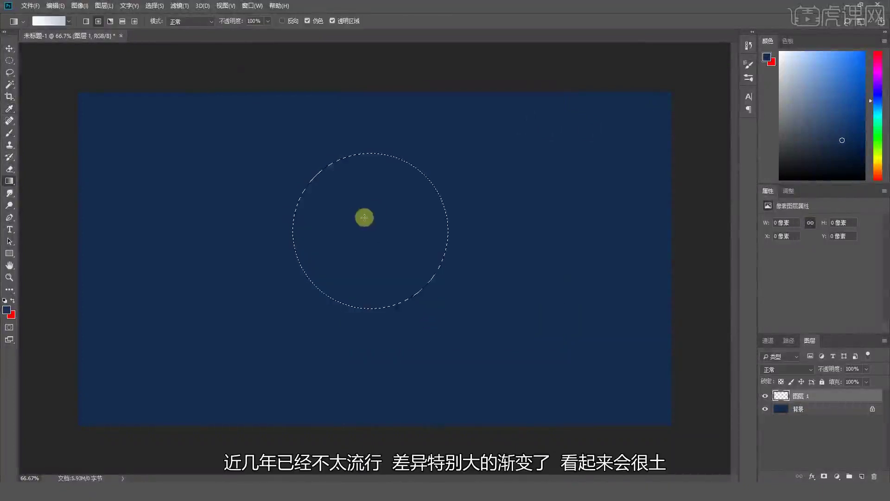
- Fill the circle with a radial gradient from just above its centre past its lower-right edge, deselect, and move it slightly up and left
left_click_drag(366, 217, 403, 284)
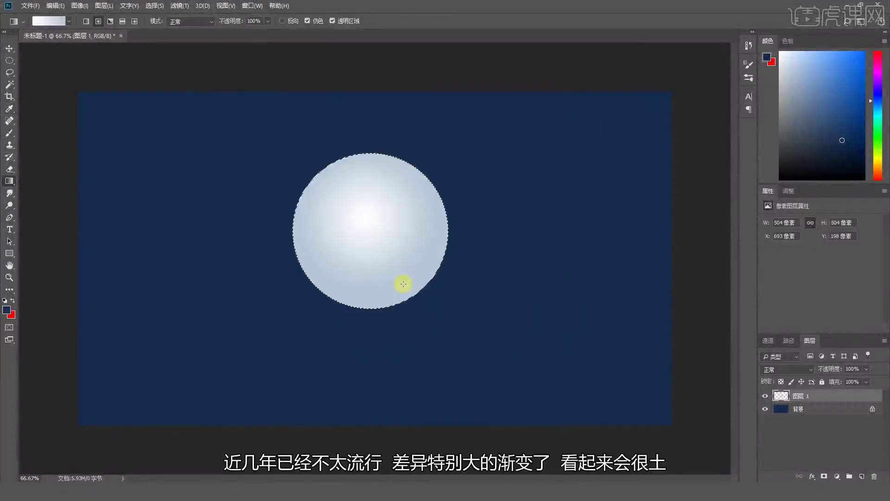
key("ctrl+z")
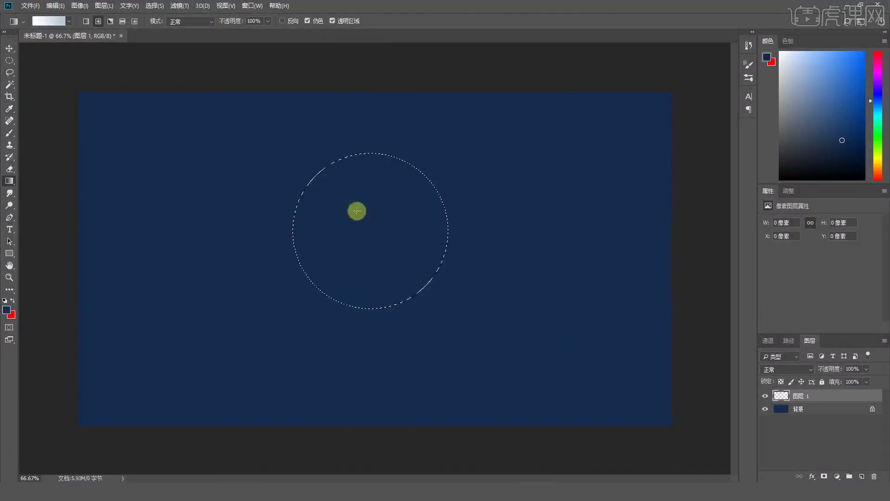
left_click_drag(360, 209, 404, 308)
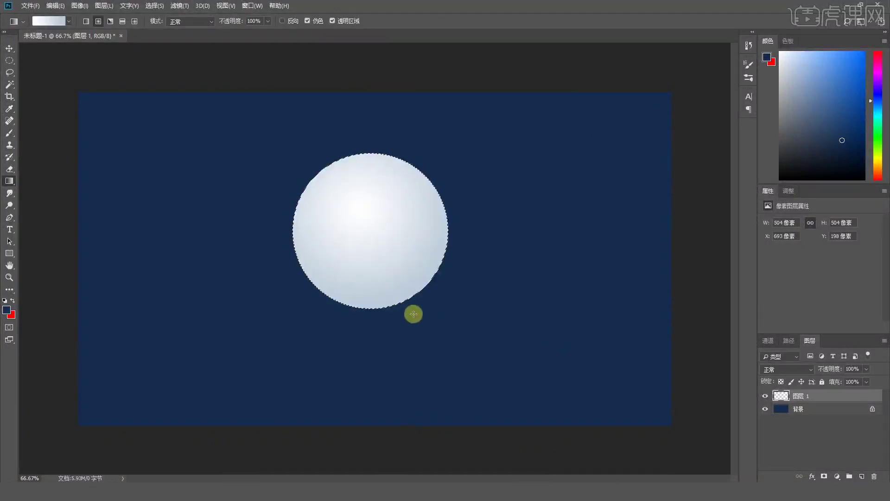
key("ctrl+d")
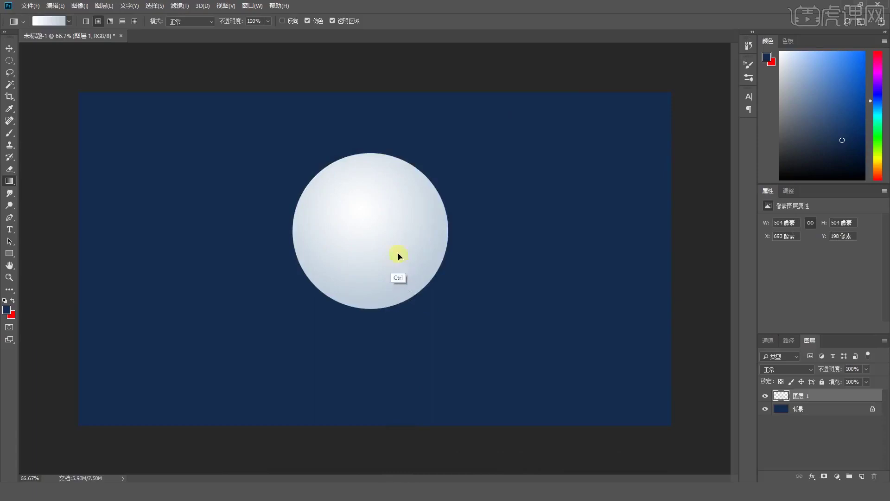
left_click_drag(403, 267, 399, 249)
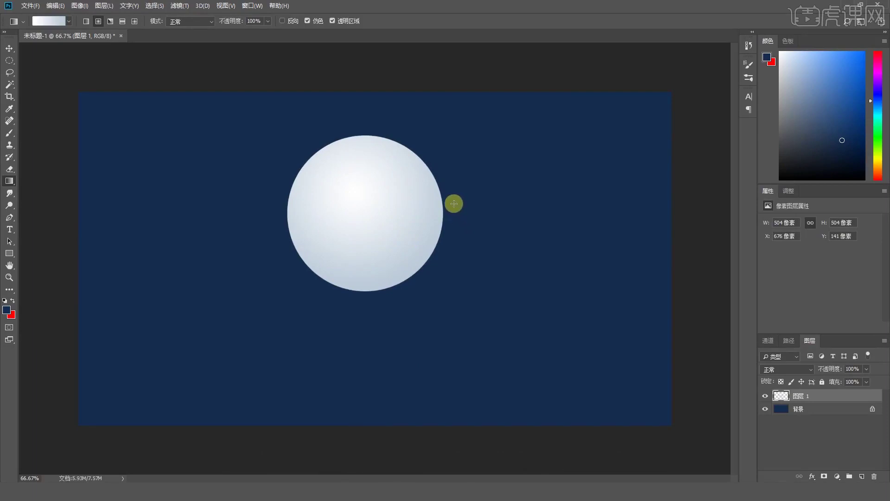
- Add a new layer and make a circular selection about 82 px wide in the moon's lower part for a crater
left_click(858, 473)
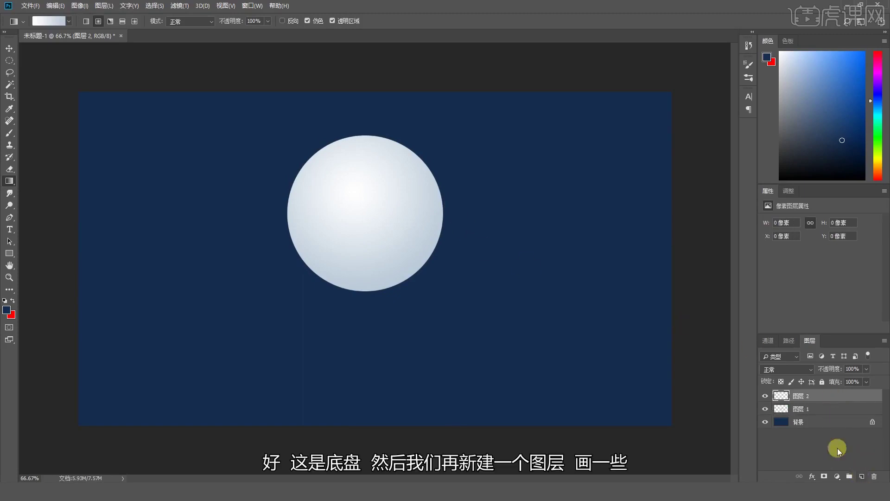
left_click(10, 60)
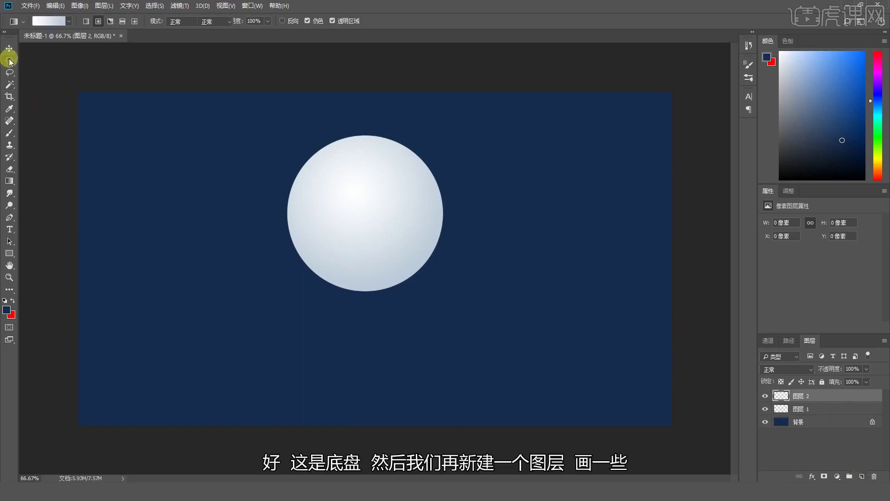
left_click_drag(342, 242, 367, 267)
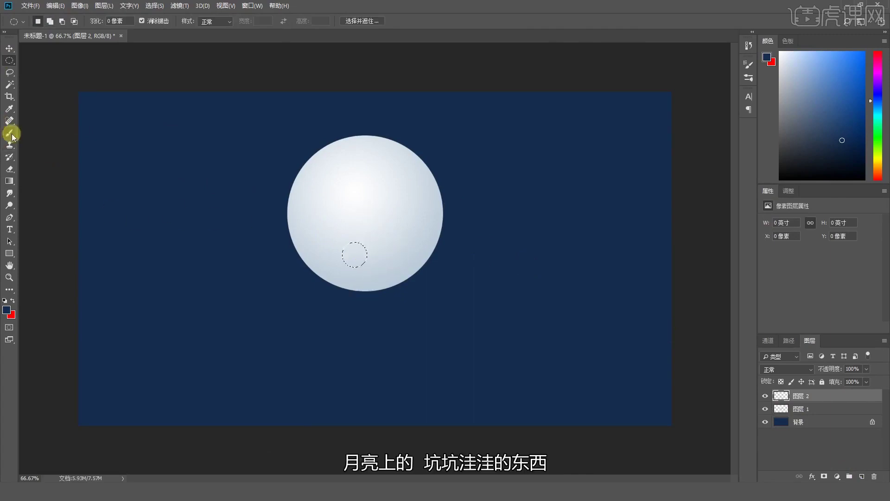
- Enable Reverse (反向) for the gradient and try radial gradients from the centre of the crater selection
left_click(9, 181)
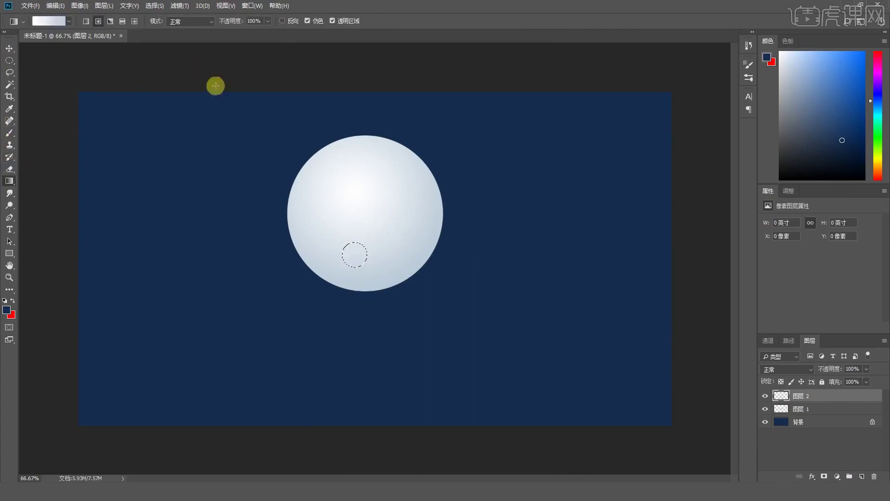
left_click(282, 21)
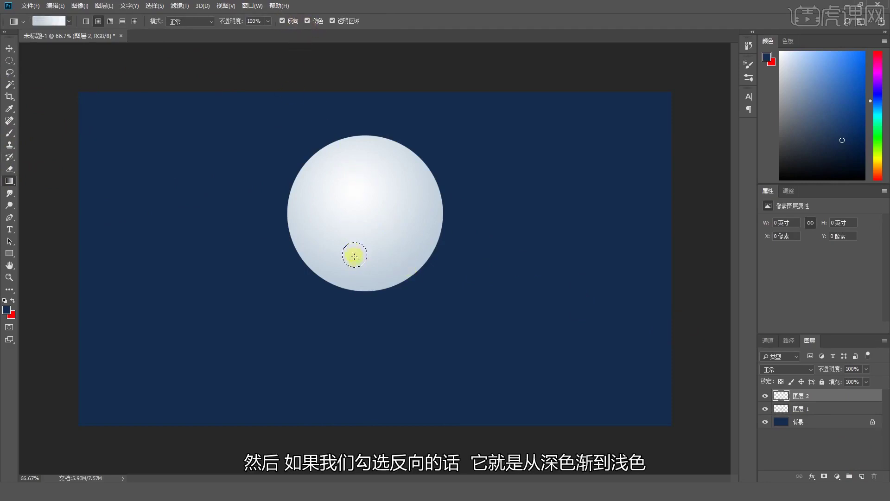
left_click_drag(354, 256, 362, 288)
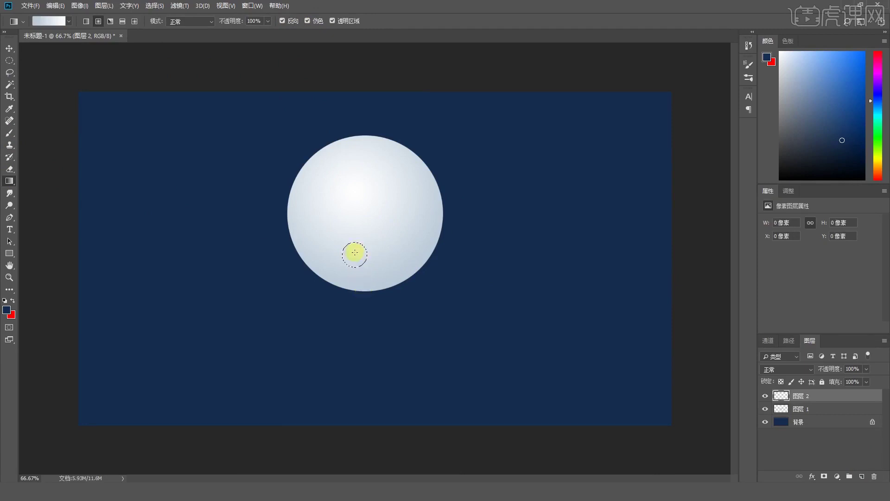
left_click_drag(354, 253, 367, 267)
- Undo the radial fill and fill the crater with a linear gradient running from its upper left to its lower right
left_click(86, 21)
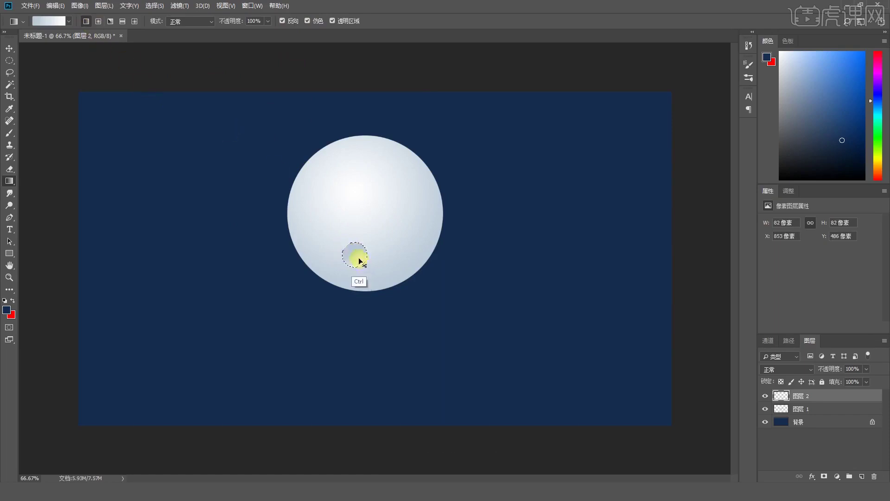
key("ctrl+z")
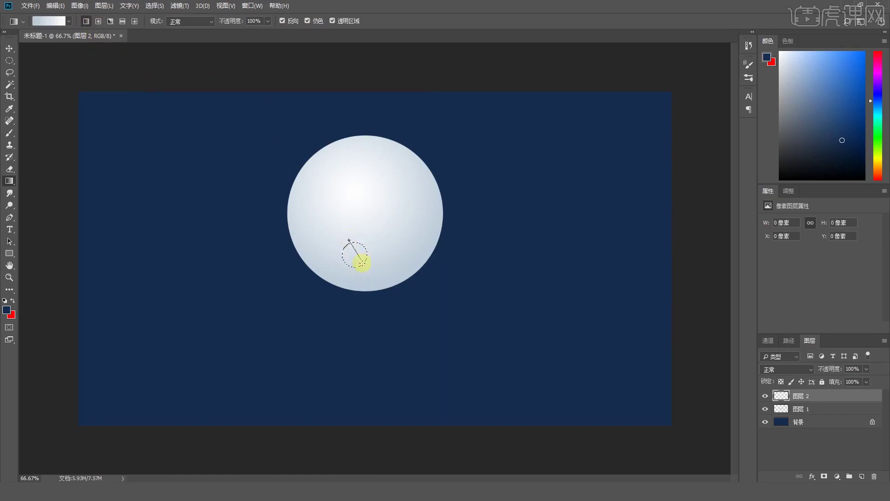
left_click_drag(362, 263, 364, 266)
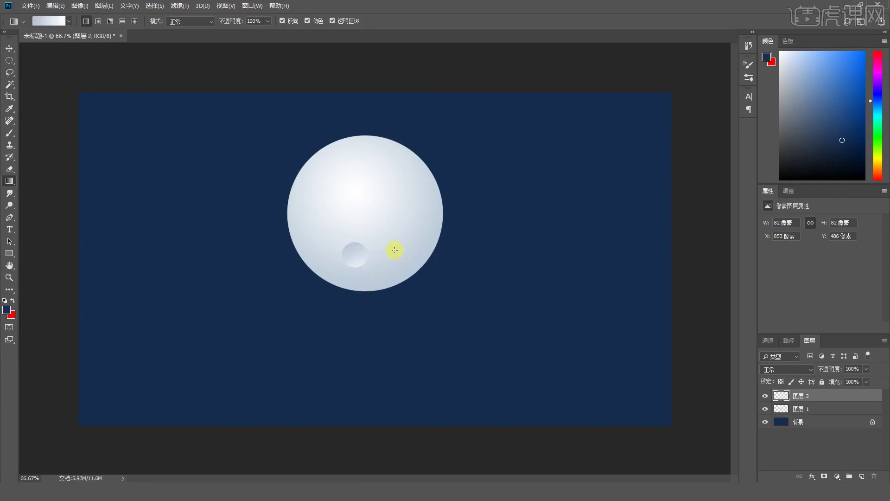
- Add a smaller crater near the moon's lower-right edge, filled with the reversed linear gradient in the same direction, and deselect it
key("m")
left_click_drag(395, 254, 411, 269)
key("g")
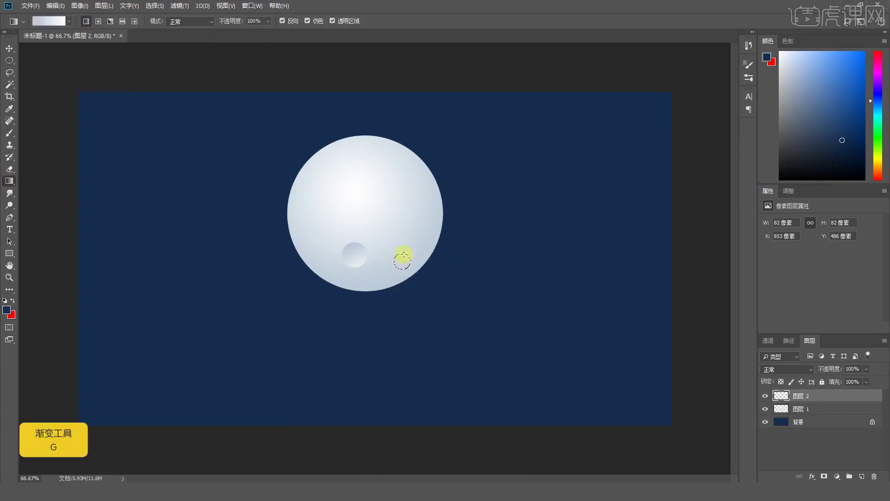
left_click_drag(397, 248, 404, 268)
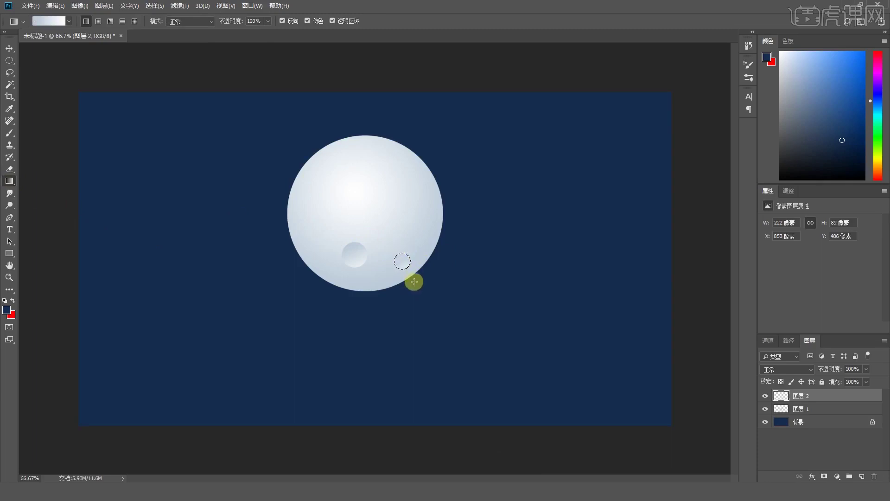
left_click_drag(414, 282, 414, 283)
key("ctrl+d")
- Add two even smaller gradient-filled craters near the moon's right edge, one halfway up and a tiny one beside the lower-right crater
key("m")
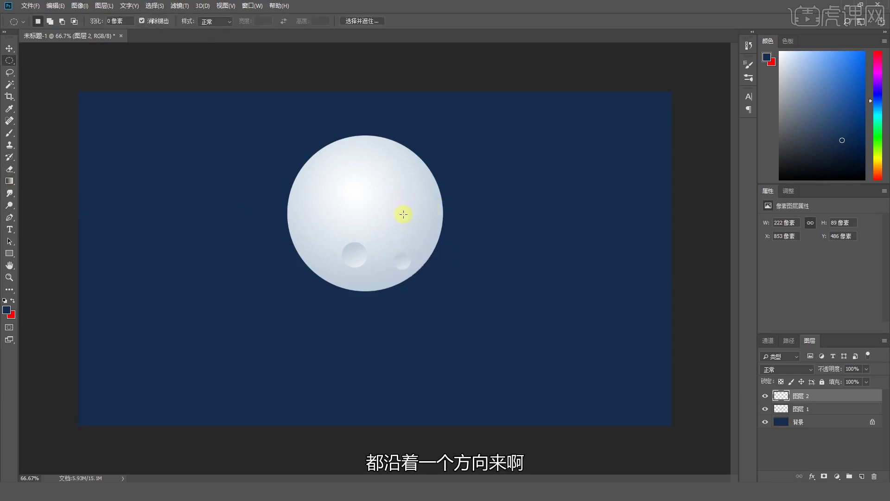
mouse_move(402, 206)
left_mouse_down()
mouse_move(420, 229)
mouse_move(411, 215)
left_mouse_up()
key("g")
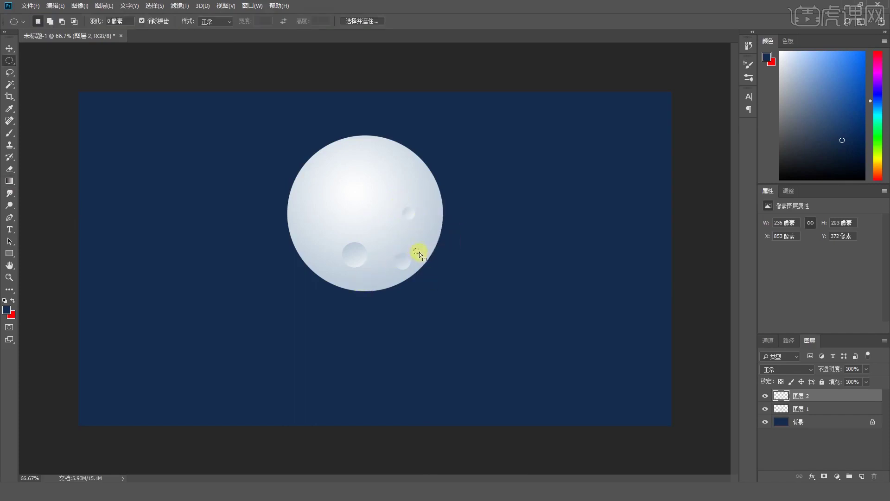
left_click_drag(412, 248, 425, 261)
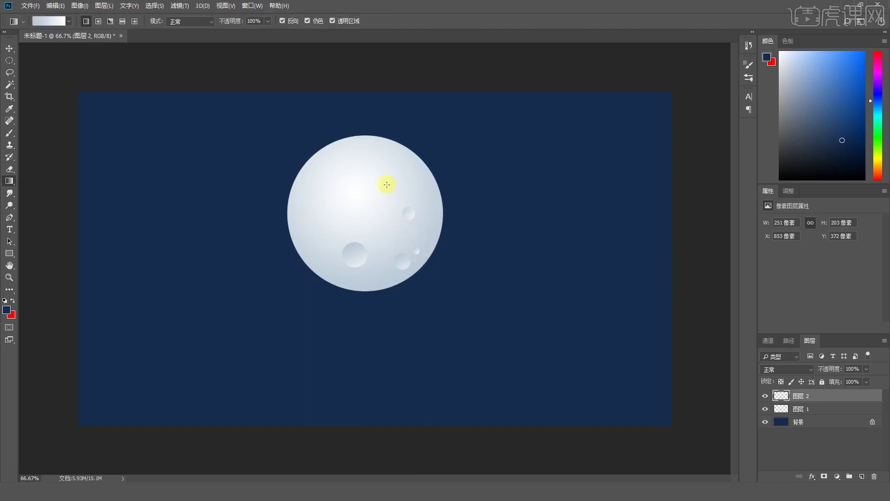
- Add a tiny gradient crater below the first one and a large crater overlapping the moon's bottom edge, and deselect
key("m")
left_click_drag(303, 209, 350, 278)
key("g")
key("m")
left_click_drag(367, 283, 400, 316)
key("g")
left_click_drag(370, 274, 381, 298)
key("ctrl+d")
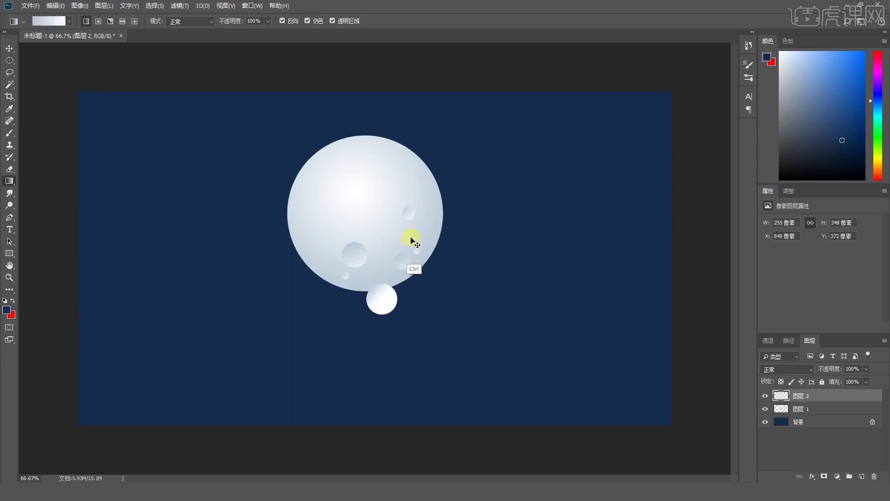
- Clip the crater layer 图层 2 to the moon layer 图层 1 and try moving both layers together
left_click(790, 399, "alt")
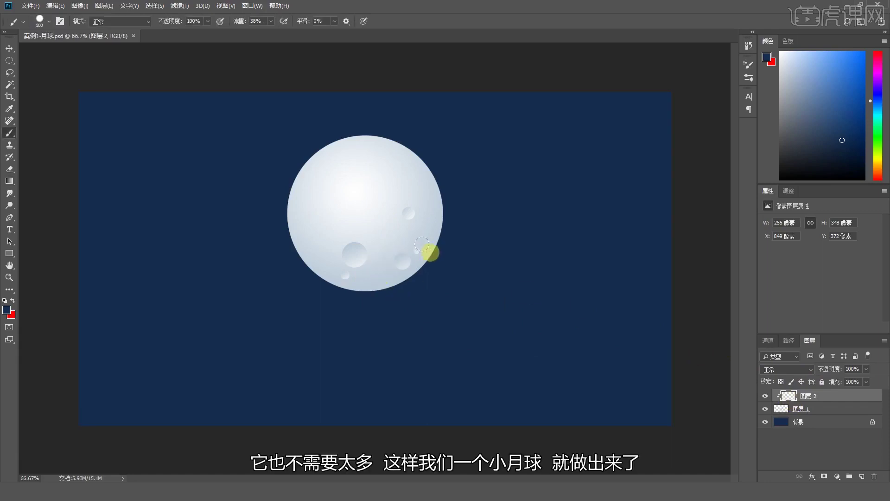
left_click(819, 411, "shift")
key("v")
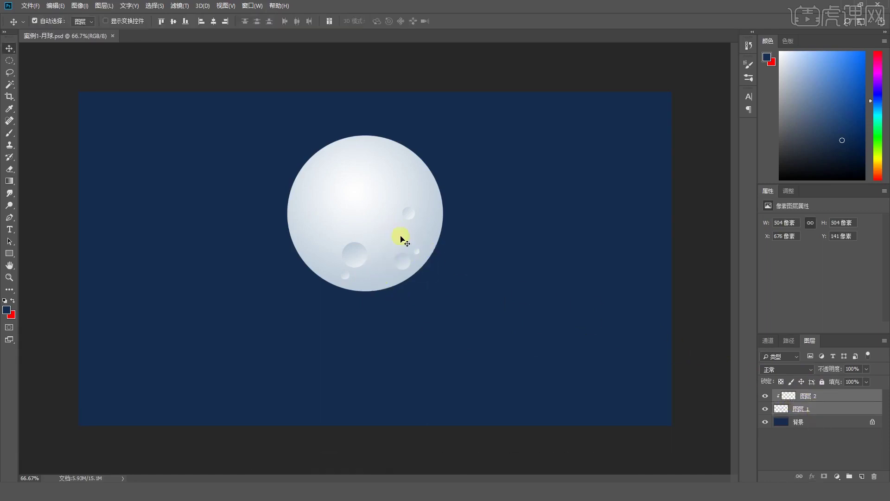
mouse_move(399, 237)
left_mouse_down()
mouse_move(374, 238)
mouse_move(407, 238)
left_mouse_up()
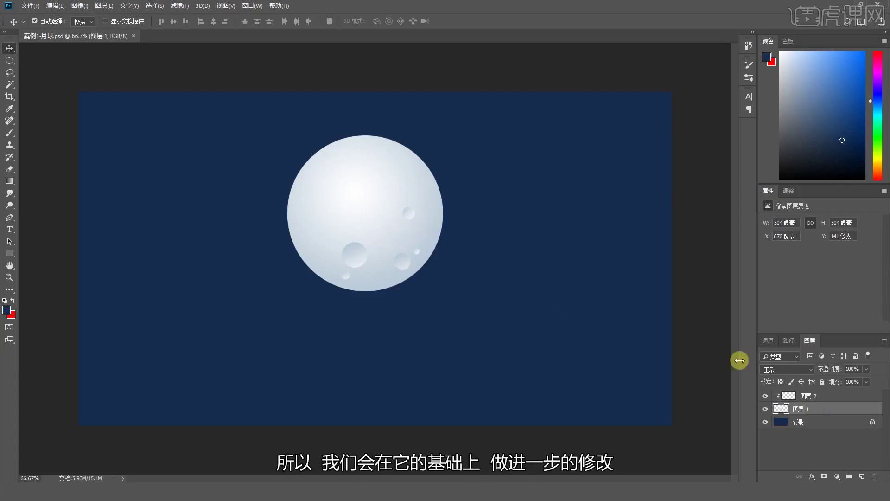
- Add a new layer above 图层 2 and clip it to the moon
left_click(823, 396)
left_click(863, 477)
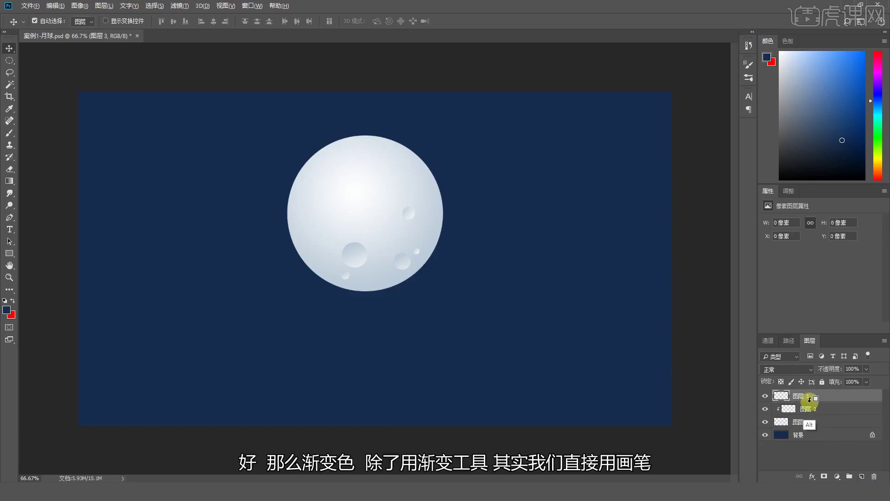
left_click(13, 210)
left_click(10, 181)
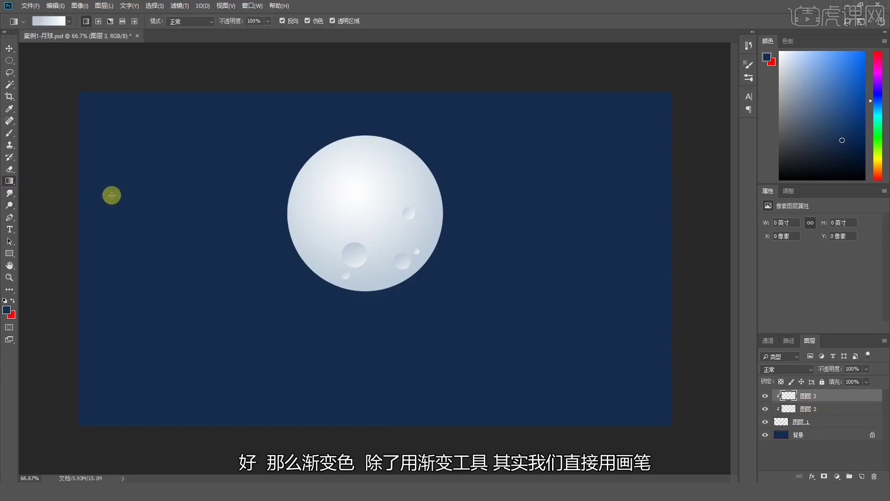
- With a greatly enlarged dark blue soft round brush, shade the moon's lower-right side on 图层 3
key("b")
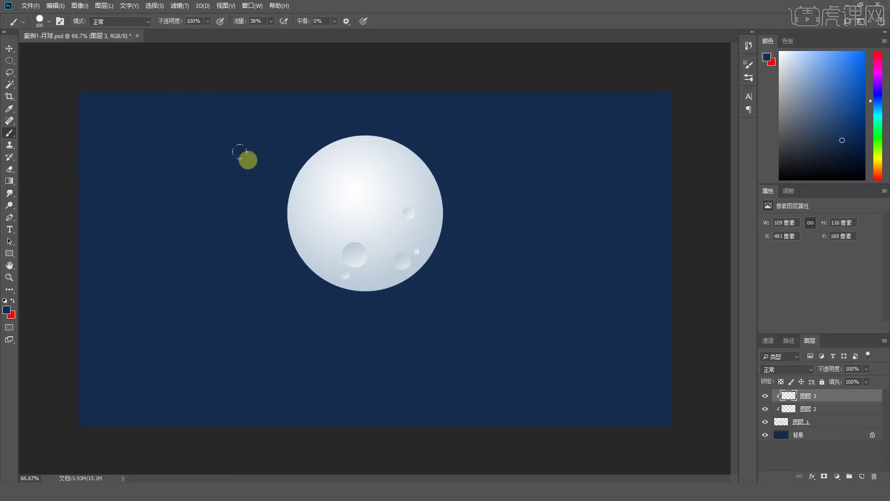
right_click(345, 185)
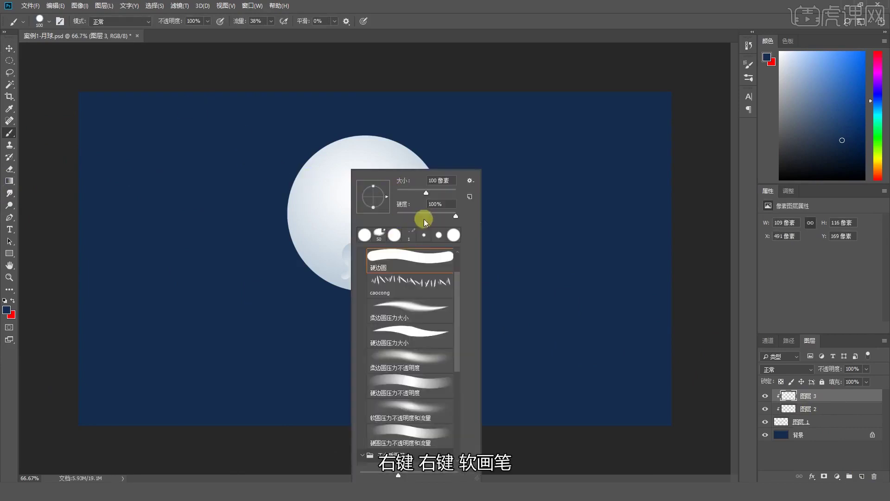
left_click(463, 71)
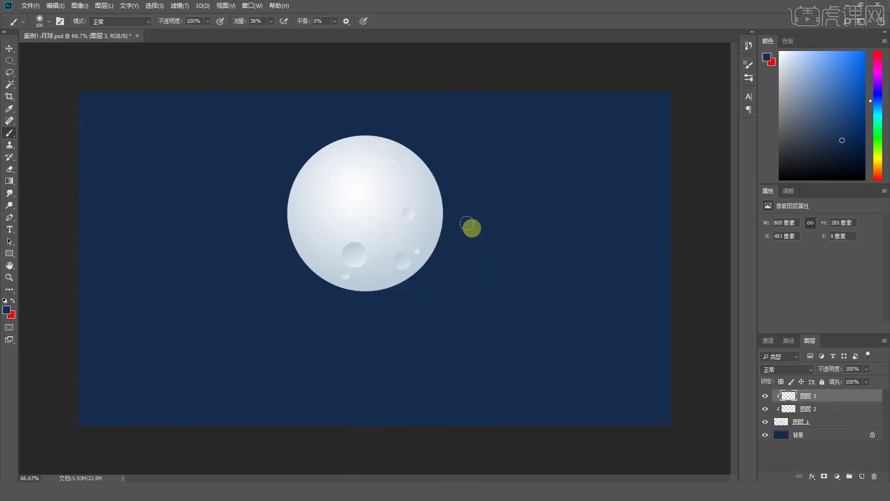
key("bracketright")
key("bracketright")
key("bracketright")
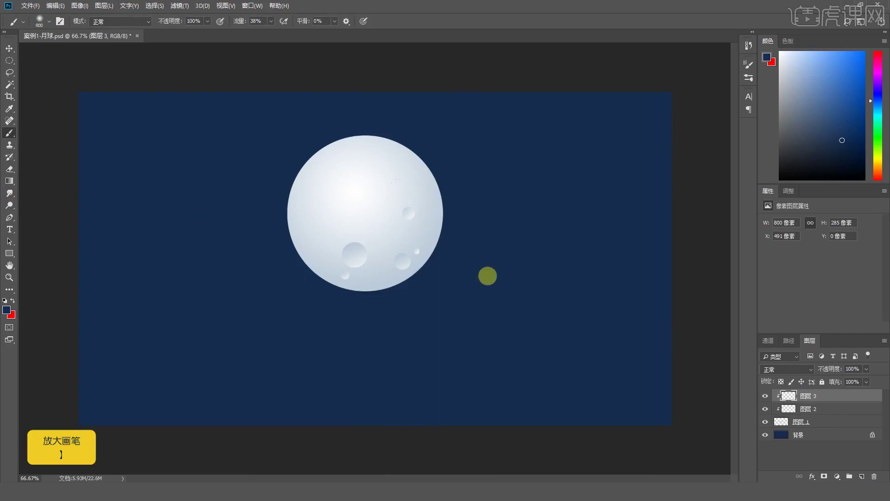
mouse_move(467, 287)
left_mouse_down()
mouse_move(447, 312)
mouse_move(376, 331)
mouse_move(453, 304)
left_mouse_up()
- Shade the moon's bottom with a 700 px soft brush and set the blend mode of 图层 3 to Multiply (正片叠底)
key("bracketleft")
key("bracketleft")
key("bracketleft")
key("bracketleft")
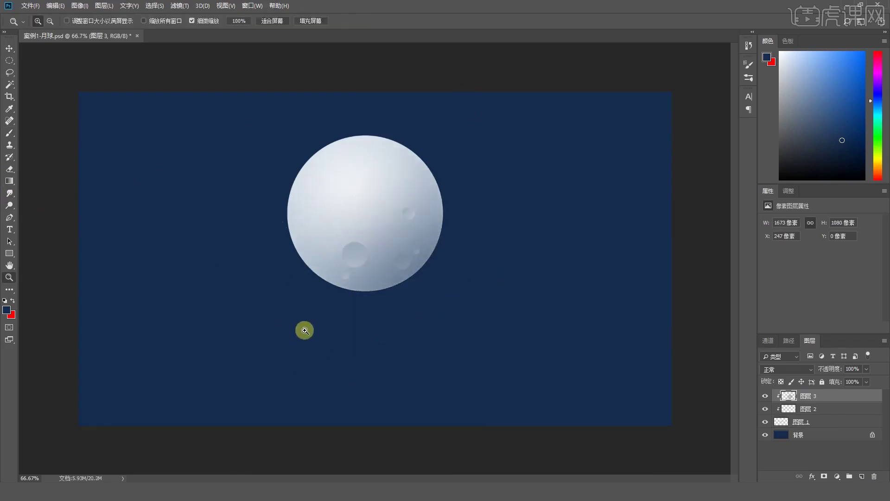
mouse_move(288, 300)
left_mouse_down()
mouse_move(264, 312)
mouse_move(375, 351)
left_mouse_up()
key("ctrl+z")
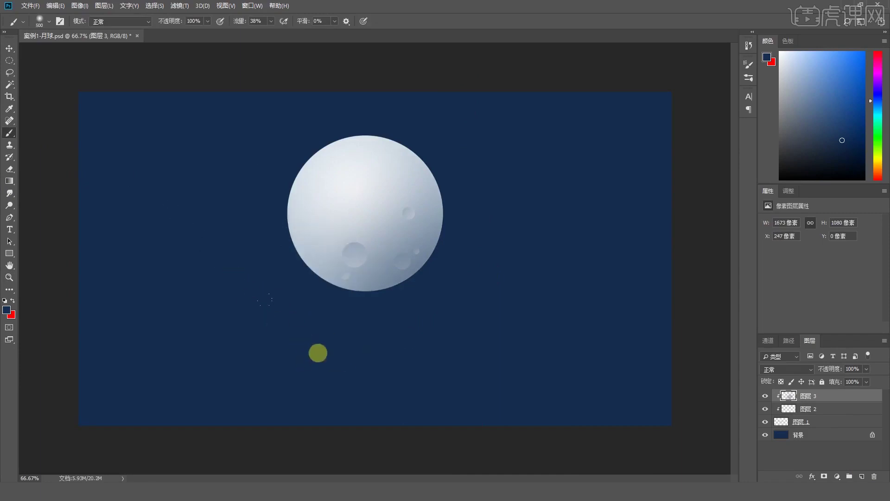
key("bracketright")
key("bracketright")
left_click_drag(310, 361, 510, 159)
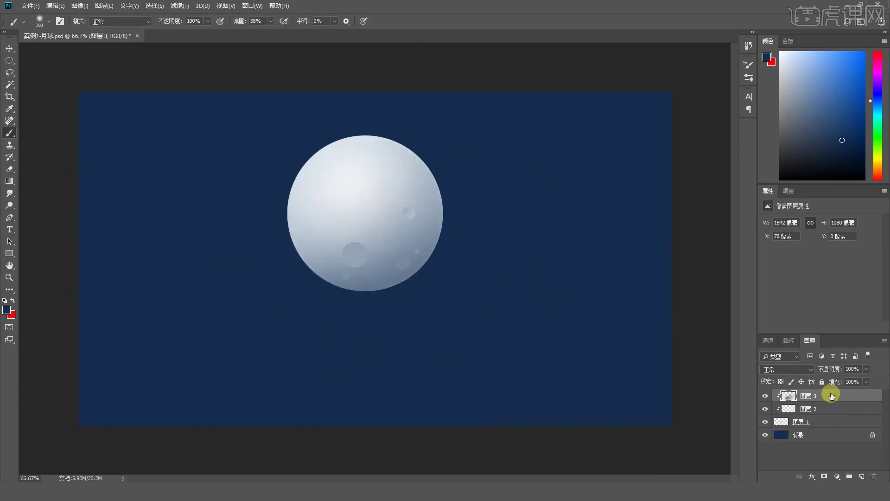
left_click(793, 369)
left_click(786, 147)
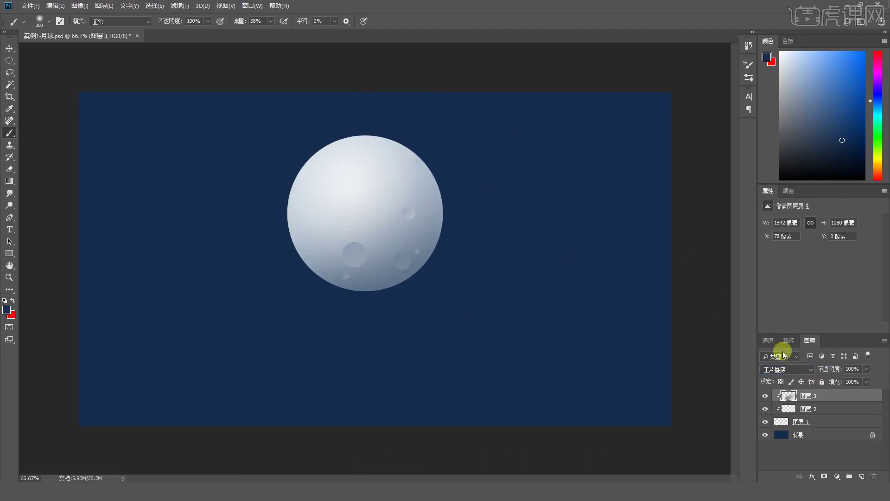
- Darken the moon's rim on 图层 3 with a soft brush of about 80 to 90 px and save the document
key("bracketleft")
key("bracketleft")
key("bracketleft")
key("bracketleft")
key("bracketleft")
key("bracketleft")
key("bracketleft")
key("bracketleft")
key("bracketleft")
key("bracketleft")
key("bracketleft")
key("bracketleft")
mouse_move(448, 250)
left_mouse_down()
mouse_move(438, 268)
mouse_move(443, 251)
mouse_move(408, 279)
mouse_move(437, 257)
mouse_move(434, 267)
mouse_move(370, 295)
mouse_move(365, 302)
mouse_move(376, 313)
mouse_move(312, 285)
mouse_move(389, 300)
mouse_move(354, 262)
mouse_move(289, 266)
mouse_move(343, 299)
mouse_move(284, 258)
mouse_move(316, 286)
mouse_move(295, 251)
left_mouse_up()
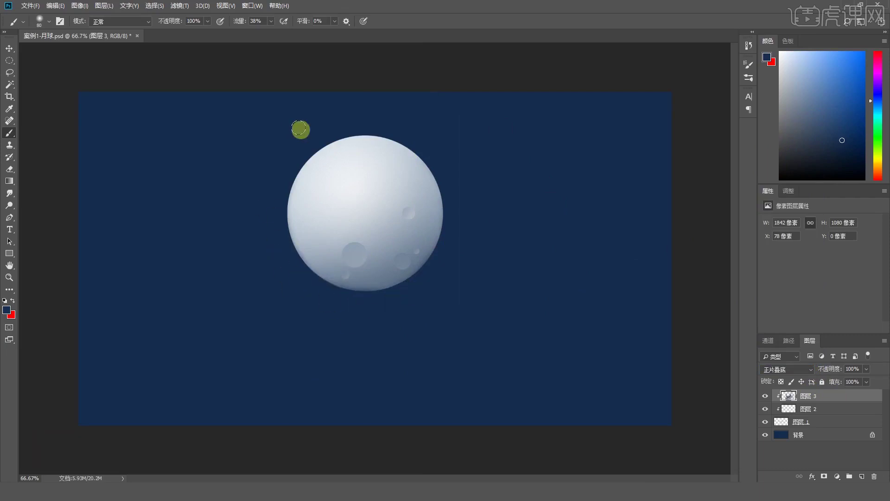
key("bracketright")
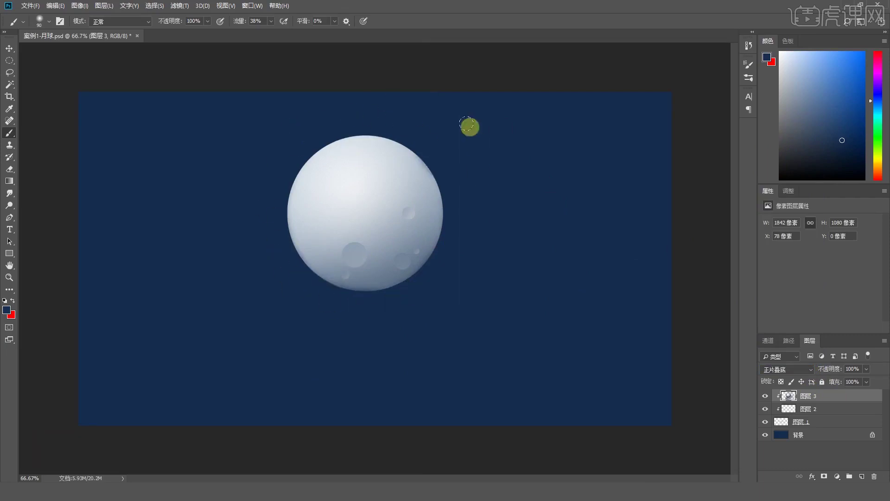
key("ctrl")
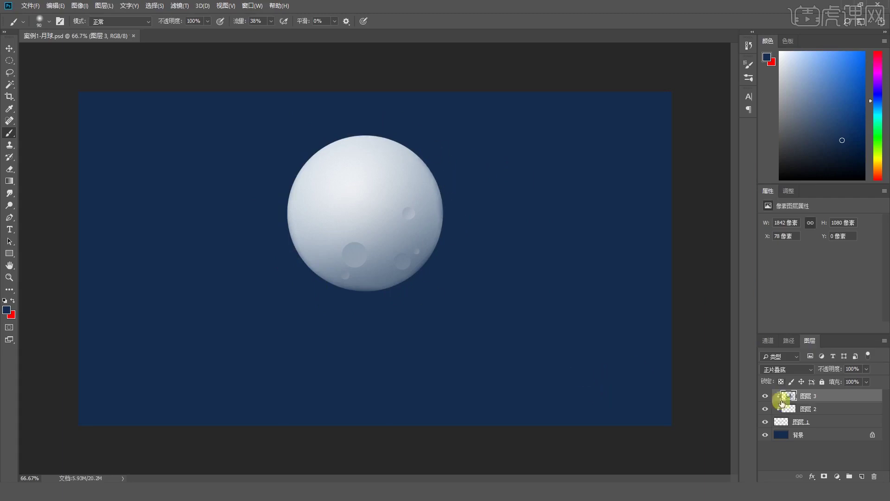
- Isolate the big crater on 图层 2 with the Lasso, enlarge it, shift it slightly, and deselect
left_click(788, 408)
key("l")
mouse_move(334, 262)
left_mouse_down()
mouse_move(337, 241)
mouse_move(343, 264)
mouse_move(369, 264)
mouse_move(339, 238)
mouse_move(391, 222)
mouse_move(374, 238)
mouse_move(378, 246)
left_mouse_up()
key("ctrl+t")
key("Return")
key("ctrl+d")
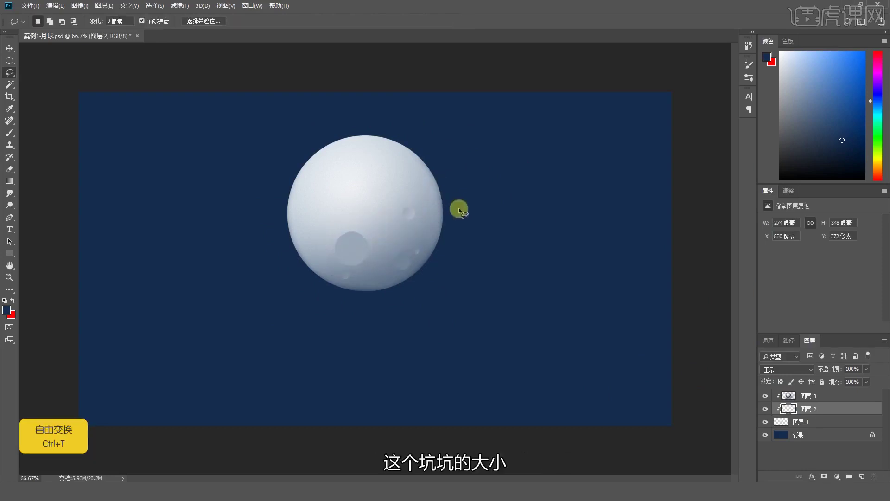
mouse_move(371, 265)
left_mouse_down()
mouse_move(330, 249)
mouse_move(361, 271)
mouse_move(324, 257)
mouse_move(371, 224)
mouse_move(366, 270)
mouse_move(350, 270)
mouse_move(335, 250)
mouse_move(362, 250)
left_mouse_up()
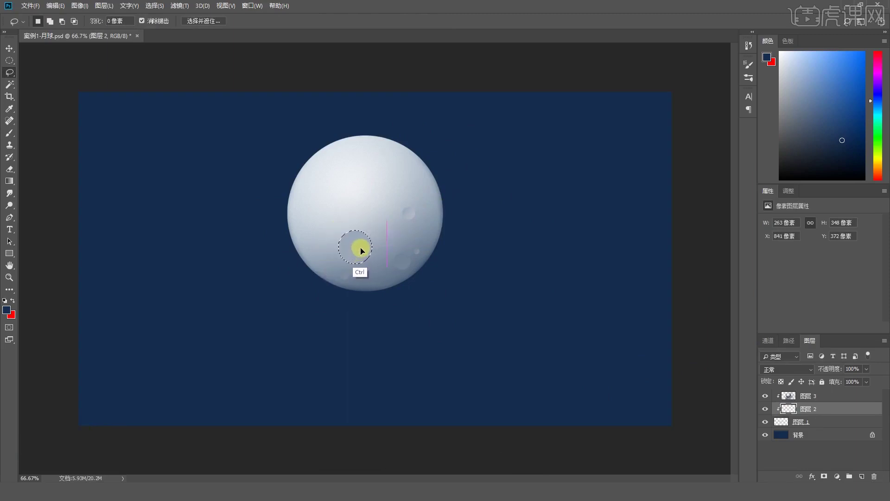
key("ctrl+d")
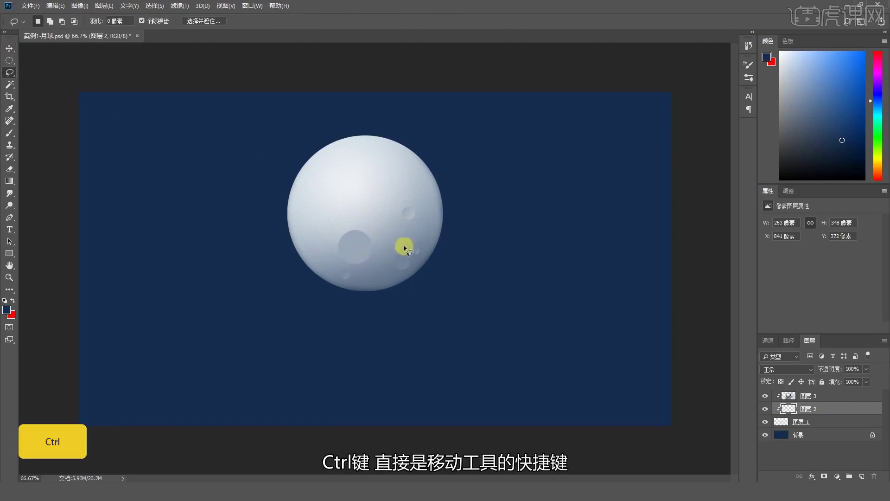
- Enlarge and reposition the lower-right crater, its tiny neighbour and the right-edge crater on 图层 2, and deselect
mouse_move(409, 264)
left_mouse_down()
mouse_move(411, 288)
mouse_move(401, 263)
left_mouse_up()
left_click_drag(412, 249, 420, 255)
key("ctrl+t")
mouse_move(430, 259)
left_mouse_down()
mouse_move(403, 199)
mouse_move(431, 178)
left_mouse_up()
key("Return")
key("ctrl+d")
- Sample the moon's light colour as the foreground colour and add a new layer between the background and 图层 1
key("b")
left_click(431, 178, "alt")
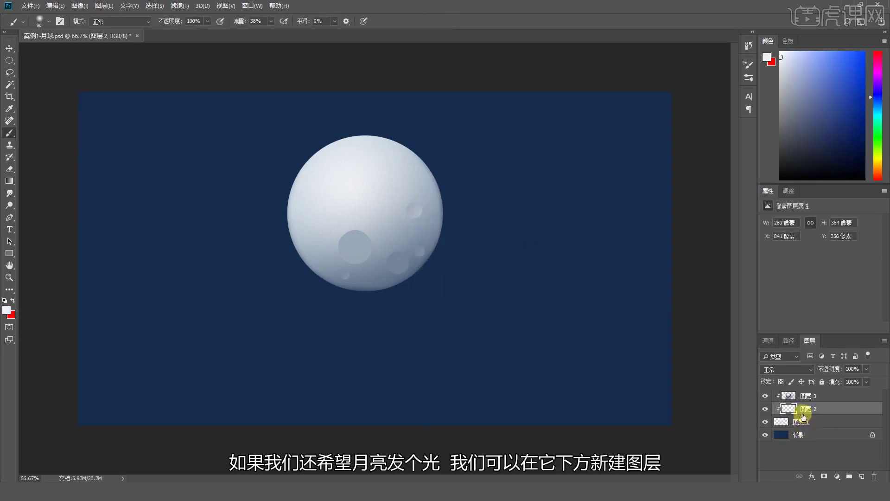
left_click(800, 426)
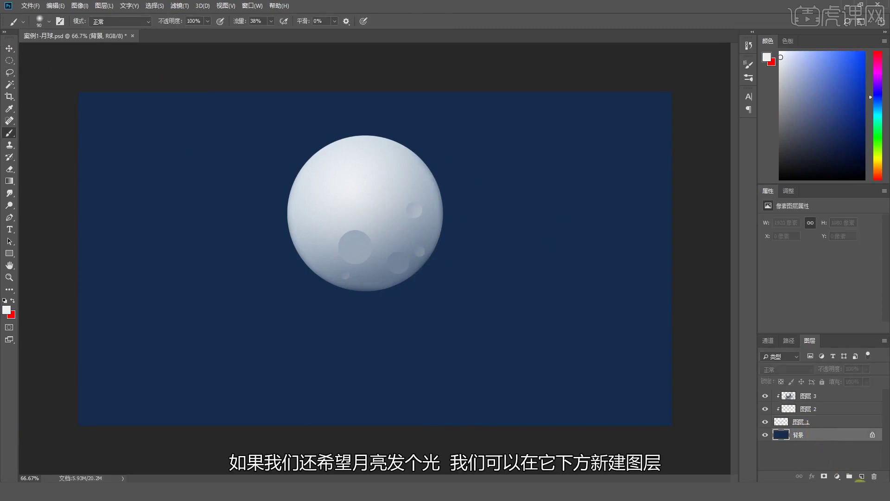
left_click(862, 477, "ctrl")
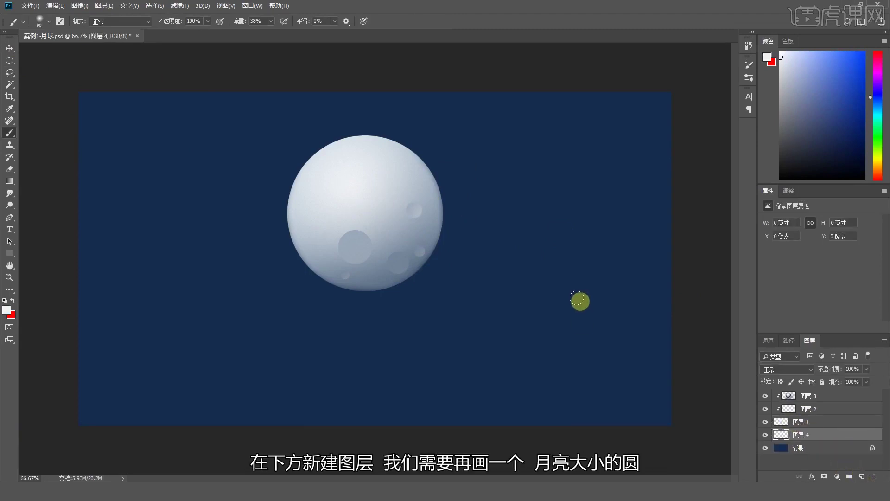
- Load the outlines of the moon, shading and crater layers as selections in turn, ending with the moon on 图层 1
left_click(781, 423, "ctrl")
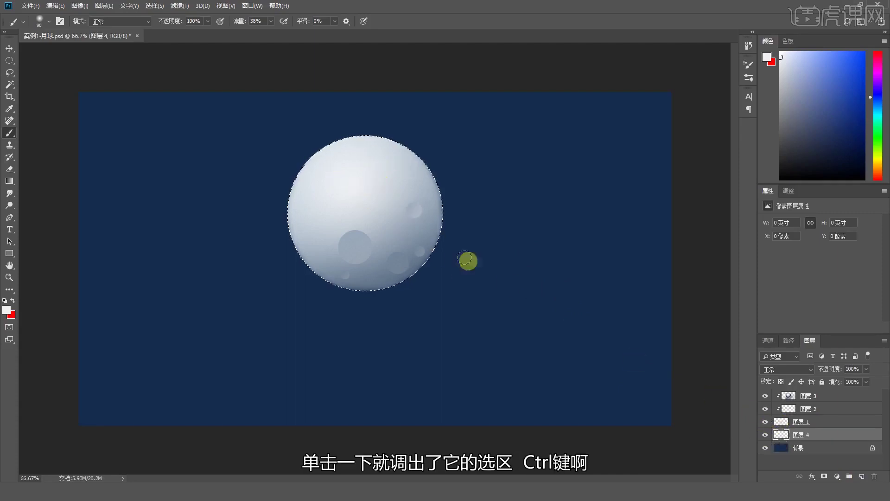
left_click(790, 398, "ctrl")
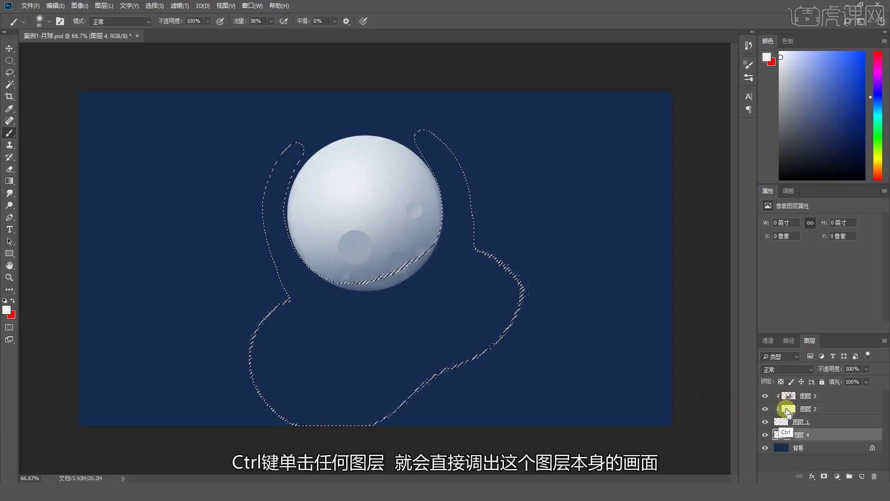
left_click(791, 406, "ctrl")
left_click(792, 397, "ctrl")
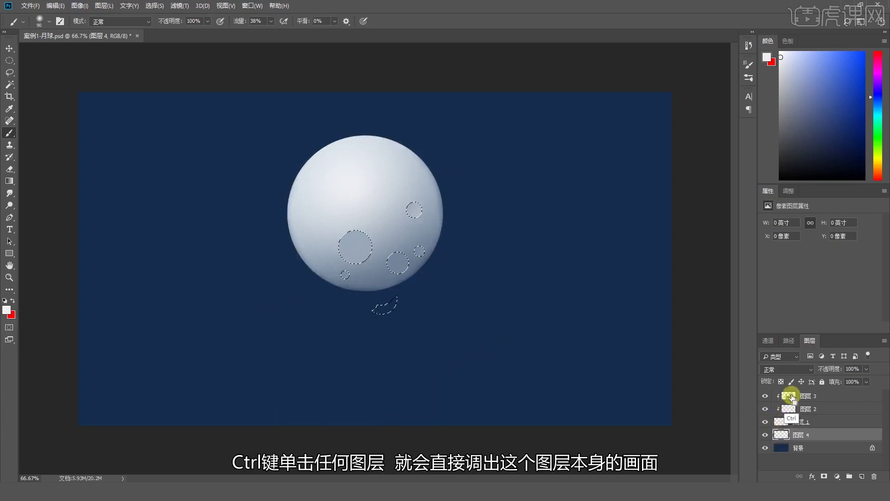
left_click(782, 422, "ctrl")
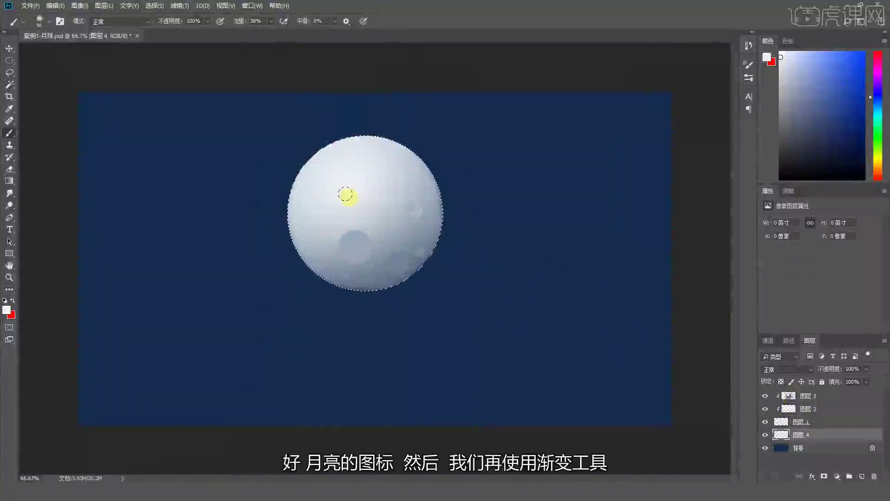
- Choose the foreground-to-transparent preset (前景色到透明渐变) for the Gradient tool, keeping the moon in view
left_click(8, 181)
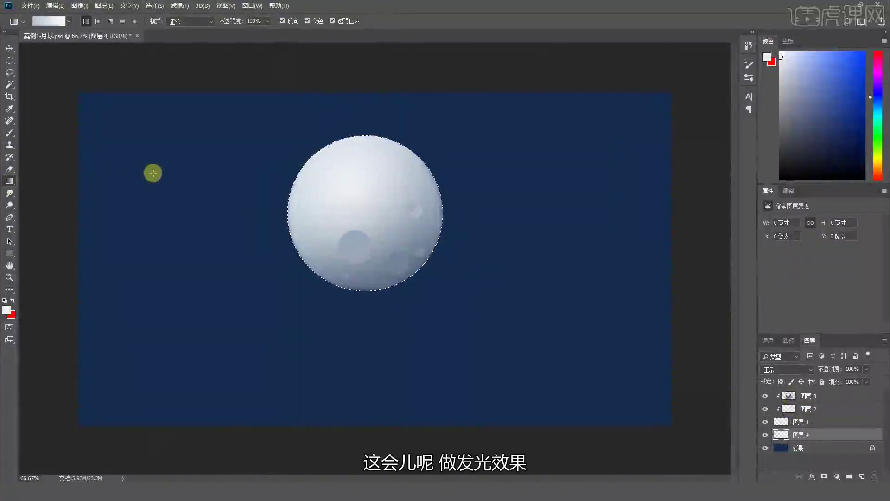
left_click(55, 24)
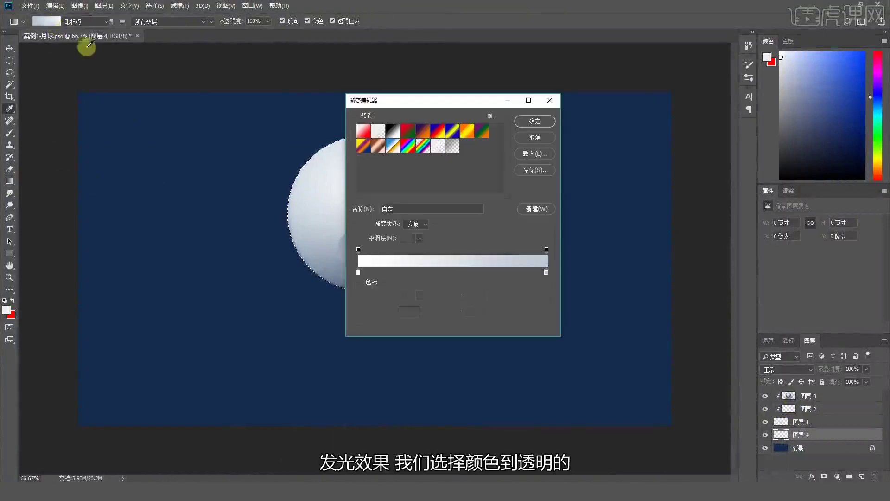
left_click(383, 135)
left_click_drag(403, 104, 526, 141)
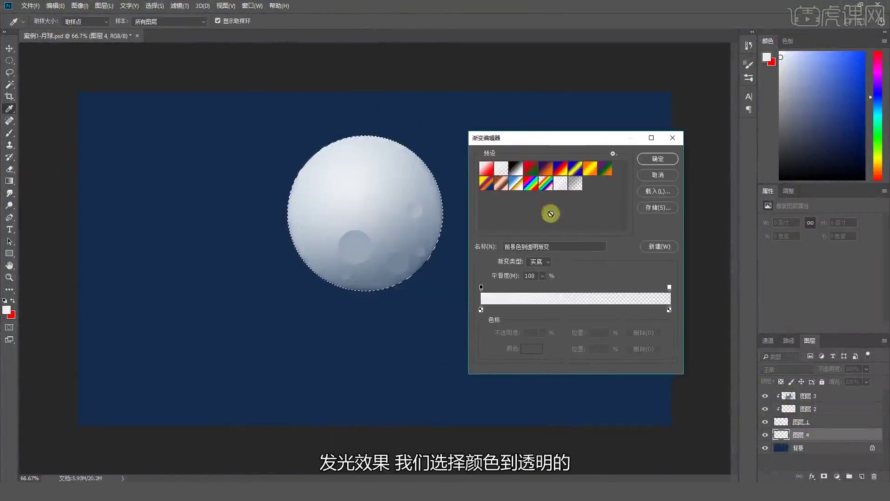
- Set both colour stops of the transparent gradient to the same bright cyan and accept the gradient
double_click(481, 310)
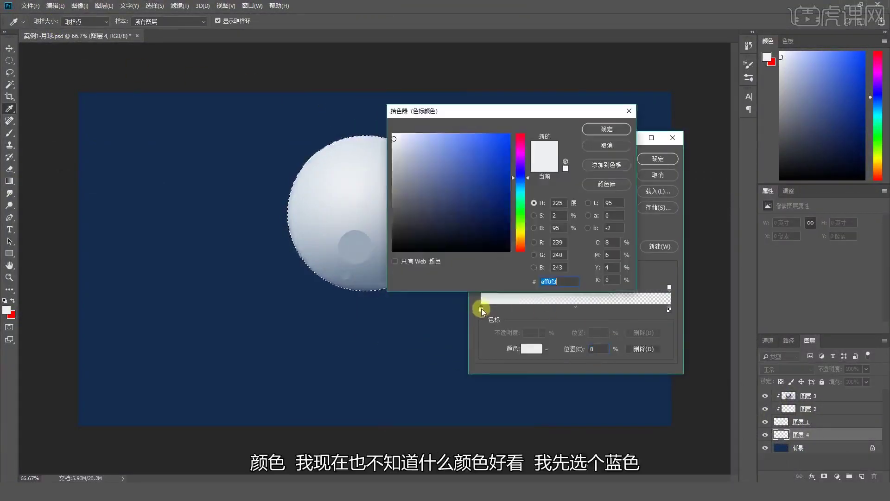
left_click(522, 232)
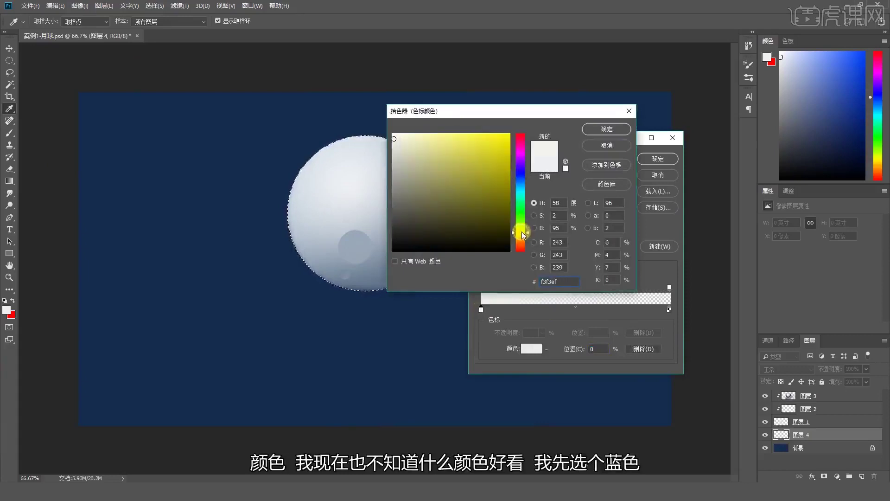
left_click(522, 191)
mouse_move(431, 149)
left_mouse_down()
mouse_move(457, 131)
mouse_move(487, 134)
left_mouse_up()
left_click(591, 130)
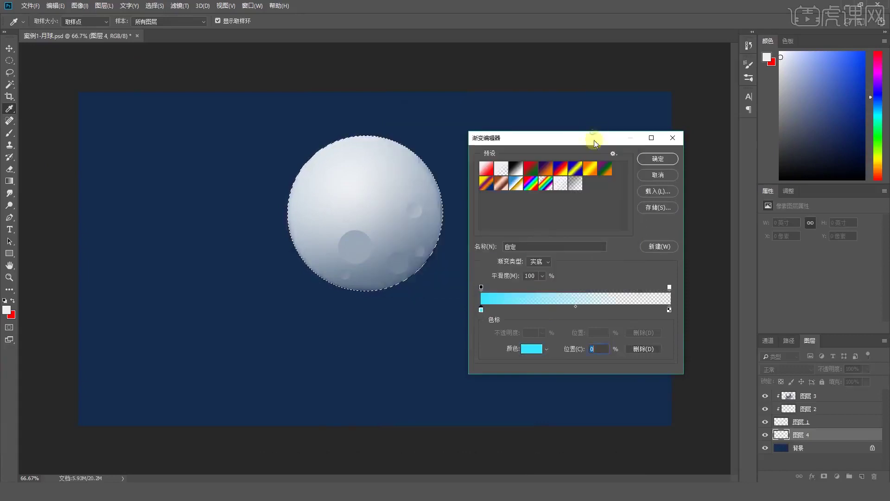
left_click(669, 309)
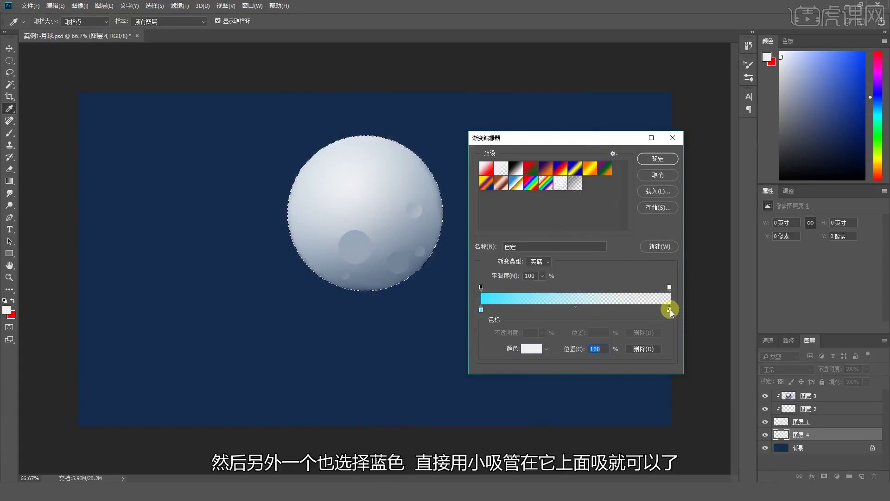
left_click(483, 293)
left_click(658, 159)
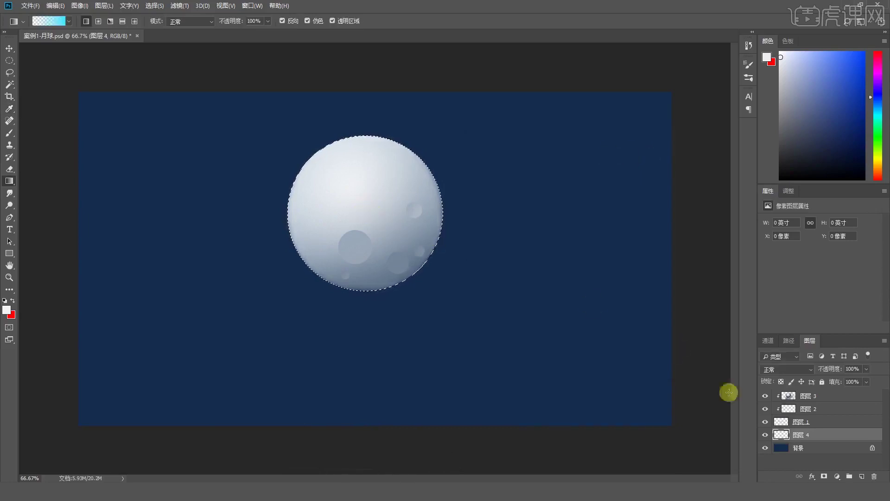
- Hide 图层 3, 图层 2 and 图层 1, and try filling the circular selection on 图层 4 with the cyan gradient
left_click(765, 409)
left_click(765, 395)
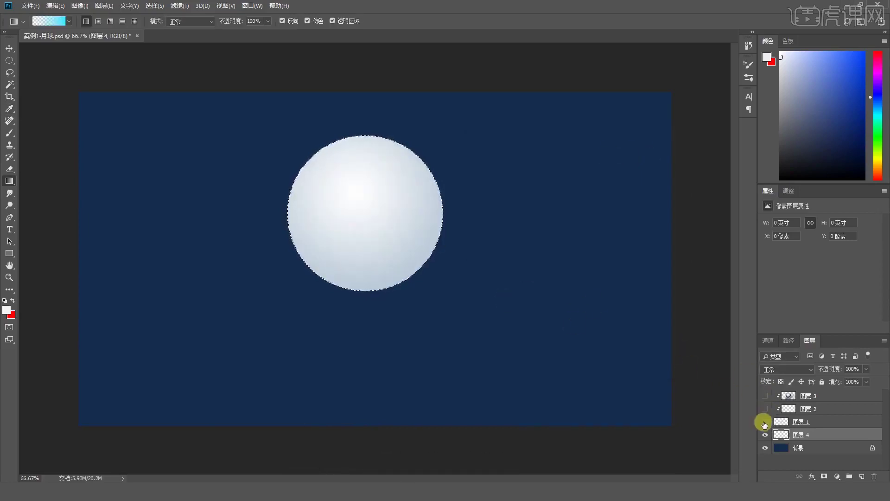
left_click(764, 421)
left_click_drag(367, 210, 427, 211)
key("ctrl+z")
key("ctrl+z")
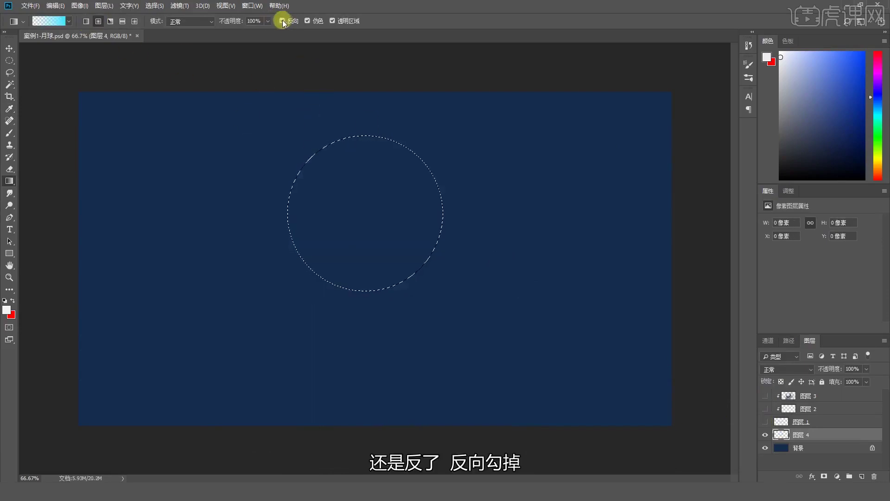
- Fill the circular selection on 图层 4 with an unreversed radial gradient from cyan at the centre to transparent near the edge
left_click_drag(368, 214, 540, 229)
key("ctrl+z")
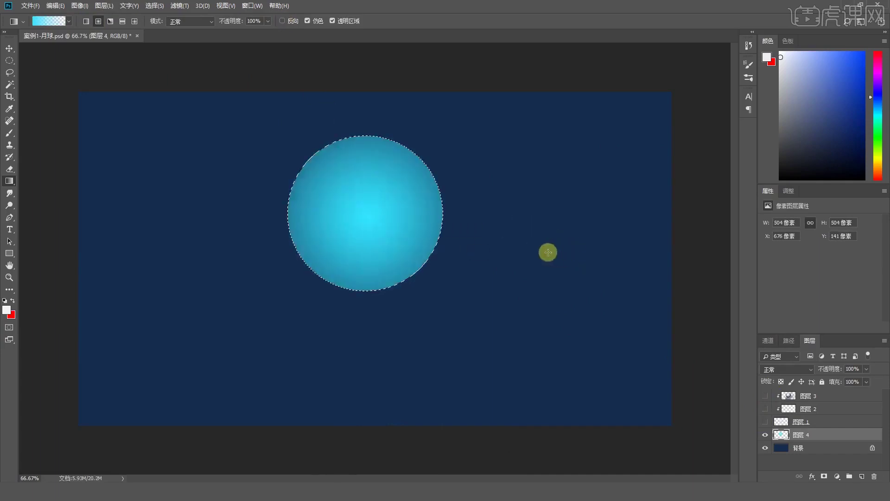
key("ctrl+z")
left_click_drag(363, 208, 445, 214)
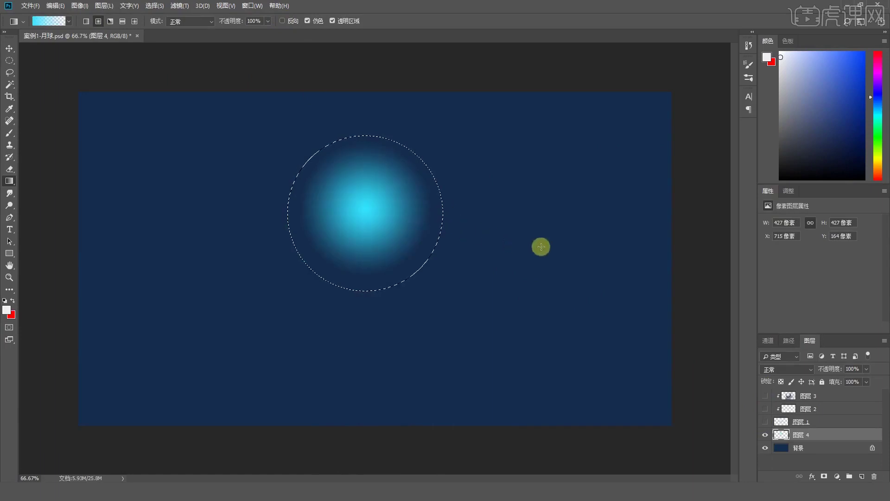
- Show 图层 1, 图层 2 and 图层 3 again and deselect the moon outline
left_click(765, 422)
left_click(765, 408)
left_click(765, 395)
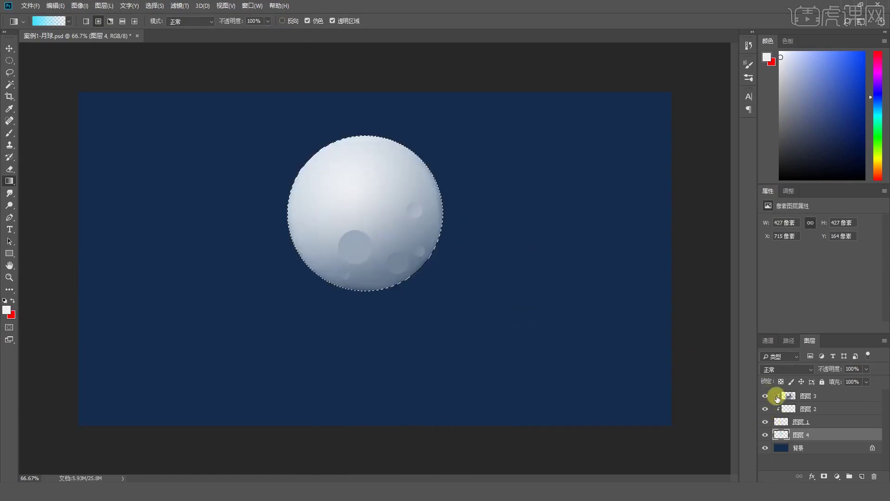
key("ctrl+d")
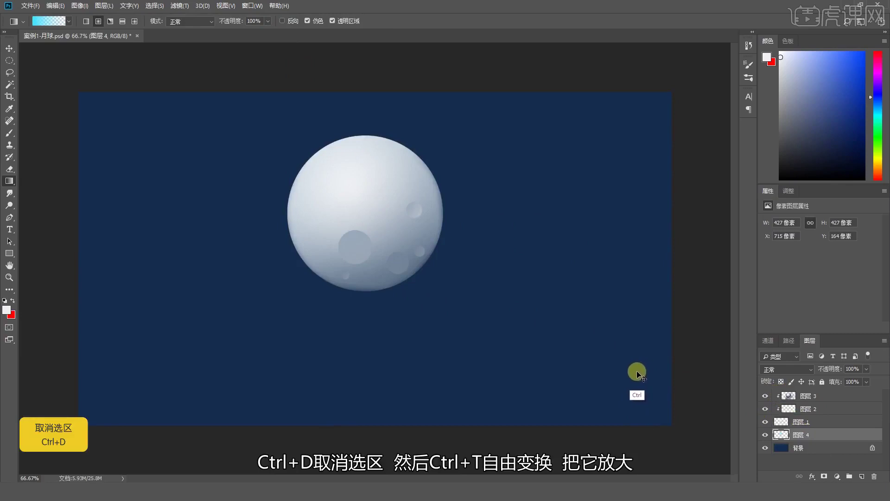
- Scale the glow on 图层 4 proportionally from its centre to about 580 × 580 px and save the document
key("ctrl+t")
left_click_drag(430, 272, 458, 301)
key("Return")
key("g")
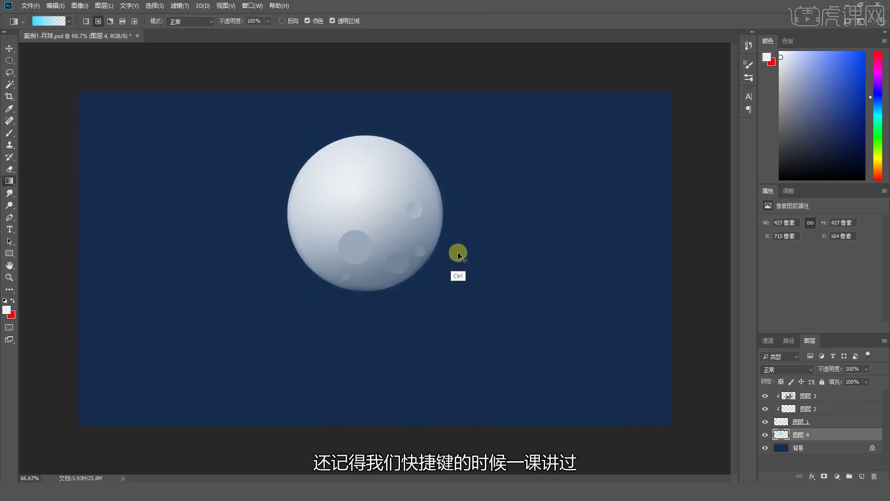
key("ctrl+t")
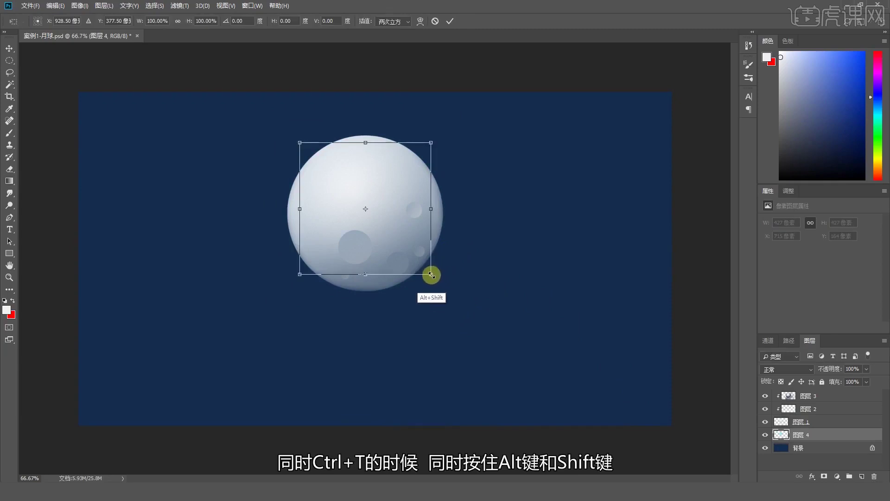
left_click_drag(432, 275, 457, 296)
key("Return")
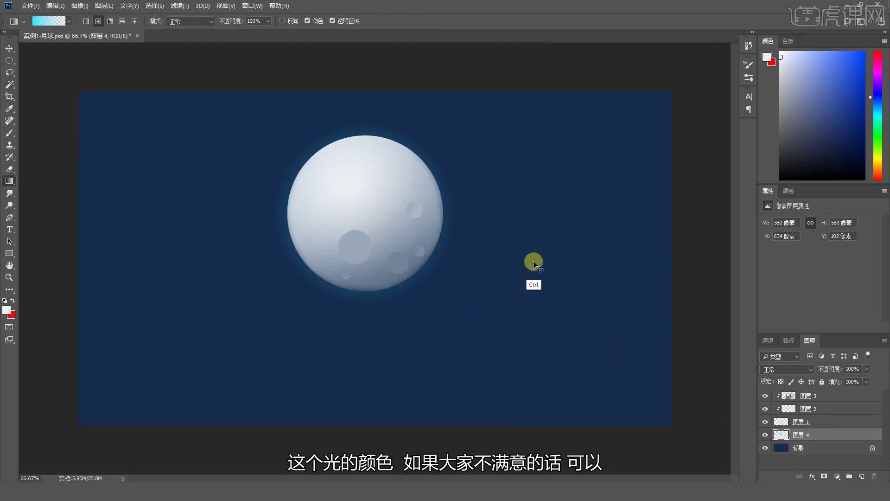
key("ctrl+s")
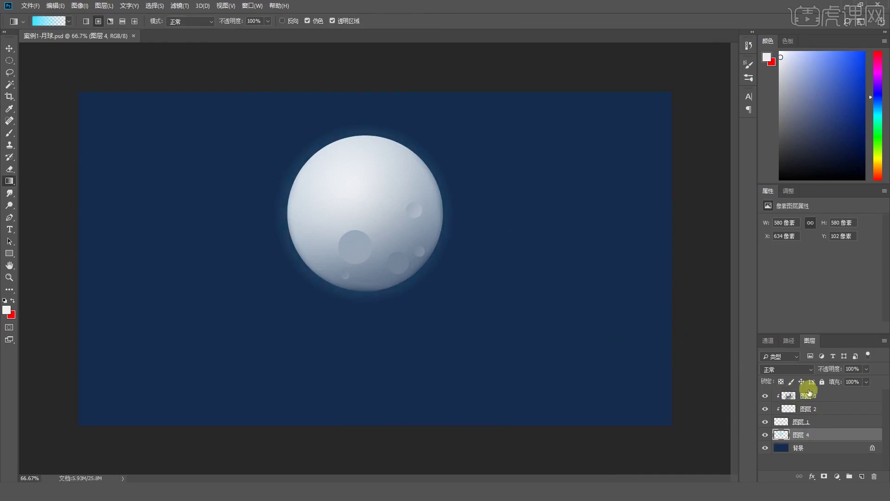
- Group 图层 3, 图层 2, 图层 1 and 图层 4 and name the group 月球
left_click(817, 398, "shift")
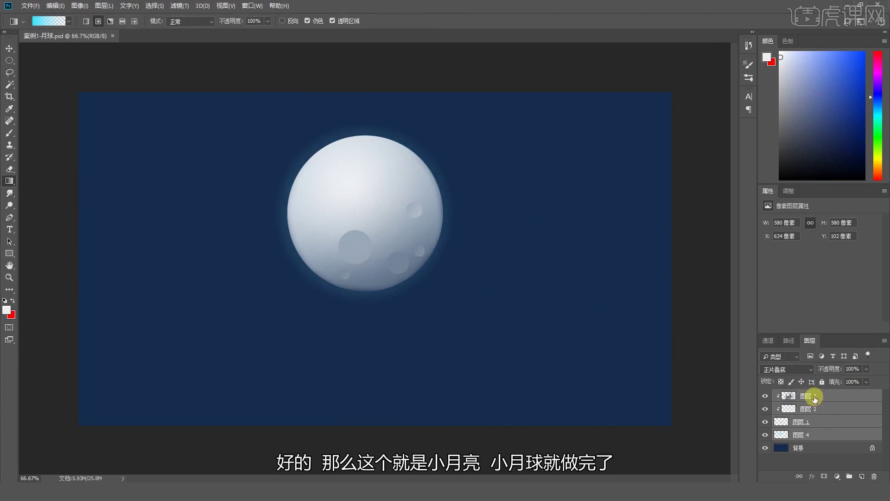
key("v")
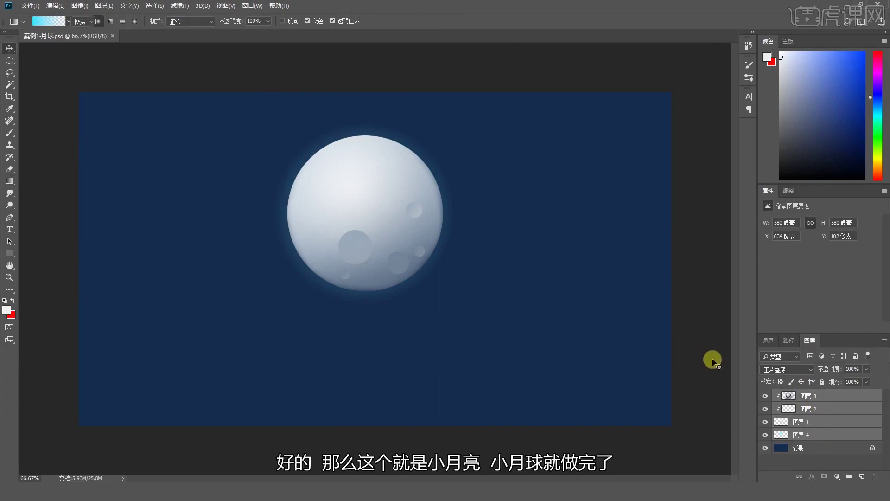
left_click(819, 432)
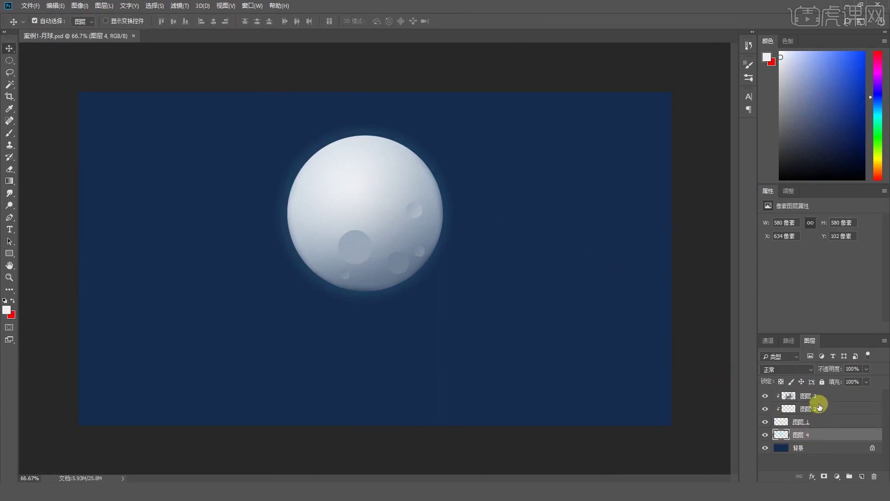
left_click(819, 397, "shift")
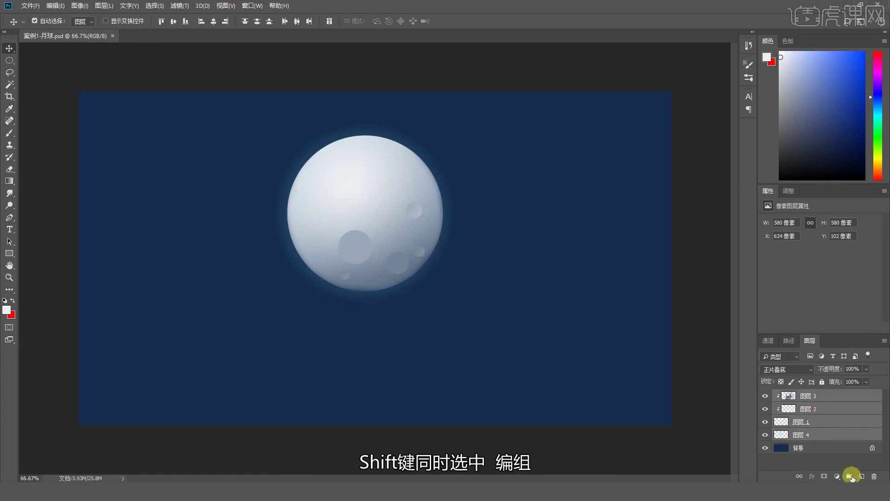
left_click(850, 477)
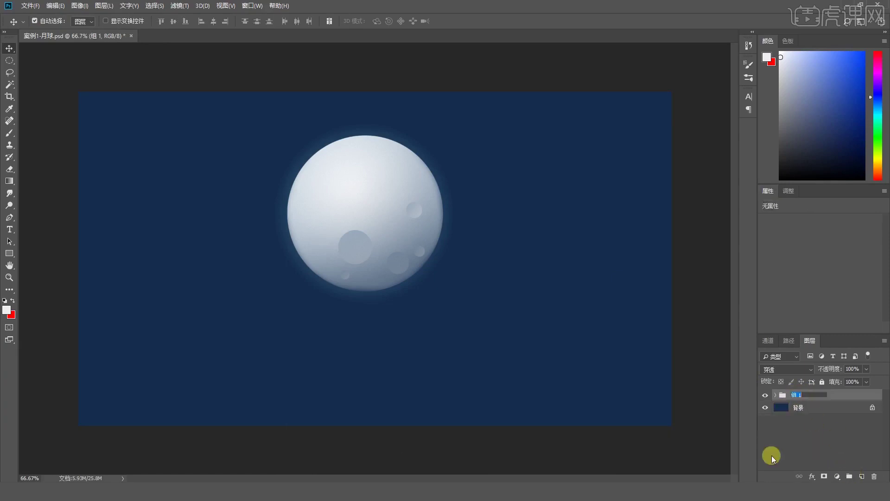
type("月球")
key("Return")
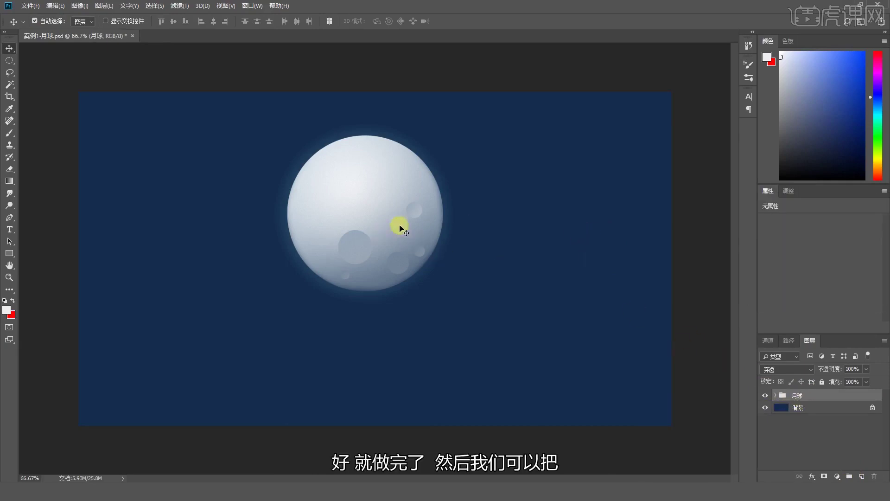
- Set auto-select to groups, move the moon group to the left part of the canvas, and set auto-select back to layers
left_click(87, 25)
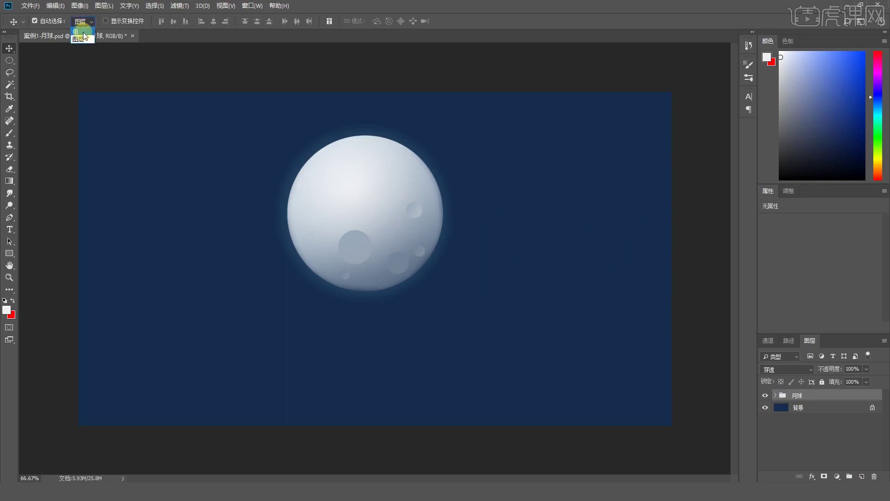
left_click(84, 32)
left_click_drag(259, 219, 205, 218)
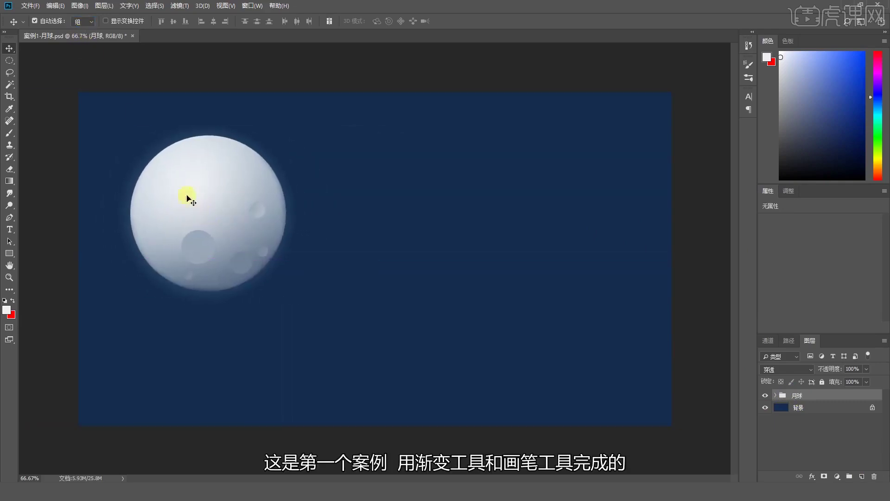
left_click(87, 21)
left_click(82, 40)
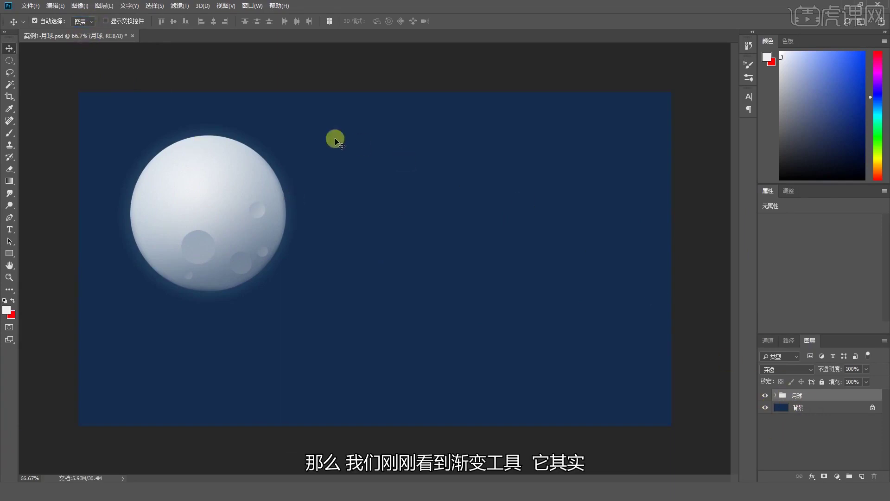
- Add a new layer above the 月球 group, try a cyan-to-transparent angle gradient on it, and undo the fill
left_click(10, 180)
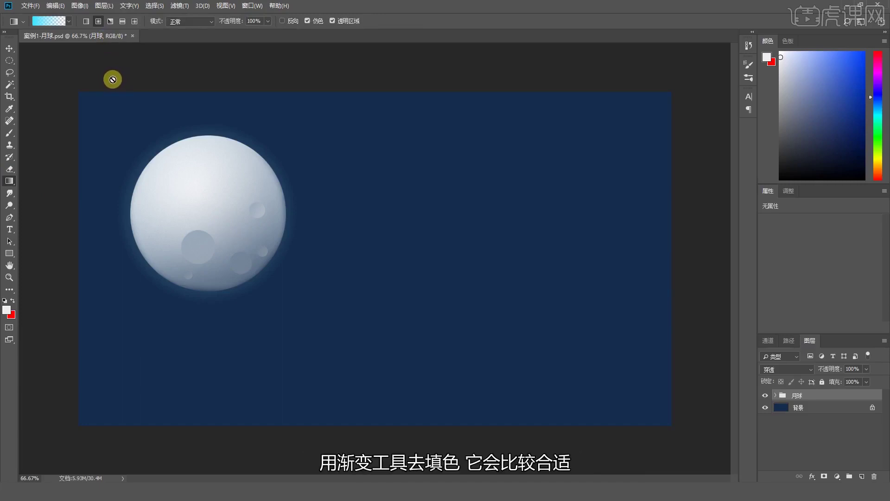
left_click(110, 21)
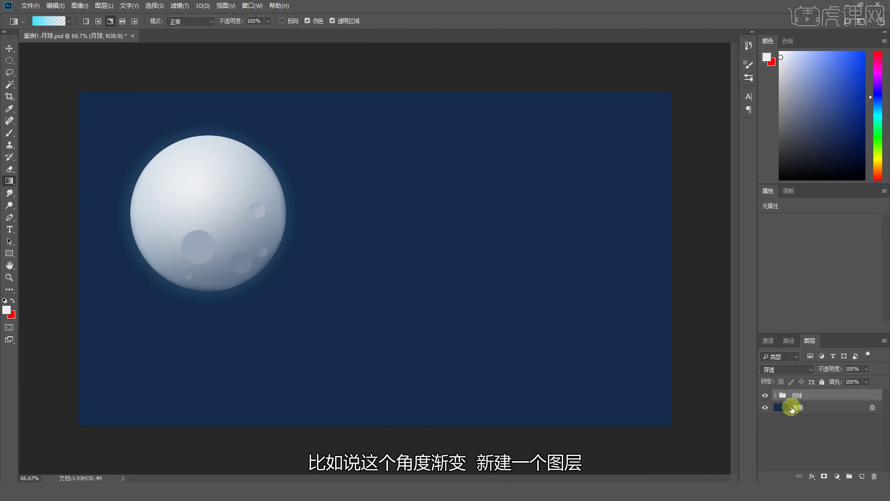
left_click(860, 474)
left_click_drag(486, 203, 587, 153)
key("ctrl+z")
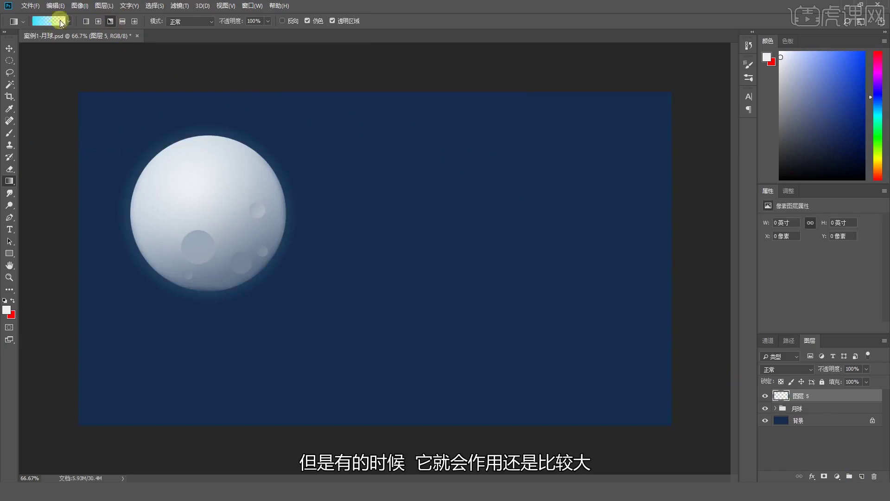
- Starting from the black-to-white preset, build a gradient with white stops at both ends and a black stop at 50%
left_click(48, 27)
left_click_drag(521, 135, 266, 105)
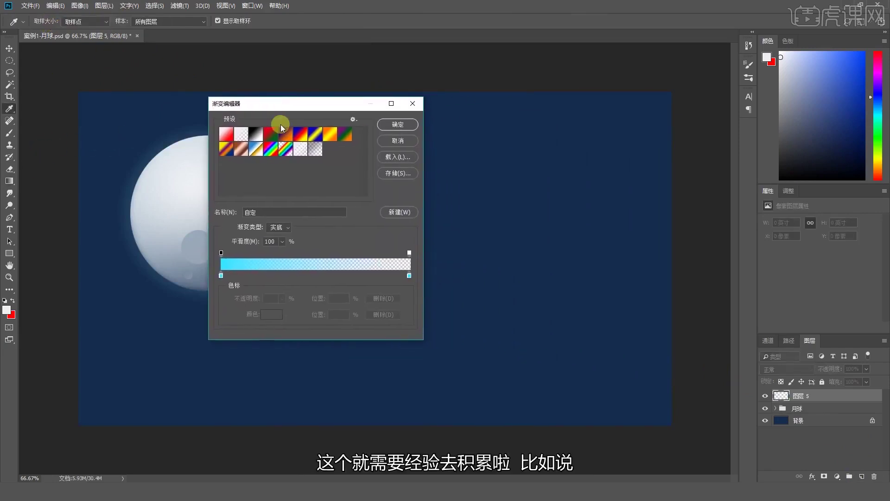
left_click(256, 134)
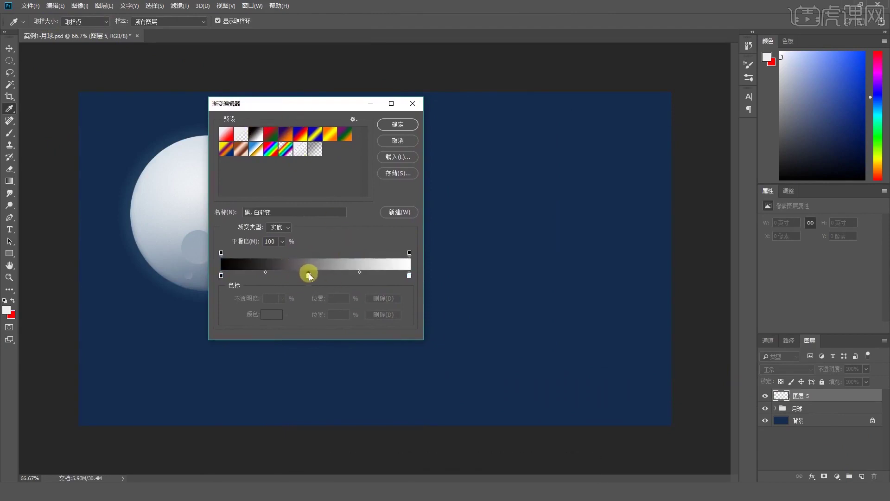
left_click(314, 275)
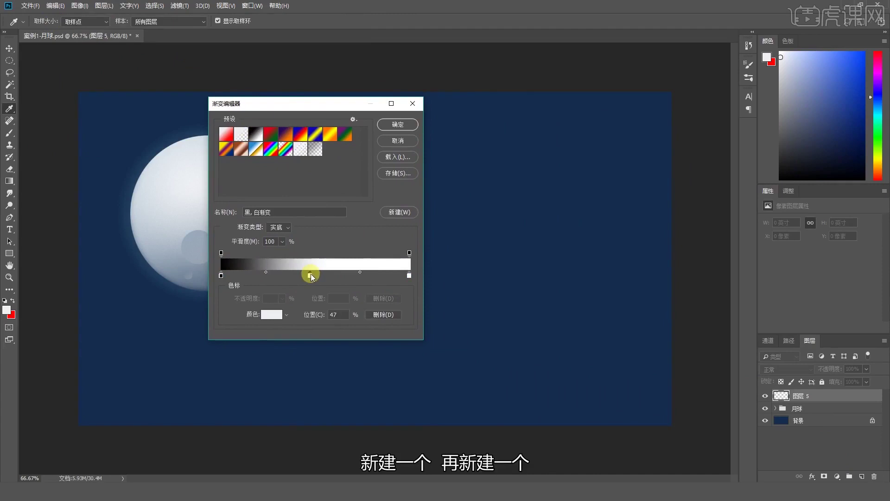
left_click(266, 273)
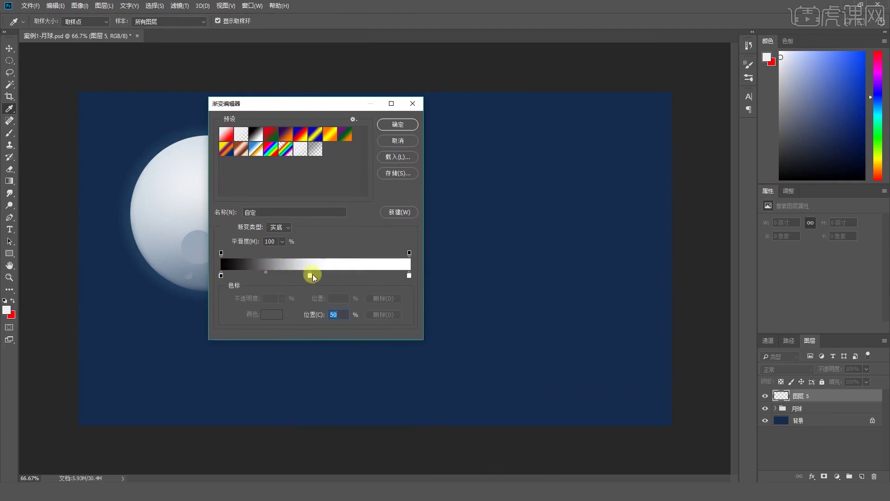
mouse_move(315, 277)
left_mouse_down()
mouse_move(243, 277)
mouse_move(314, 277)
left_mouse_up()
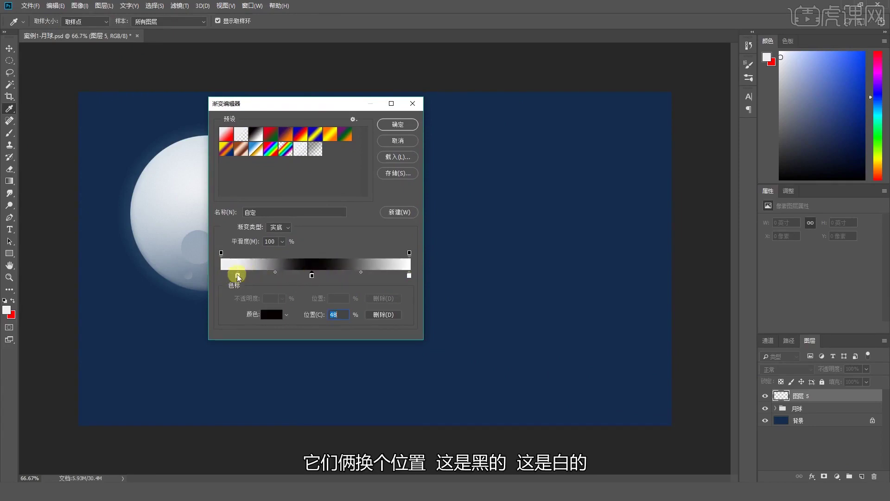
left_click_drag(238, 276, 216, 276)
left_click_drag(306, 276, 311, 278)
type("50")
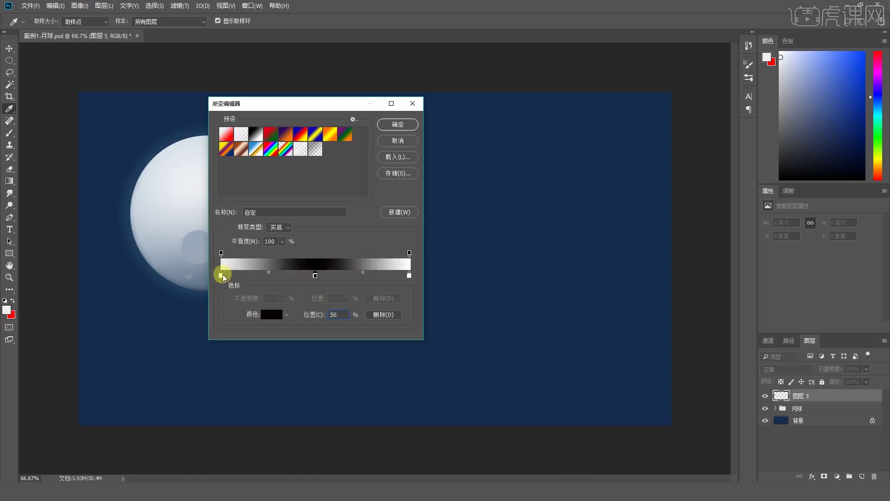
- Set the gradient's two white stops to positions 25% and 75%
left_click_drag(222, 276, 242, 275)
double_click(330, 314)
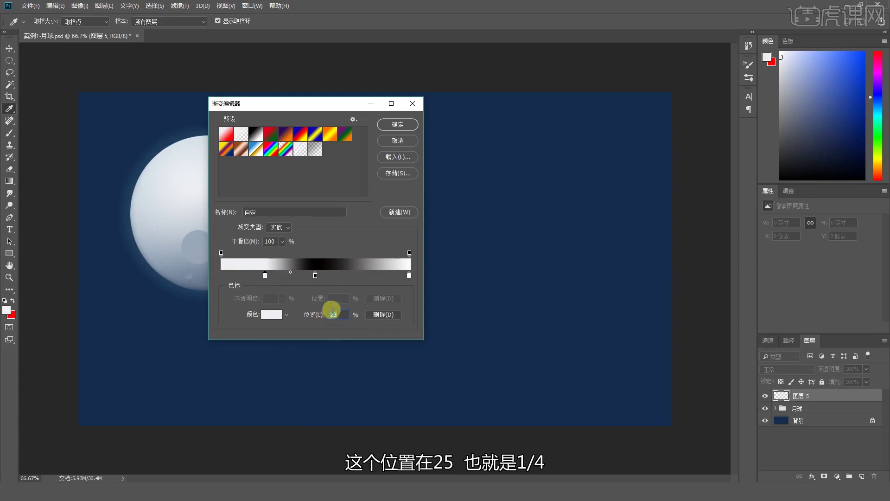
type("25")
left_click_drag(403, 275, 368, 276)
double_click(338, 310)
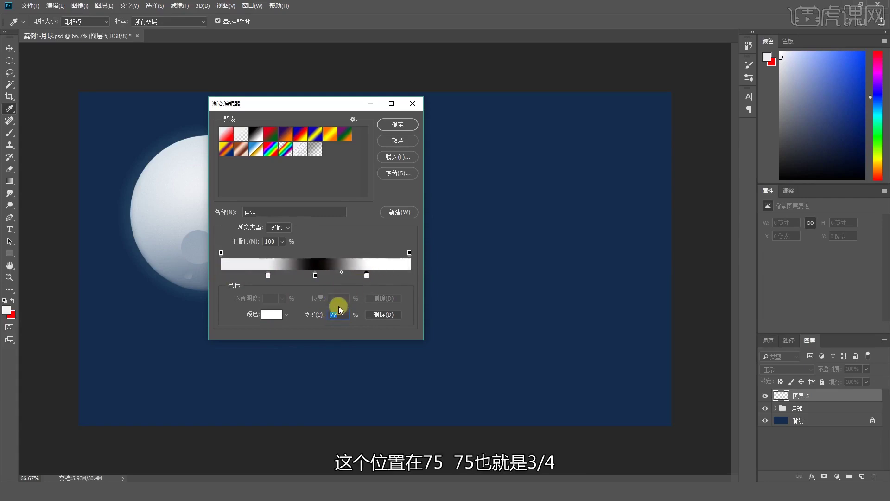
type("75")
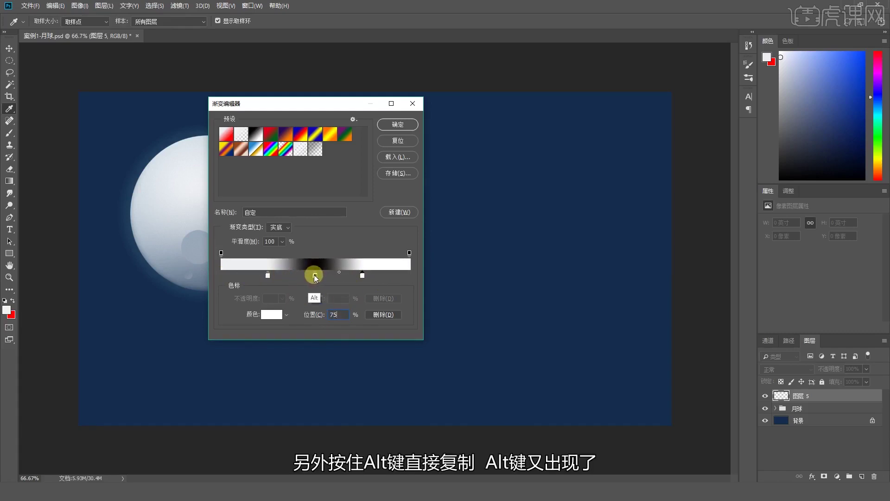
- Duplicate the middle black stop to both ends of the gradient, at 0% and 100%
left_click_drag(314, 275, 220, 290)
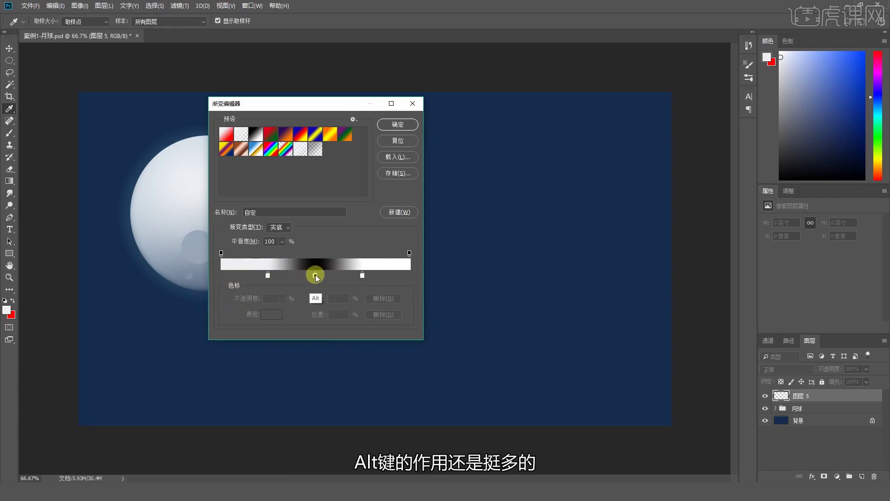
left_click_drag(316, 276, 223, 280)
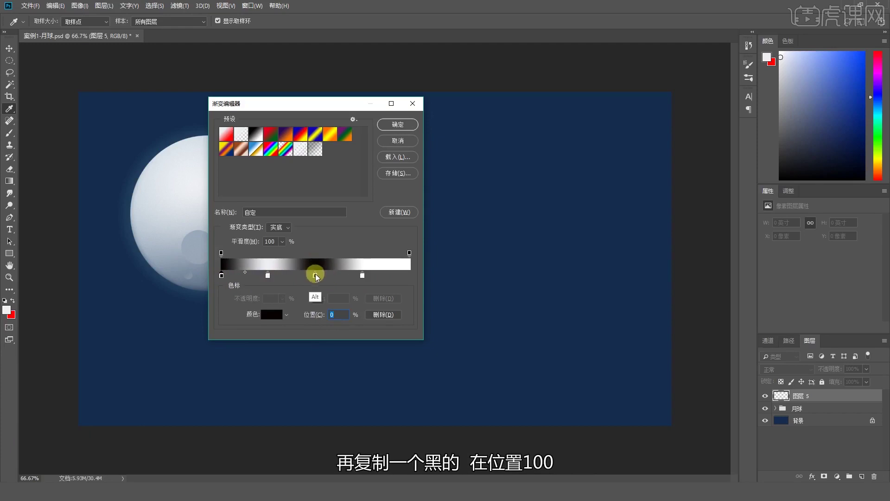
left_click_drag(316, 276, 411, 278)
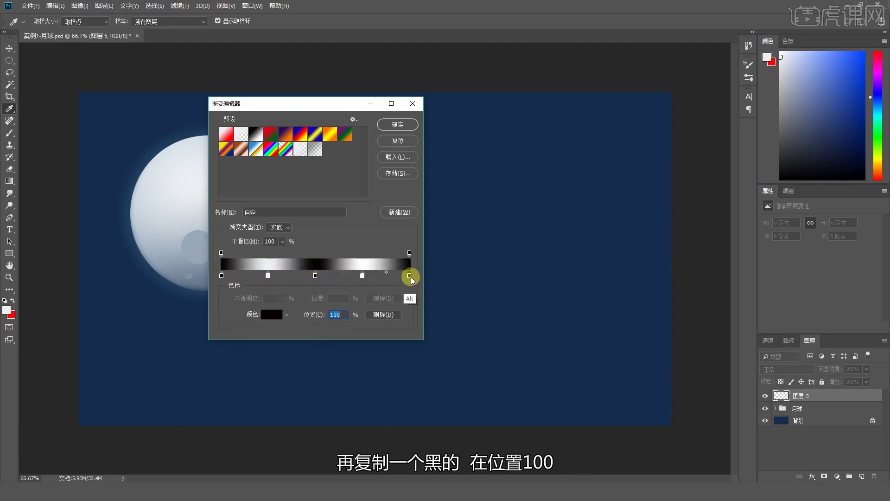
left_click(410, 277)
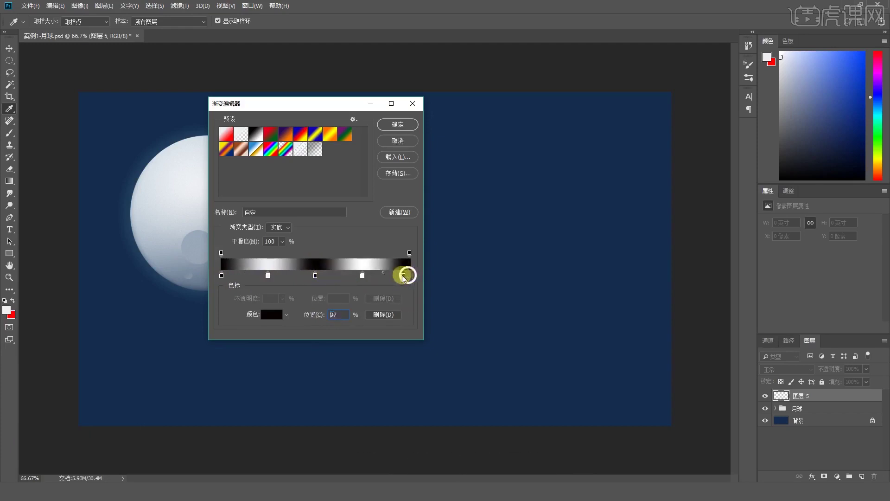
- Accept the black-and-white gradient, try it as an angle gradient across the whole of 图层 5, and undo the fill
left_click(397, 124)
left_click_drag(439, 269, 608, 210)
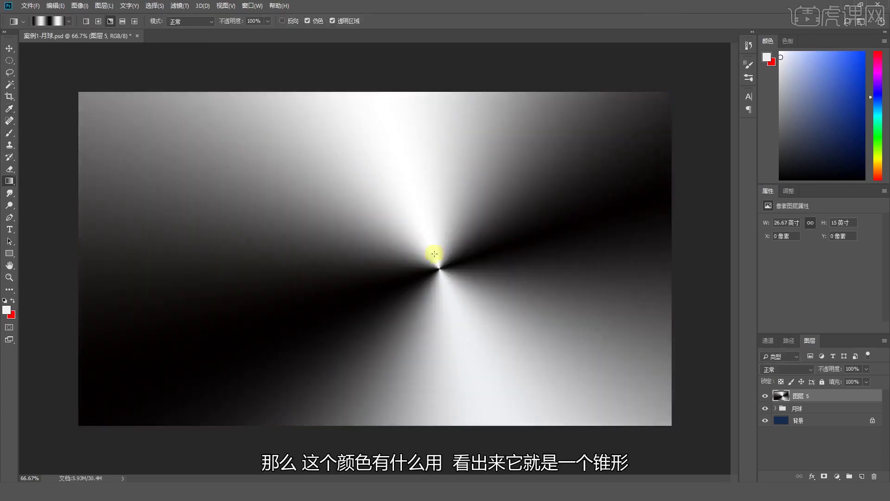
key("ctrl+z")
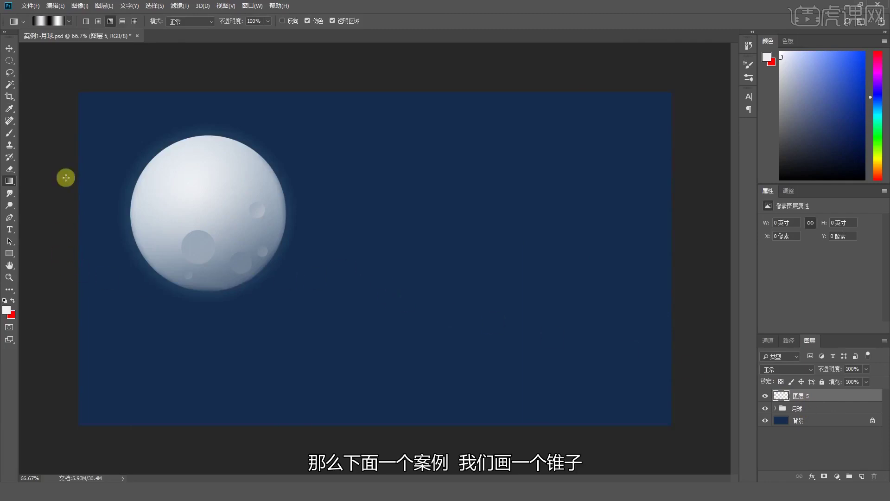
- Make a circular selection about 449 px wide right of the moon and fill it from its centre with the black-and-white angle gradient
left_click(9, 60)
left_click_drag(423, 165, 533, 297)
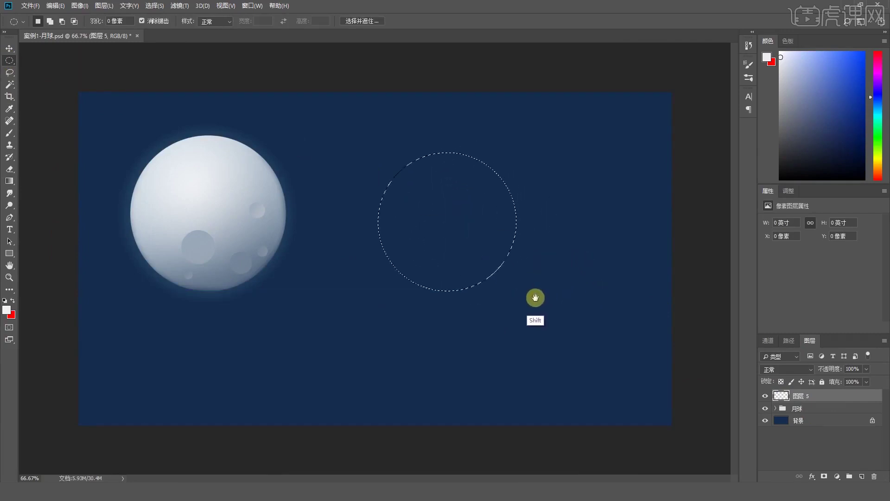
left_click(7, 183)
left_click(110, 21)
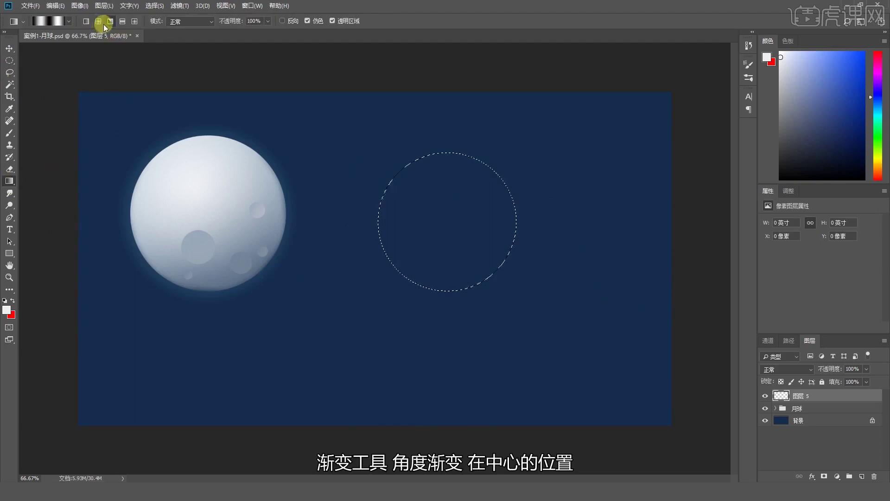
left_click_drag(470, 229, 448, 263)
key("ctrl+z")
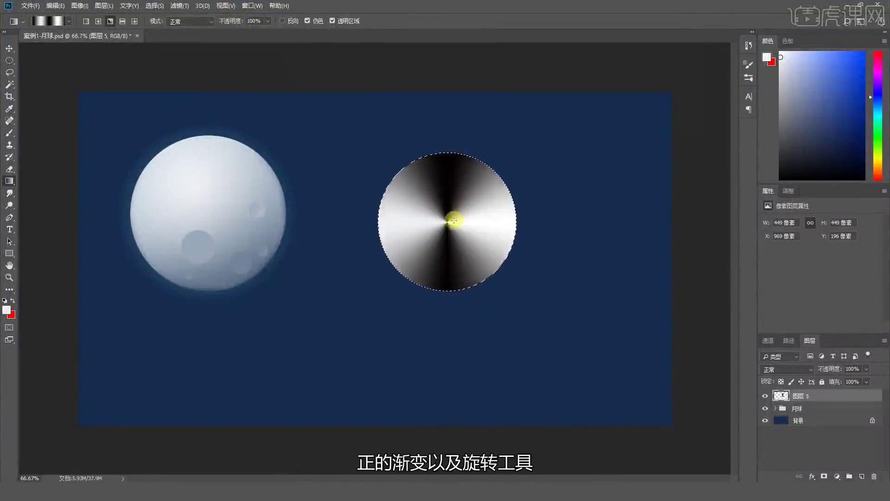
- Try the Rotate View tool on the canvas and clear the circular selection
left_click(11, 265)
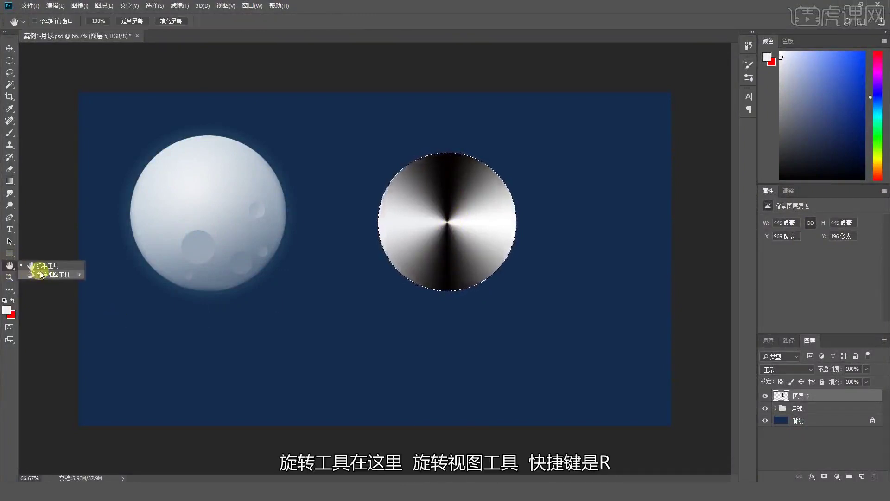
left_click(9, 181)
key("r")
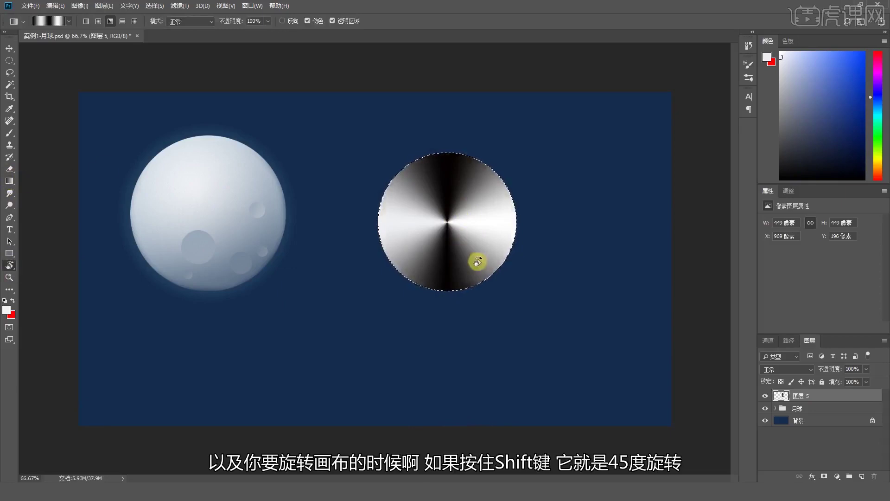
left_click_drag(465, 282, 438, 262)
key("ctrl+d")
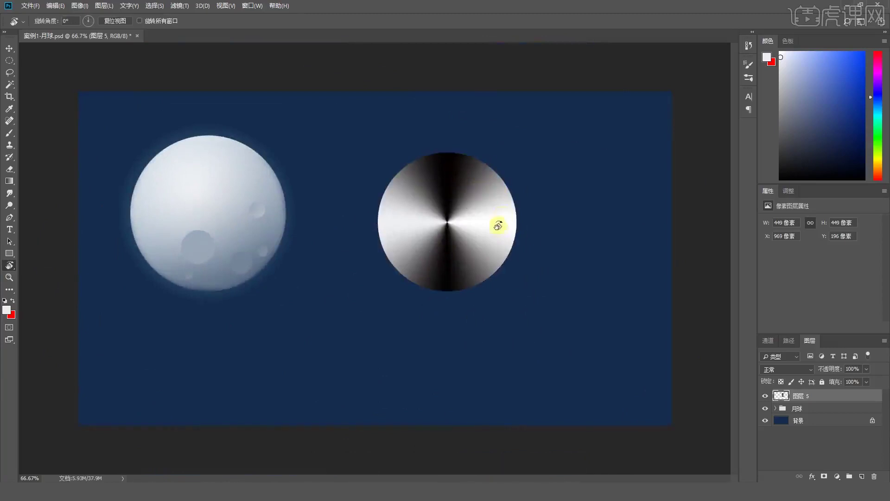
- Create a new layer between 图层 5 and the 月球 group, and load the circle of 图层 5 as a selection
key("g")
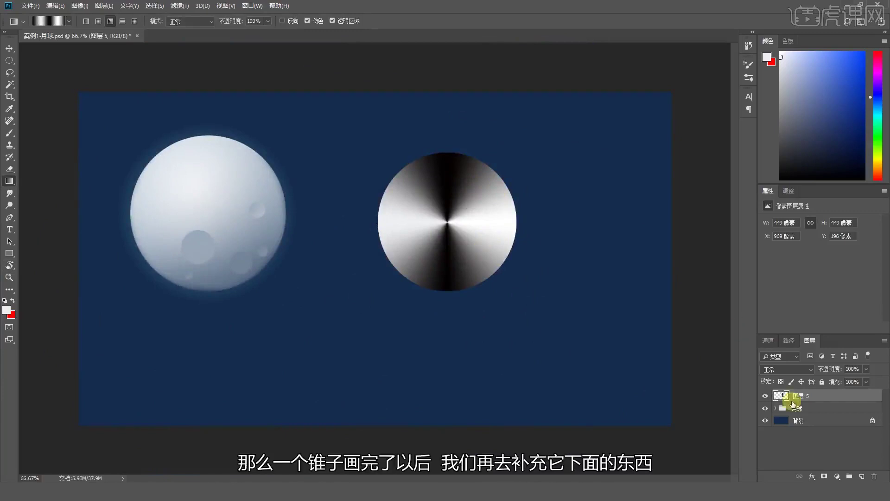
left_click(811, 406)
left_click(858, 472)
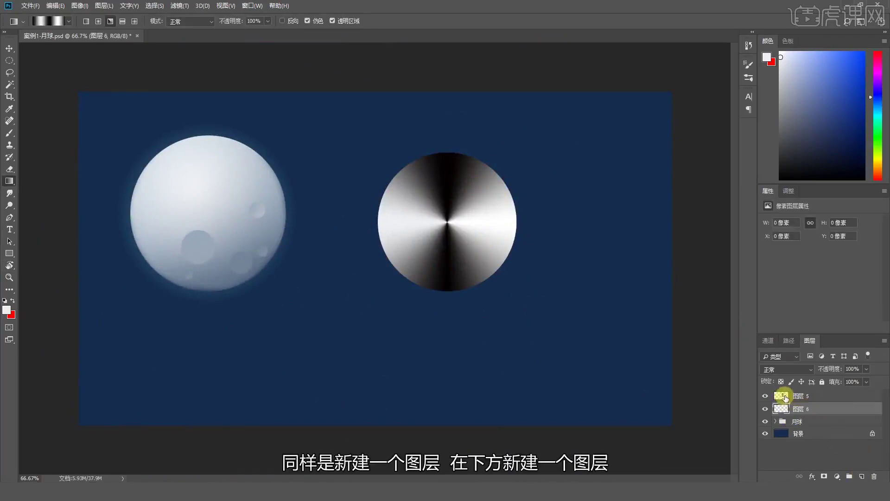
key("ctrl")
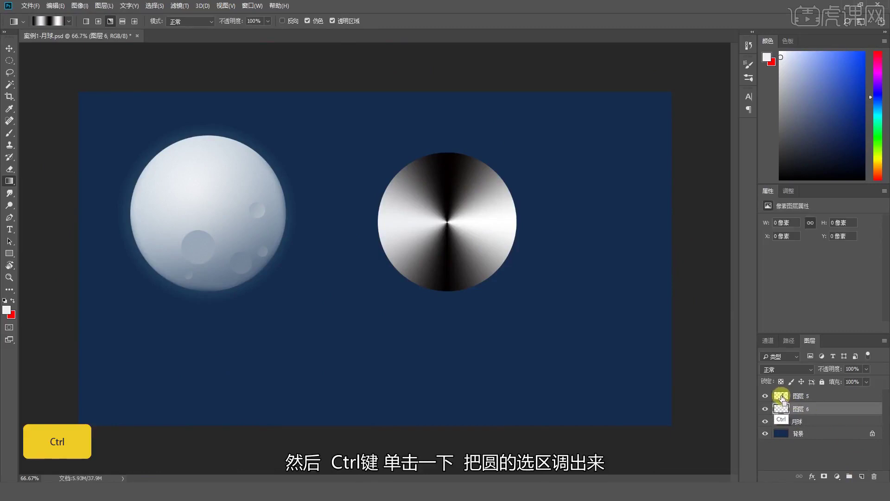
left_click(783, 397, "ctrl")
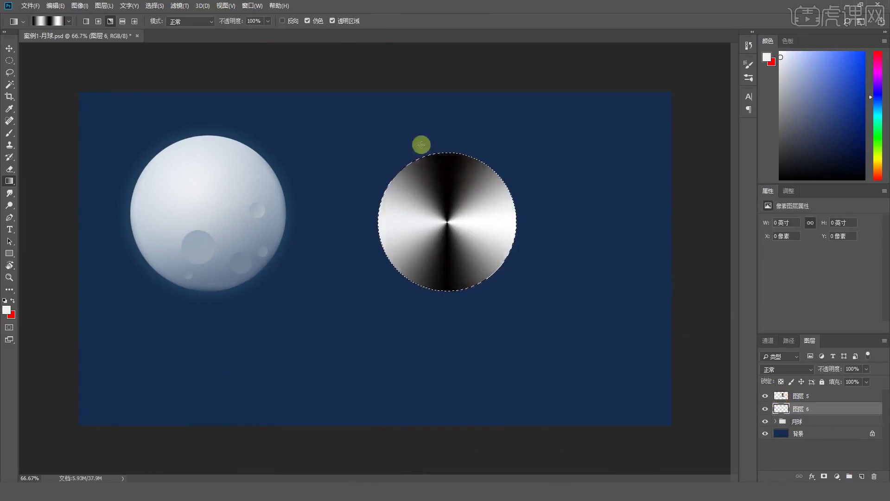
- Enlarge the circular selection proportionally from its centre to about 493 px wide and apply the transformation
left_click(9, 73)
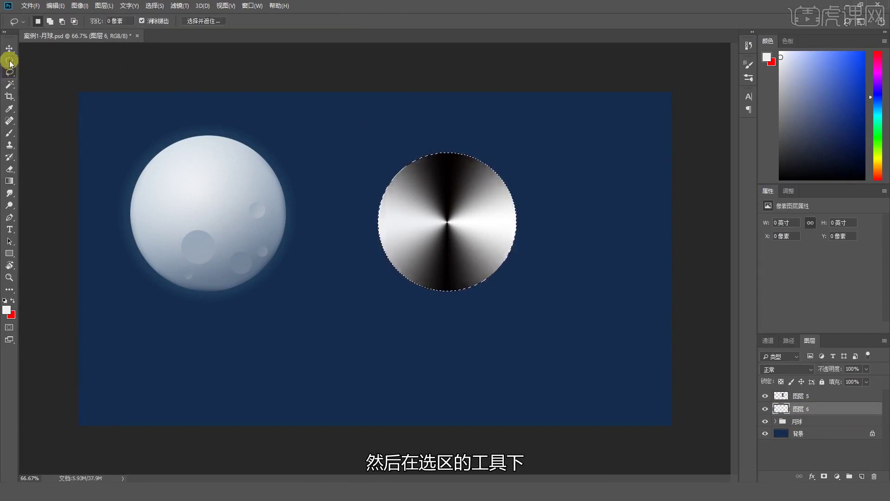
left_click(10, 61)
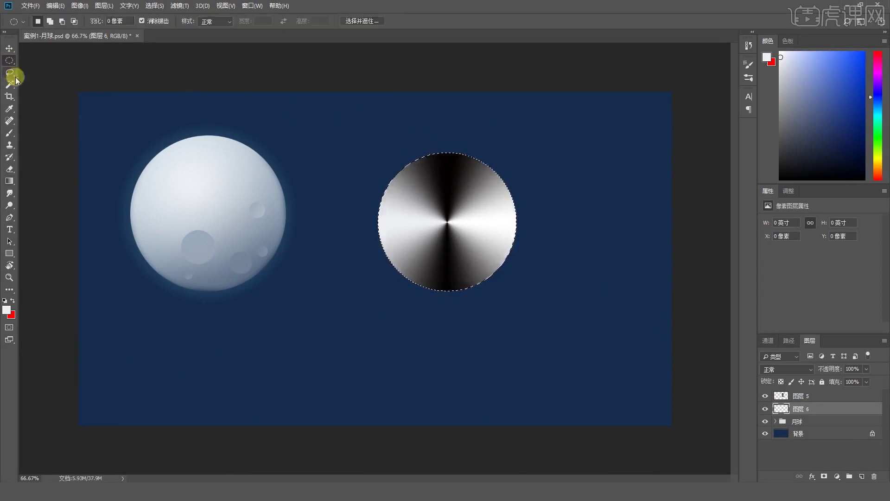
right_click(470, 181)
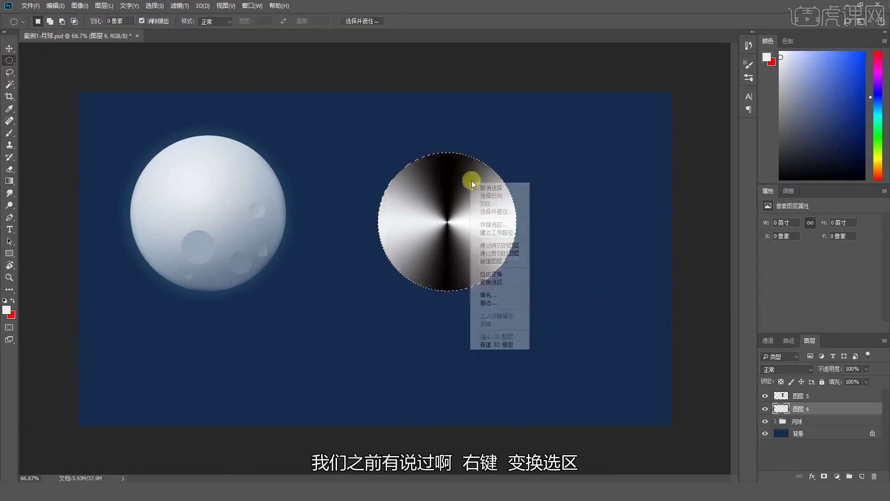
left_click(489, 281)
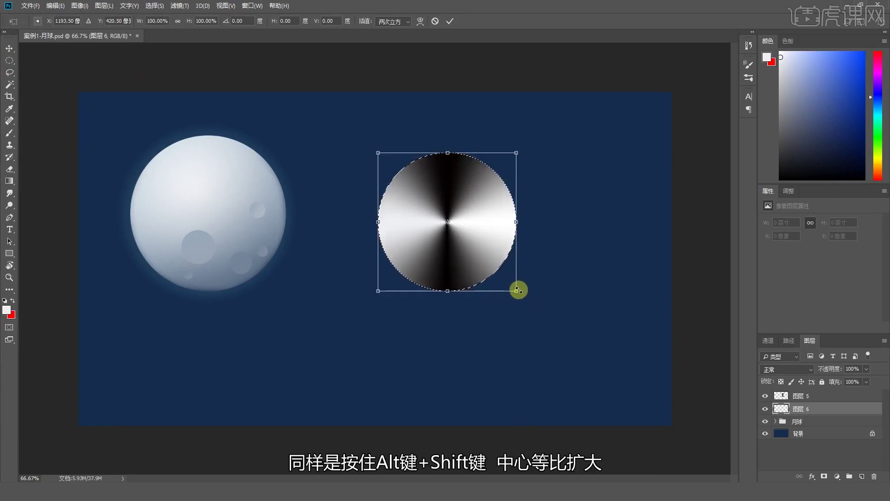
key("shift")
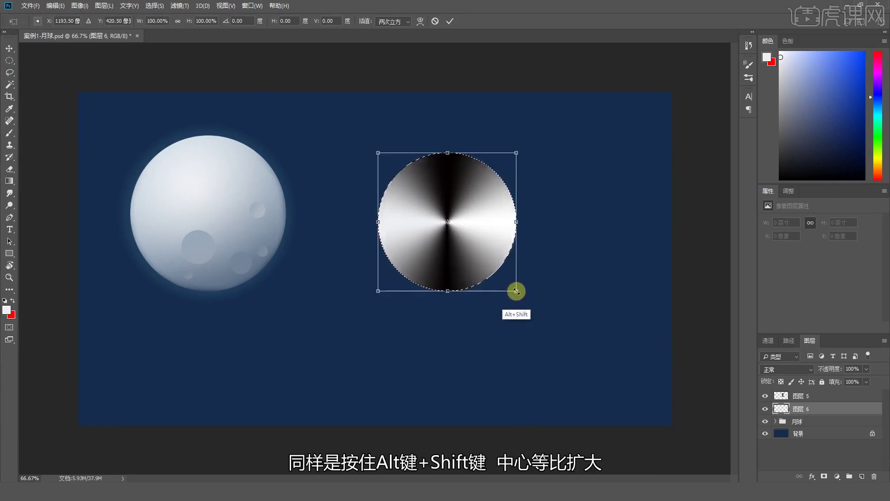
left_click_drag(516, 291, 522, 296)
key("Return")
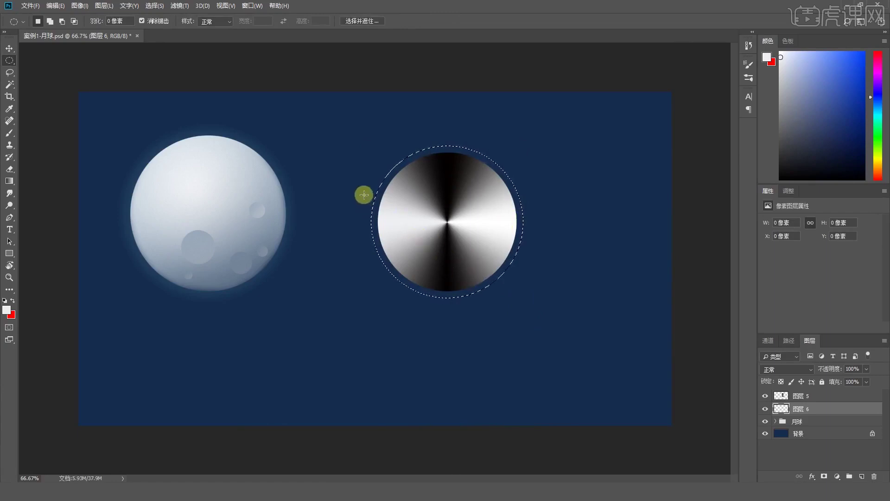
- Fill the enlarged selection on 图层 6 from its centre outward with the black-and-white angle gradient
key("g")
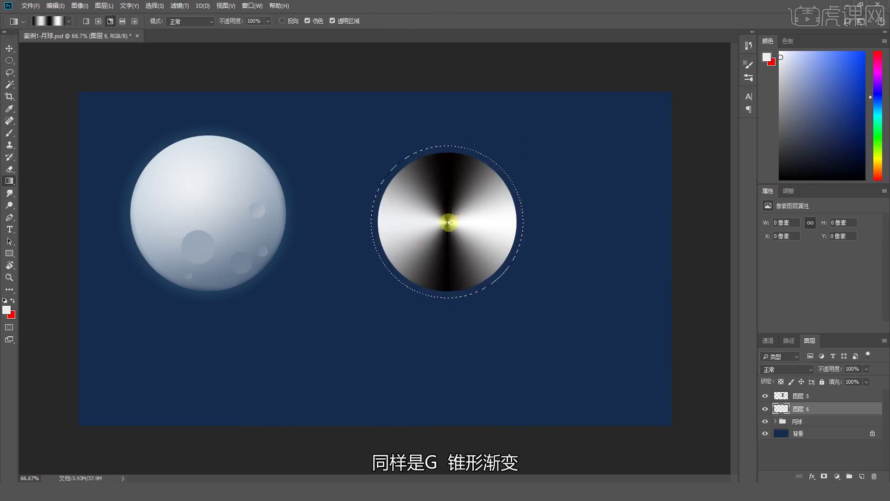
left_click_drag(449, 222, 506, 223)
key("ctrl+z")
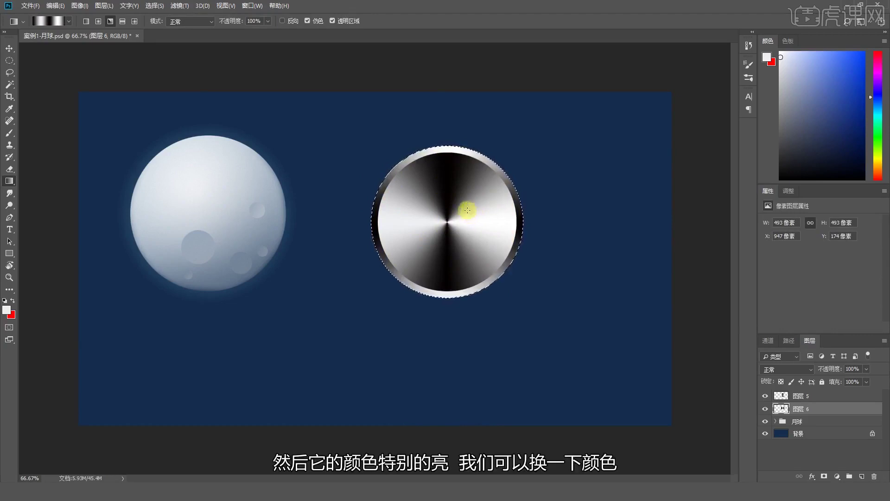
- Edit the current gradient and set its middle black stop at 50% to dark grey #262626
left_click(50, 21)
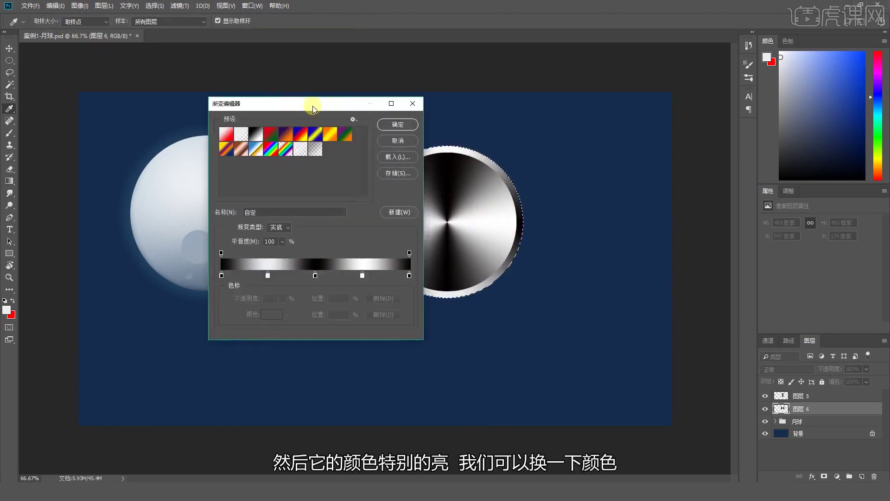
left_click_drag(313, 106, 575, 110)
left_click(577, 280)
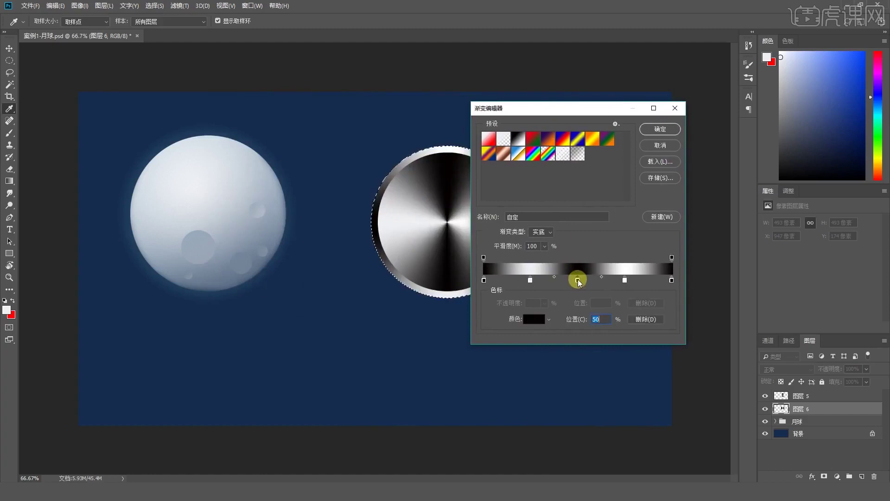
double_click(578, 280)
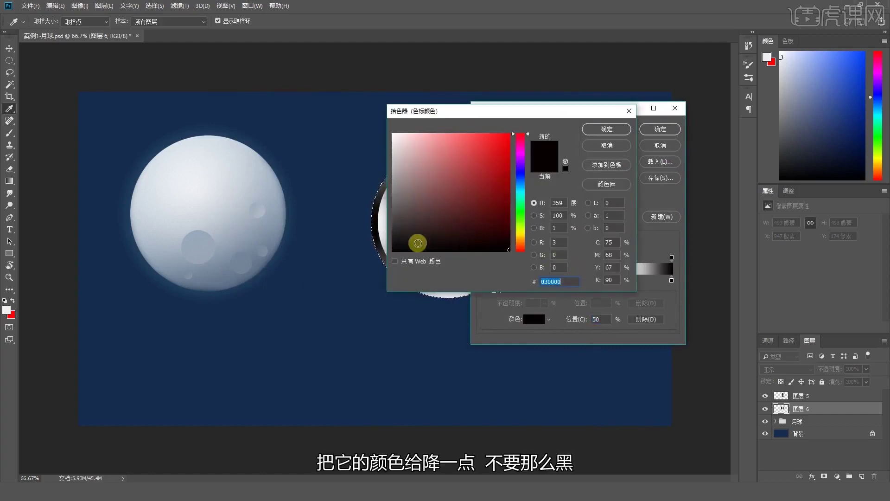
left_click(391, 212)
left_click(407, 205)
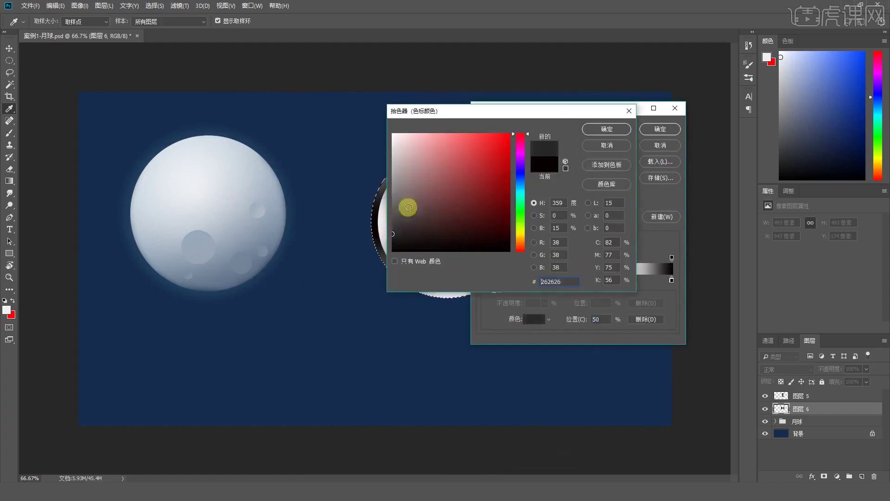
left_click(596, 128)
- Set the gradient's 25% stop to grey #a8a8a8 and replace the other white stop with a copy of it at 75%
double_click(530, 280)
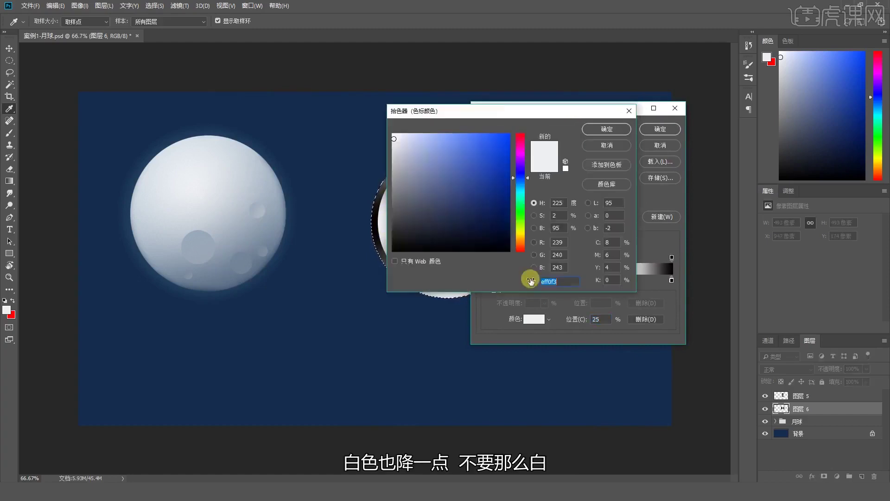
left_click_drag(396, 157, 389, 172)
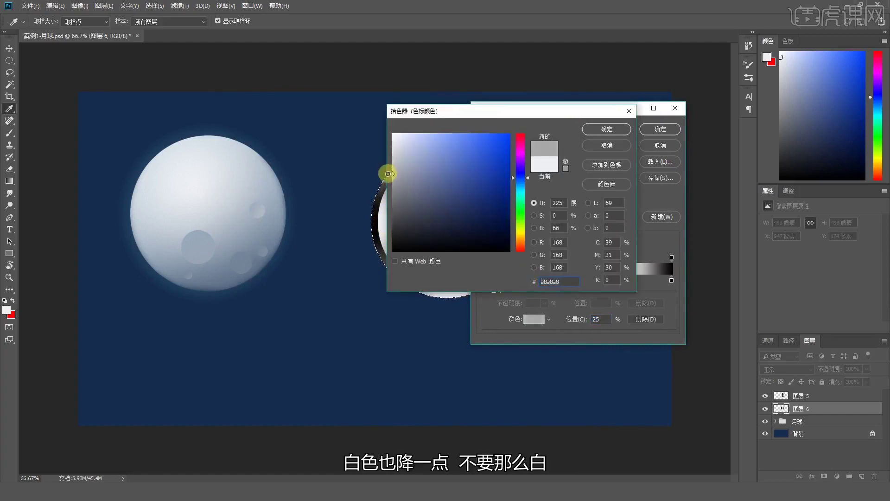
left_click(593, 128)
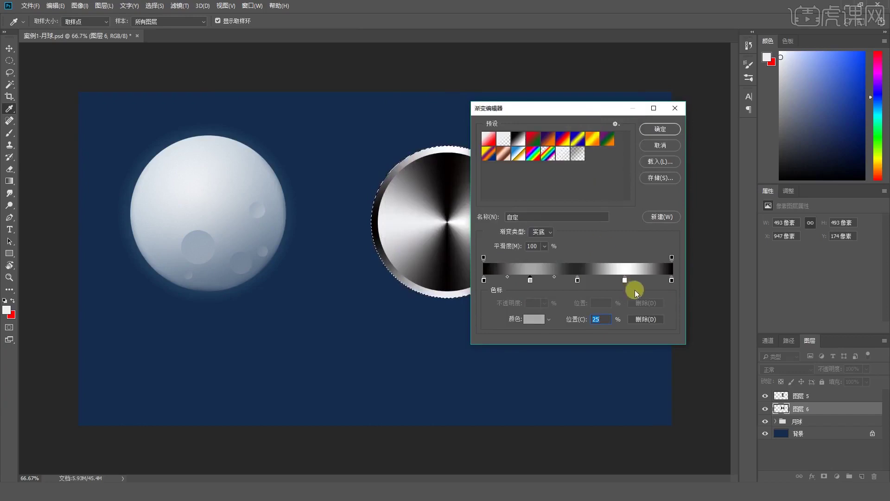
left_click_drag(626, 281, 668, 223)
left_click_drag(532, 279, 596, 281, "alt")
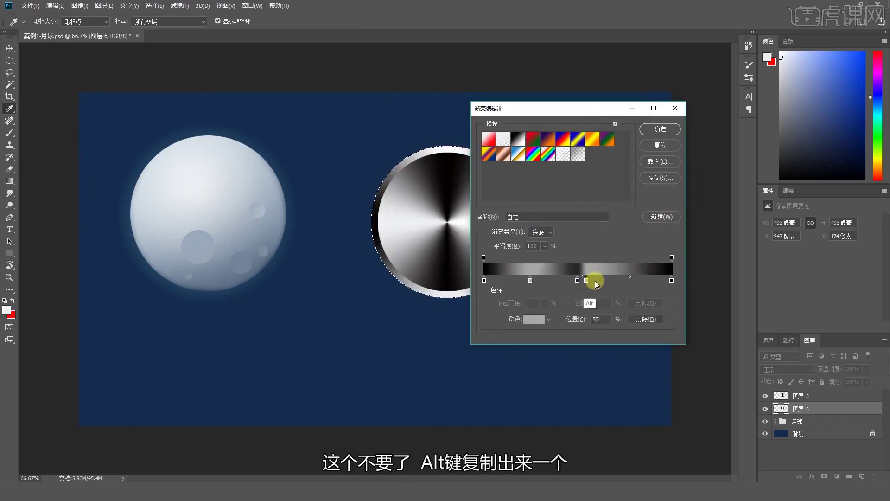
double_click(601, 319)
type("75")
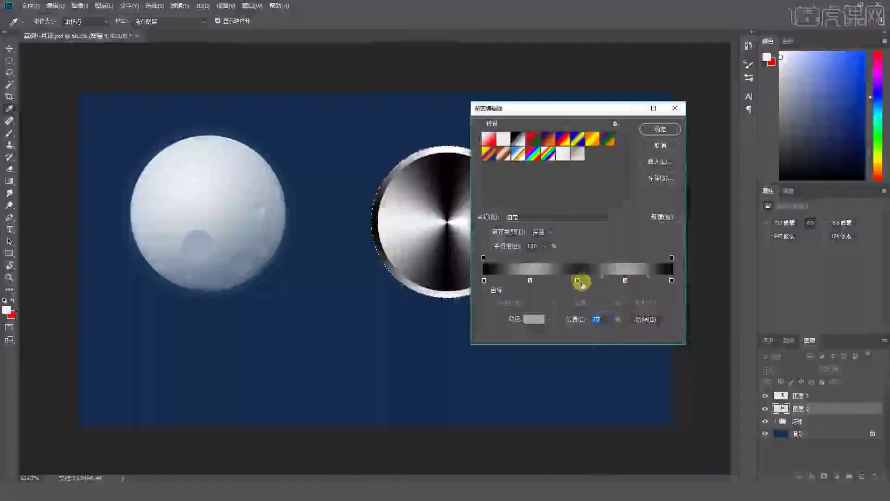
- Replace the black stops at both ends of the gradient with copies of the middle dark grey stop, at 0% and 100%
left_click_drag(671, 280, 687, 244)
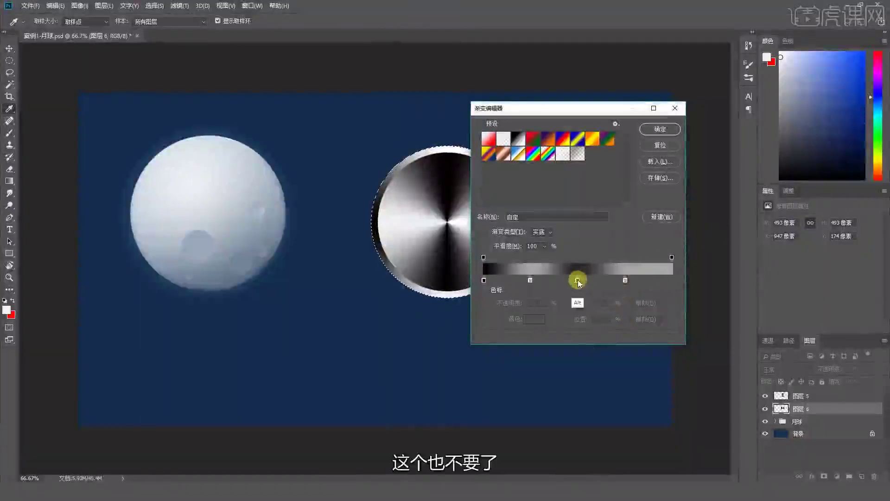
left_click_drag(578, 280, 675, 280, "alt")
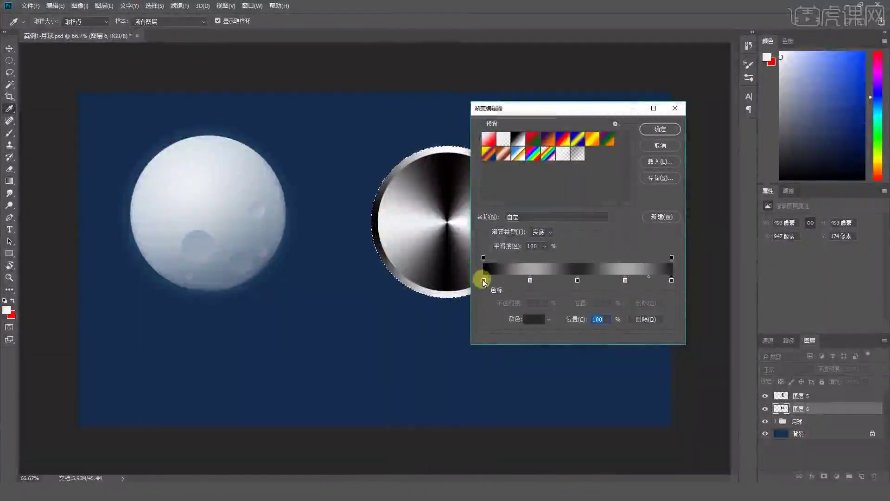
mouse_move(484, 280)
left_mouse_down()
mouse_move(574, 278)
mouse_move(478, 278)
left_mouse_up()
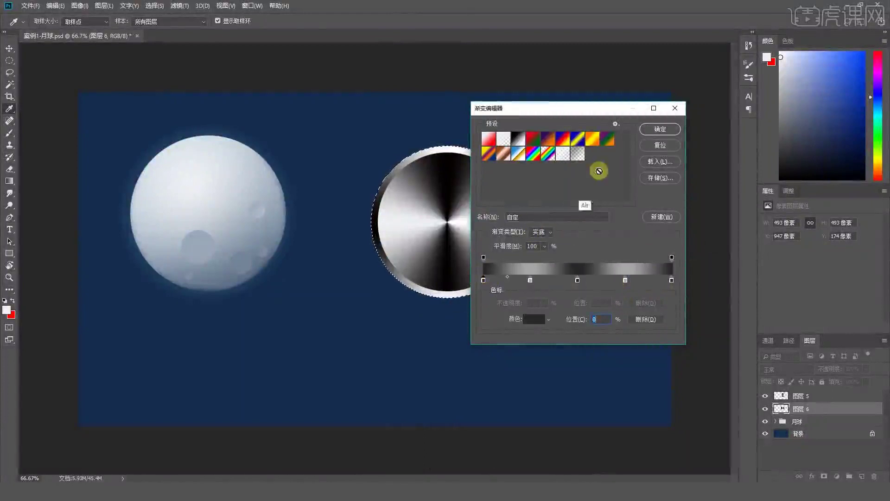
- Accept the grey gradient, refill the enlarged circle on 图层 6 from its centre as an angle gradient, and deselect
left_click(654, 130)
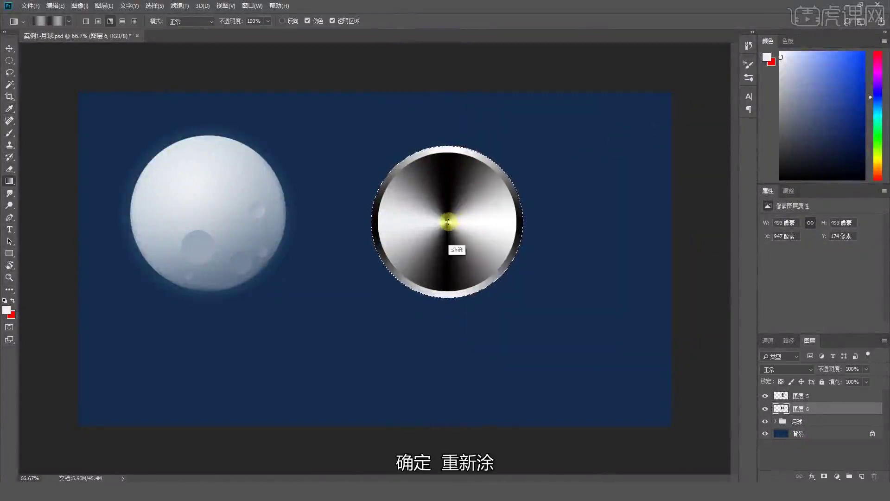
left_click_drag(447, 222, 506, 231, "shift")
key("ctrl+d")
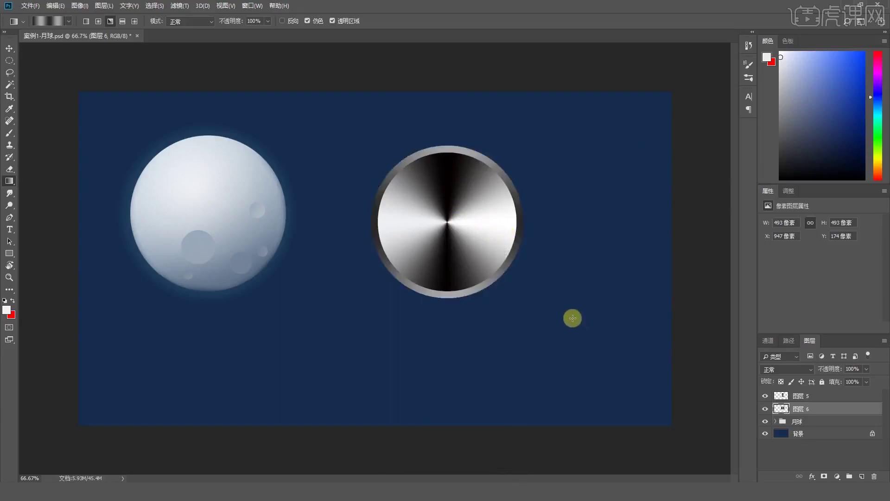
- Create a new layer above 图层 5, clip it to that layer, and switch to the Brush tool
key("v")
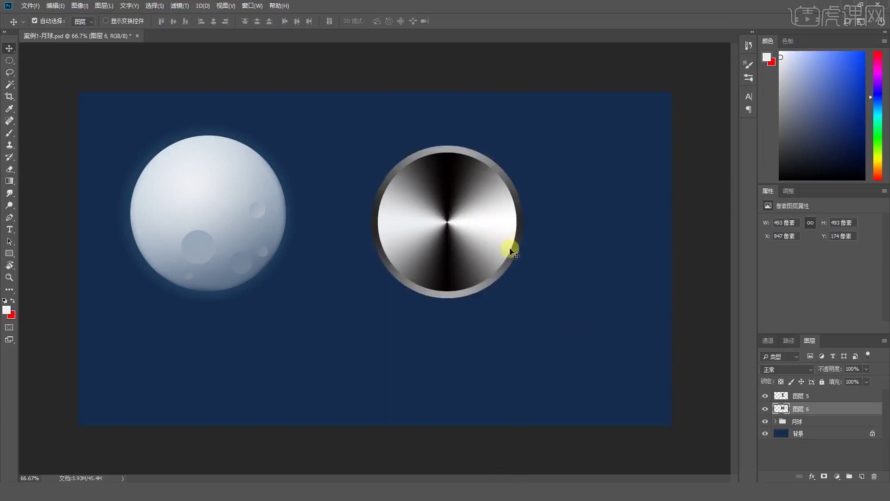
left_click(481, 245)
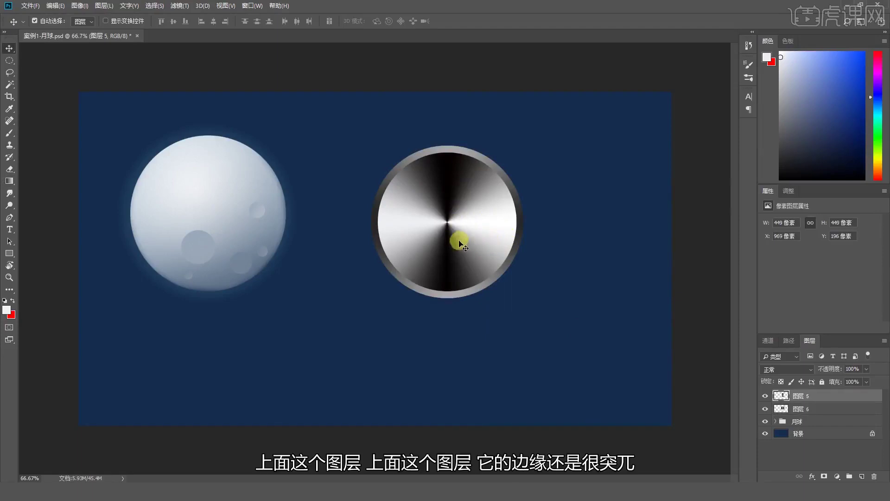
left_click(765, 396)
left_click(764, 395)
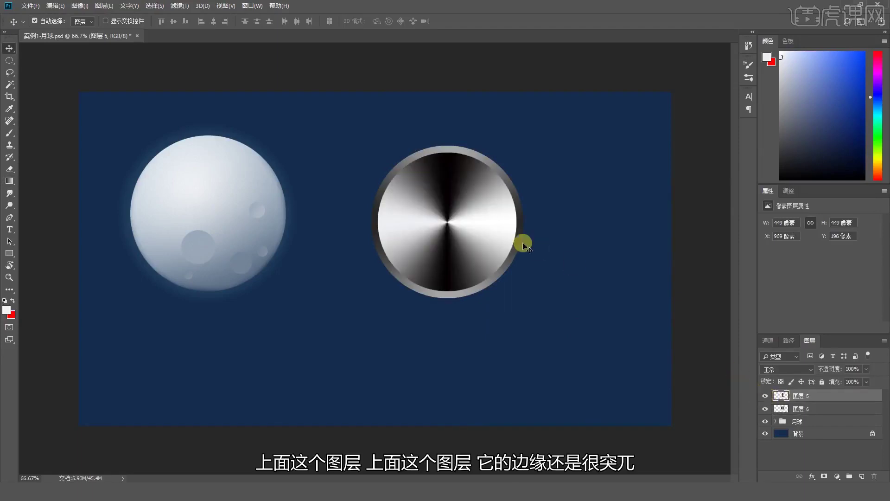
left_click(862, 476)
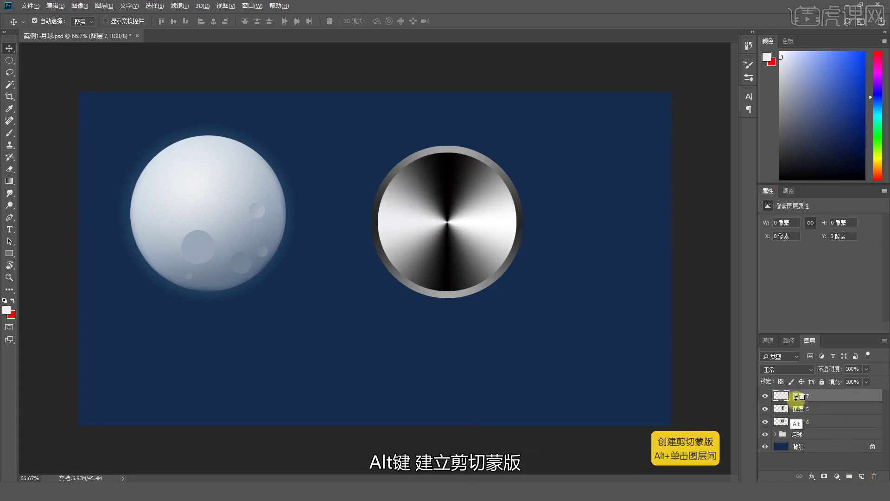
left_click(796, 401, "alt")
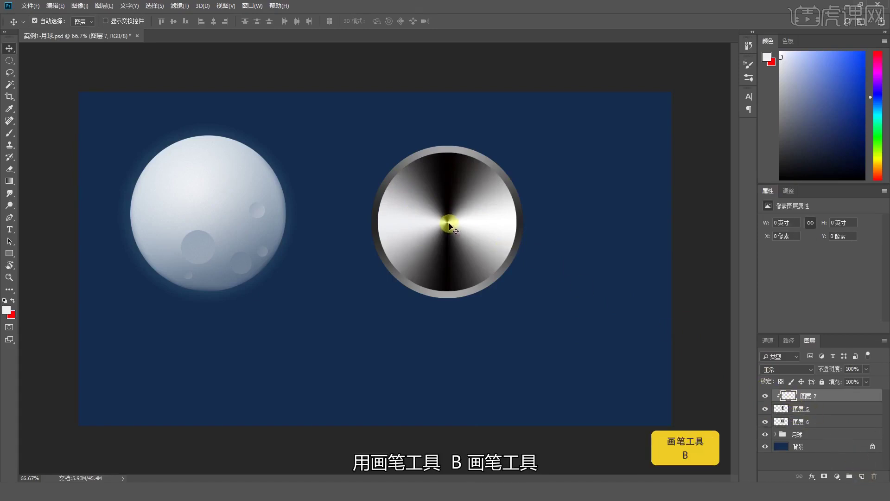
key("b")
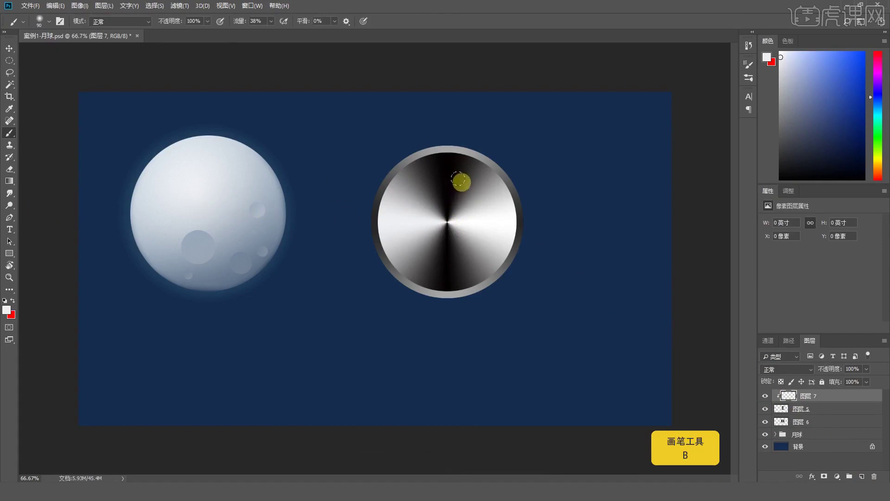
- Sample the cone's black as the foreground colour for the soft brush
key("alt")
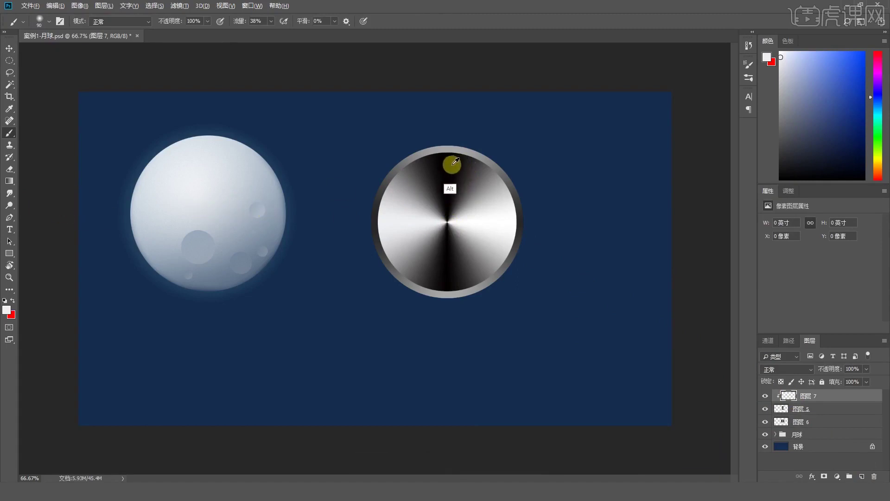
left_click(455, 161, "alt")
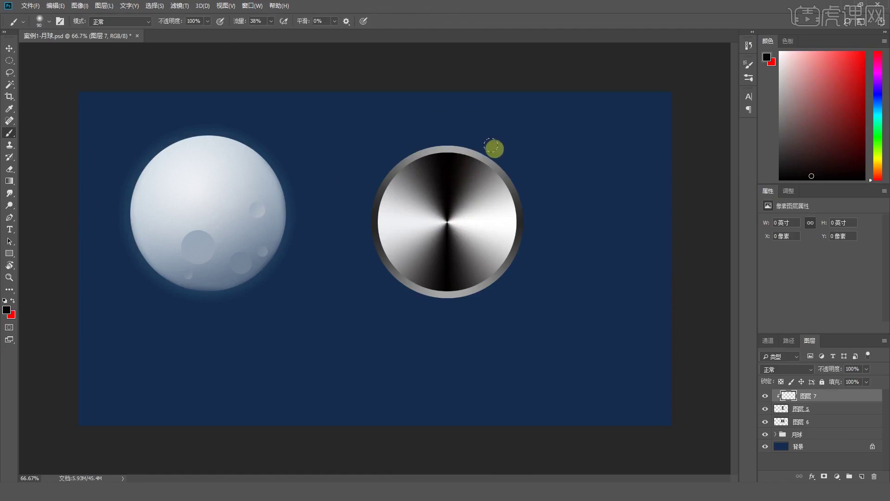
right_click(477, 164)
left_click(501, 127)
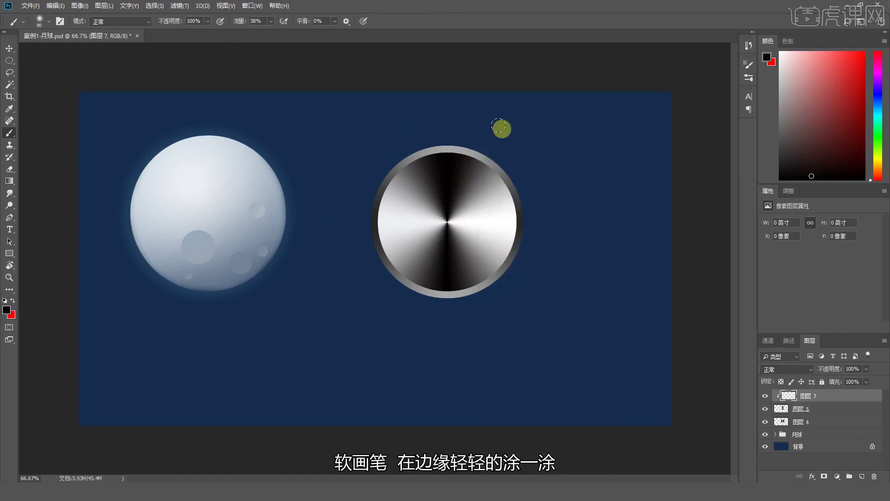
- Try brushing soft black shading around the circle's edge on 图层 7, and clear the whole layer and deselect
mouse_move(483, 141)
left_mouse_down()
mouse_move(525, 201)
mouse_move(515, 268)
mouse_move(501, 157)
left_mouse_up()
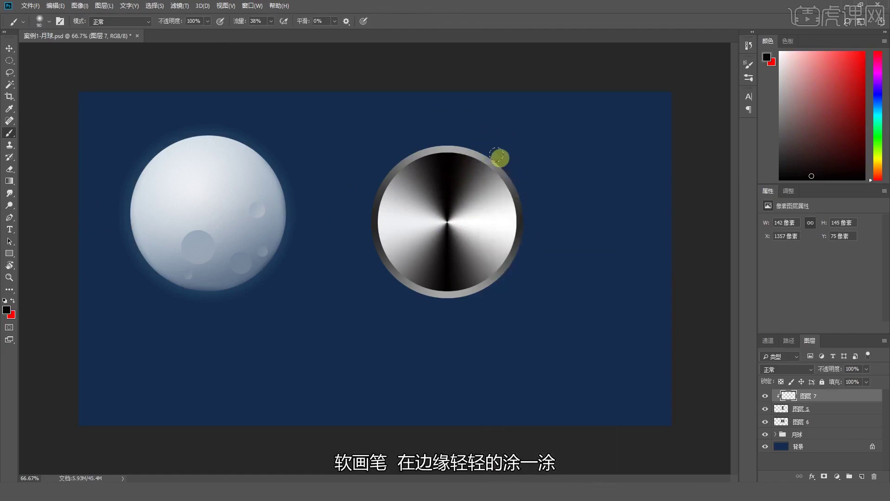
mouse_move(476, 325)
left_mouse_down()
mouse_move(373, 263)
mouse_move(406, 294)
mouse_move(383, 280)
mouse_move(445, 303)
mouse_move(505, 271)
mouse_move(525, 205)
mouse_move(432, 207)
mouse_move(399, 147)
mouse_move(368, 196)
mouse_move(377, 275)
mouse_move(379, 170)
mouse_move(364, 201)
mouse_move(378, 276)
mouse_move(431, 320)
mouse_move(375, 254)
mouse_move(365, 228)
mouse_move(362, 211)
mouse_move(376, 261)
mouse_move(435, 310)
left_mouse_up()
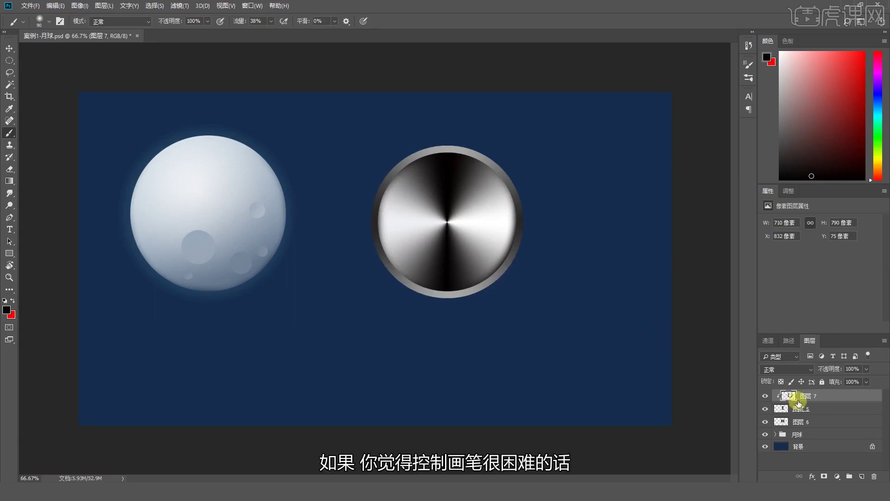
key("ctrl+a")
key("Delete")
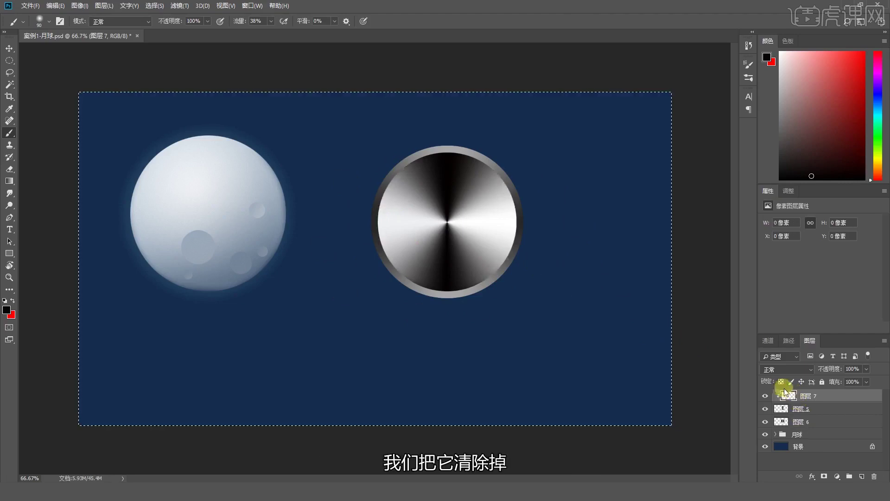
key("ctrl+d")
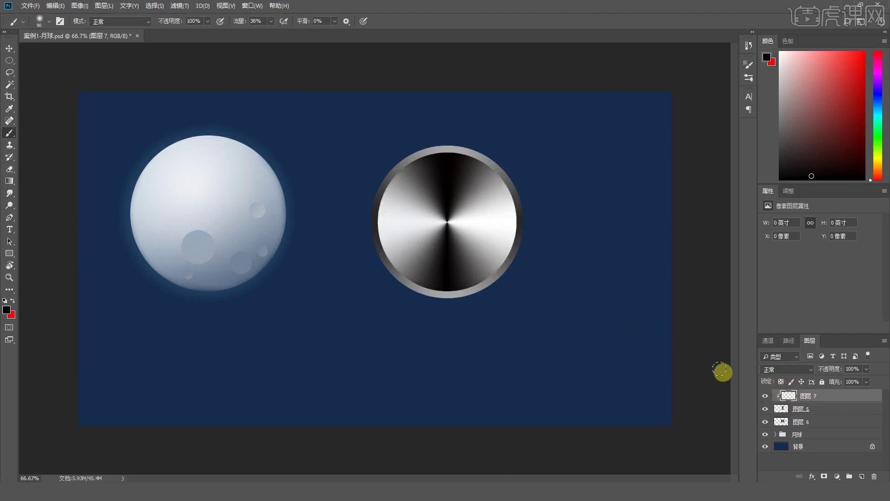
- Load the 图层 5 circle as a selection and choose the foreground-to-transparent preset (前景色到透明渐变) for the Gradient tool
left_click(779, 413, "ctrl")
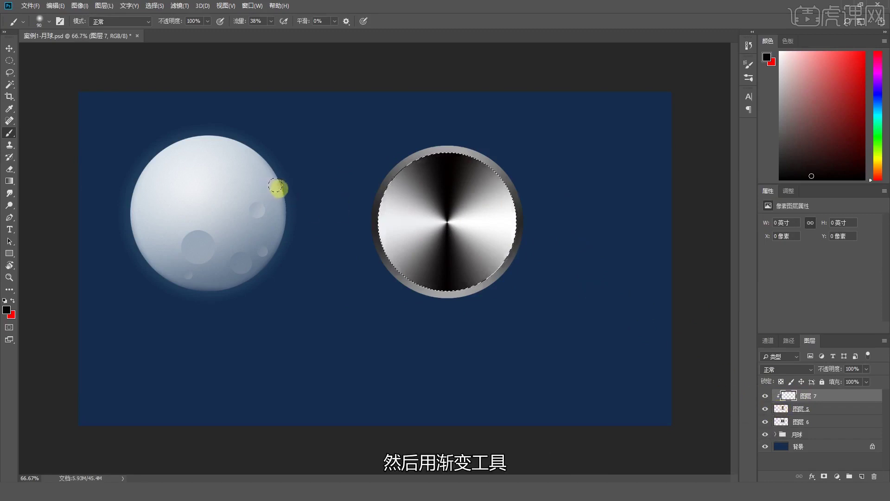
key("g")
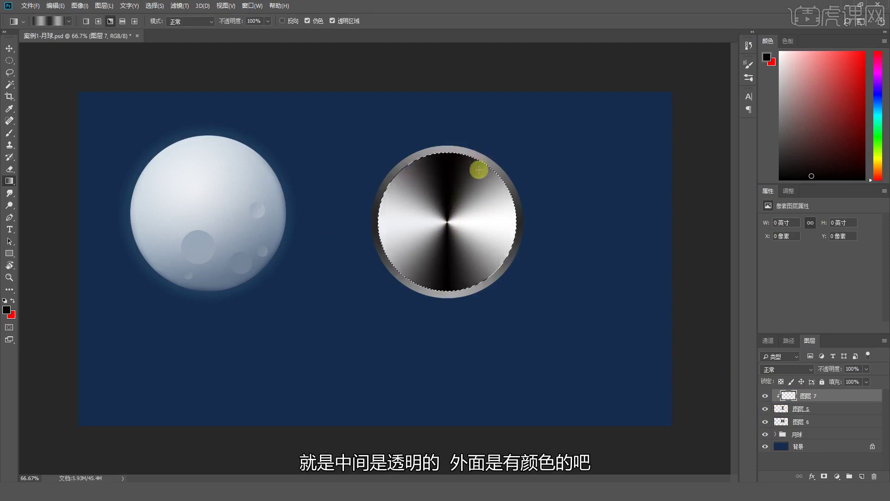
left_click(49, 20)
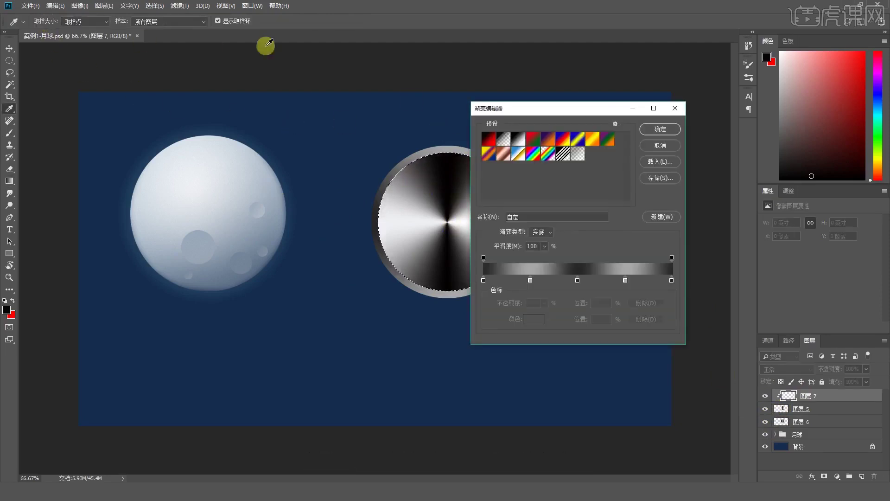
left_click(508, 140)
left_click_drag(516, 103, 570, 100)
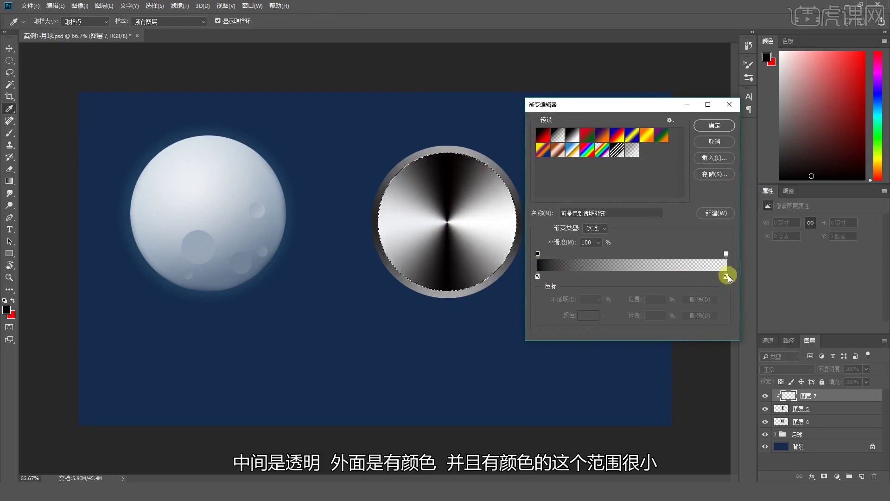
- Try an angle gradient fill from the circle's centre with the end colour stop at 21%, and undo the fill
left_click_drag(726, 276, 576, 276)
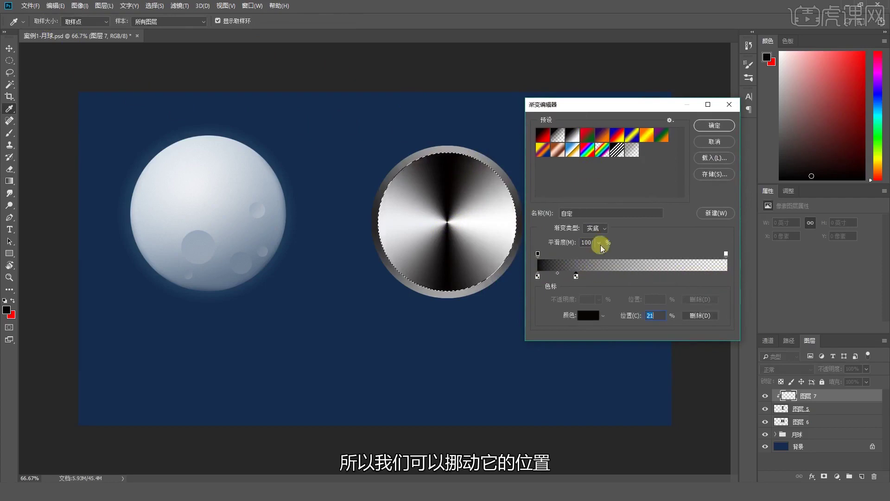
left_click(714, 126)
left_click_drag(449, 223, 456, 256)
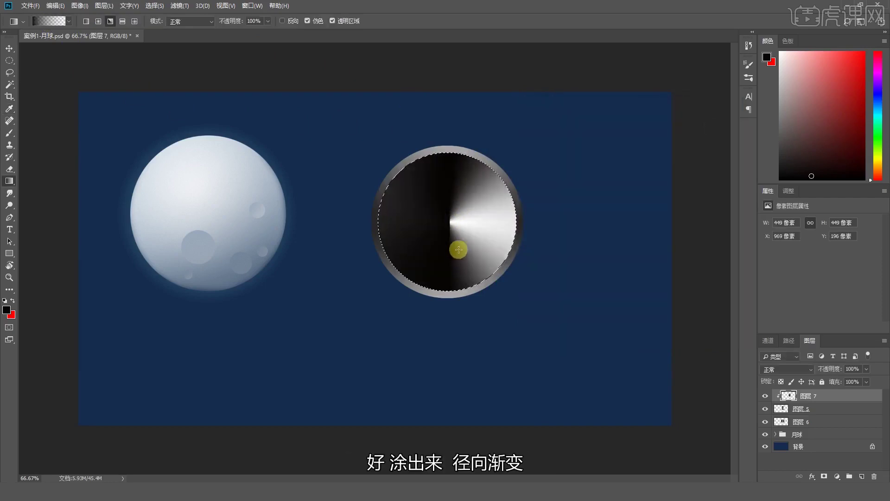
key("ctrl+z")
- Switch the gradient to radial with Reverse (反向) enabled and try it on the selected circle, undoing the test fills
left_click(98, 21)
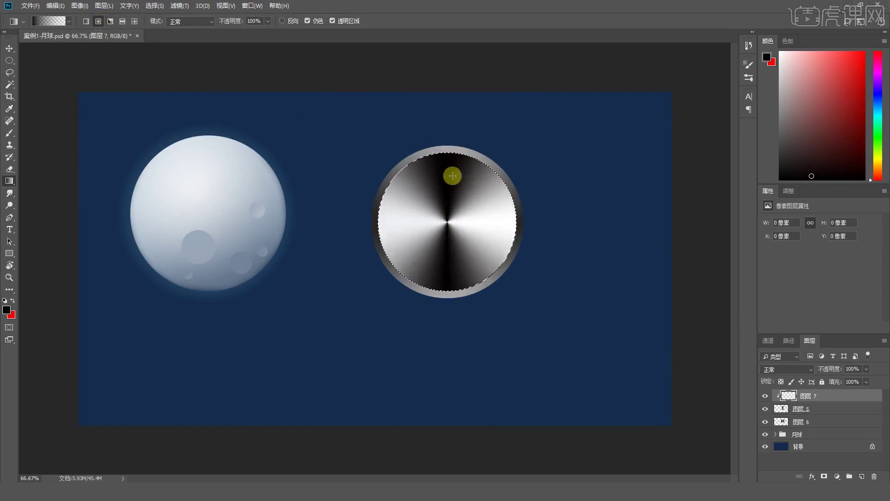
left_click_drag(452, 176, 443, 264)
mouse_move(447, 224)
left_mouse_down()
mouse_move(453, 238)
mouse_move(473, 193)
mouse_move(486, 213)
left_mouse_up()
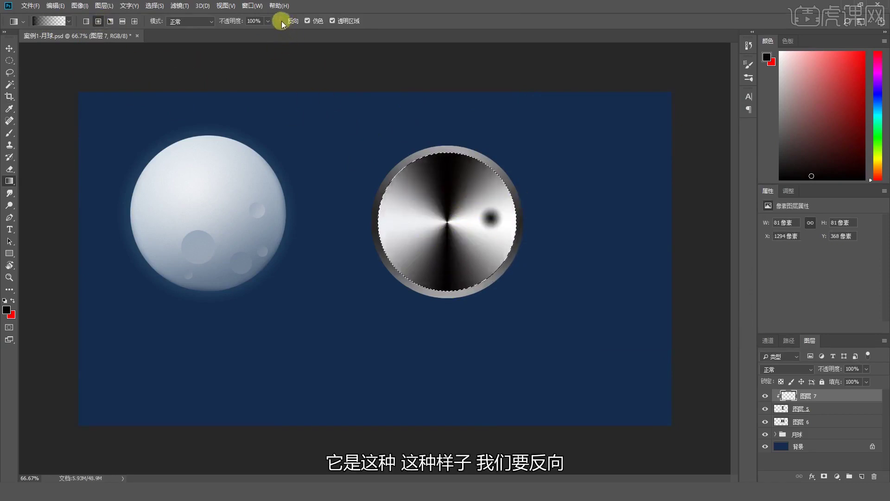
key("ctrl+z")
key("ctrl+z")
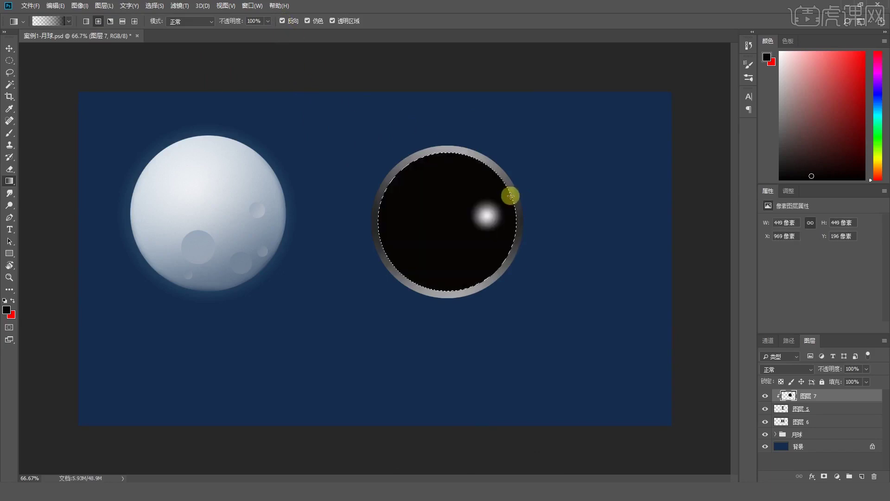
key("ctrl+shift+z")
left_click_drag(448, 221, 523, 213)
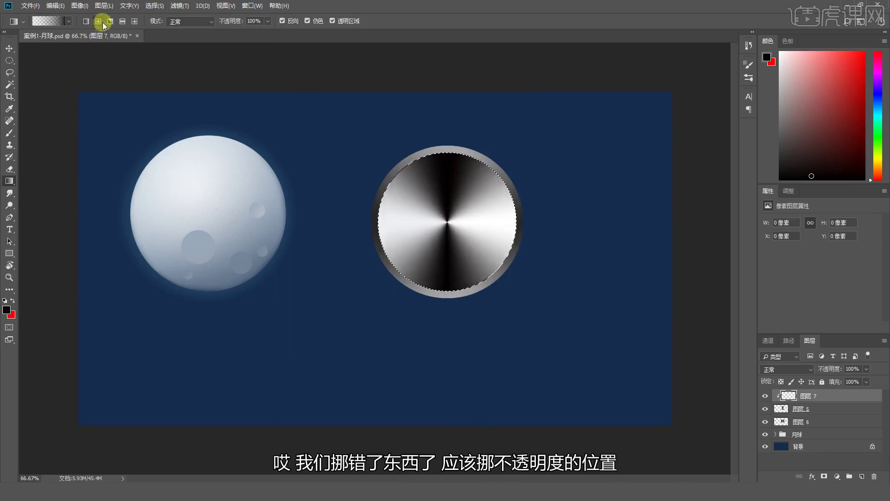
- Return the black colour stop to the gradient's far end, move the 0% opacity stop to position 7%, and accept the gradient
left_click(49, 21)
left_click_drag(538, 276, 665, 278)
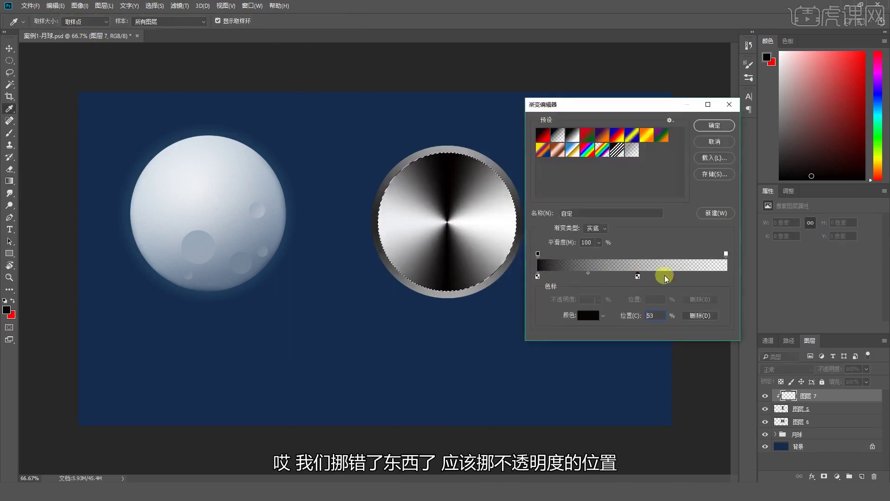
left_click_drag(724, 257, 655, 257)
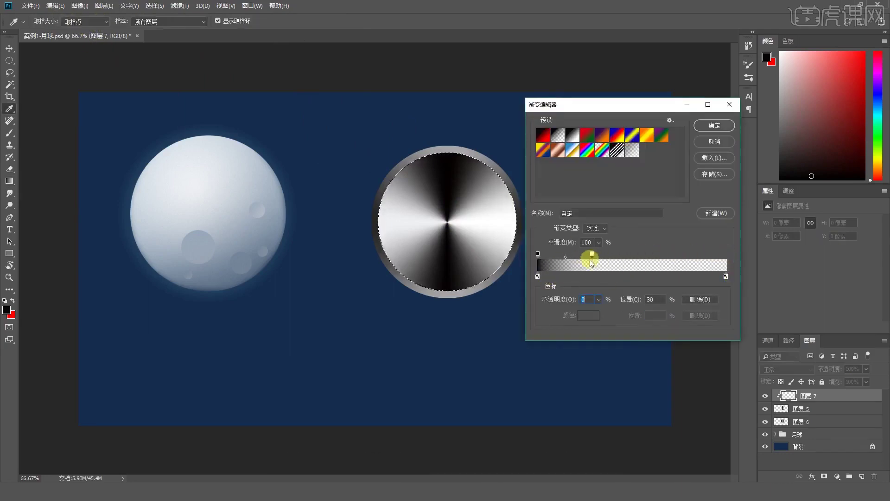
left_click_drag(591, 263, 559, 258)
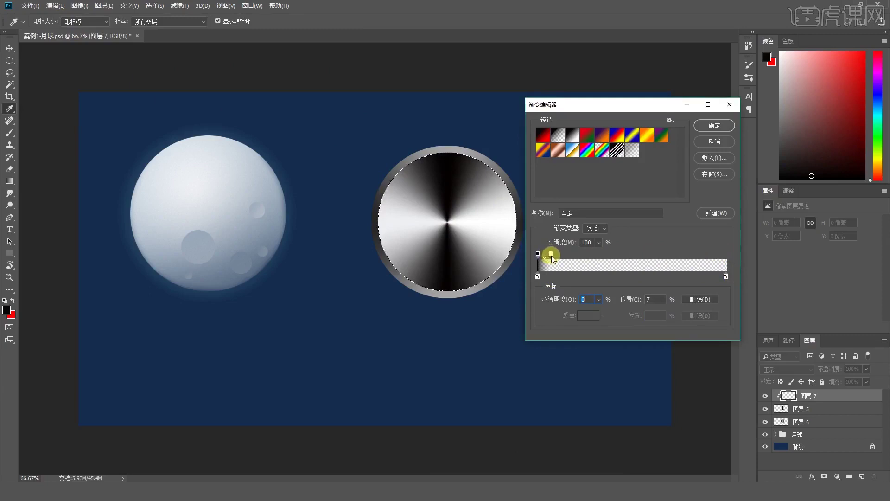
left_click(704, 124)
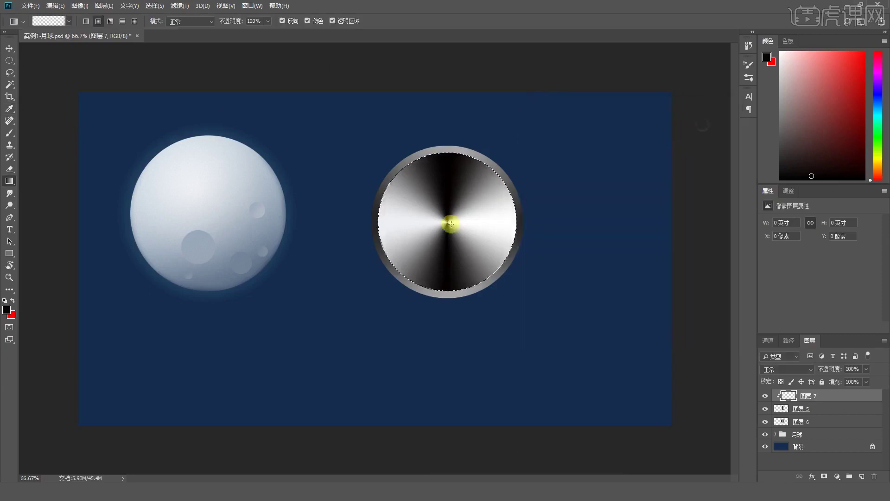
- Try reversed radial fills outward from the circle's centre on 图层 7 to shade its edge in black
left_click_drag(448, 221, 510, 231)
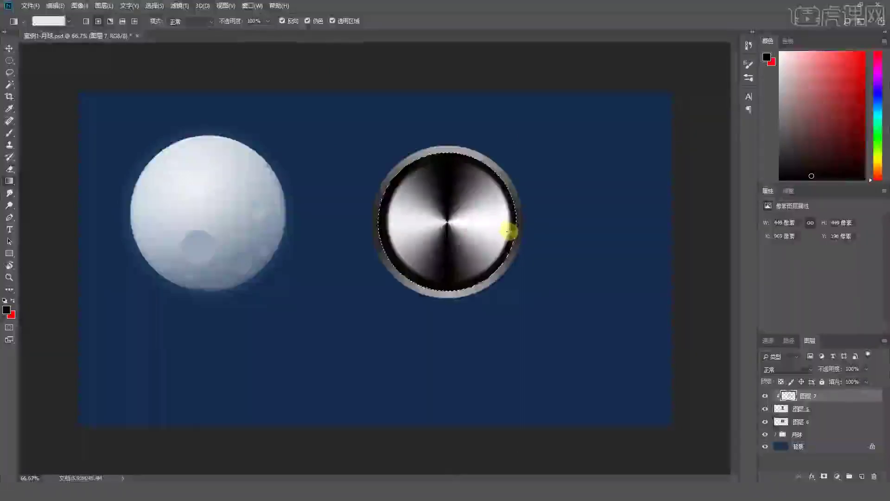
left_click(454, 222, "shift")
left_click_drag(447, 224, 506, 234)
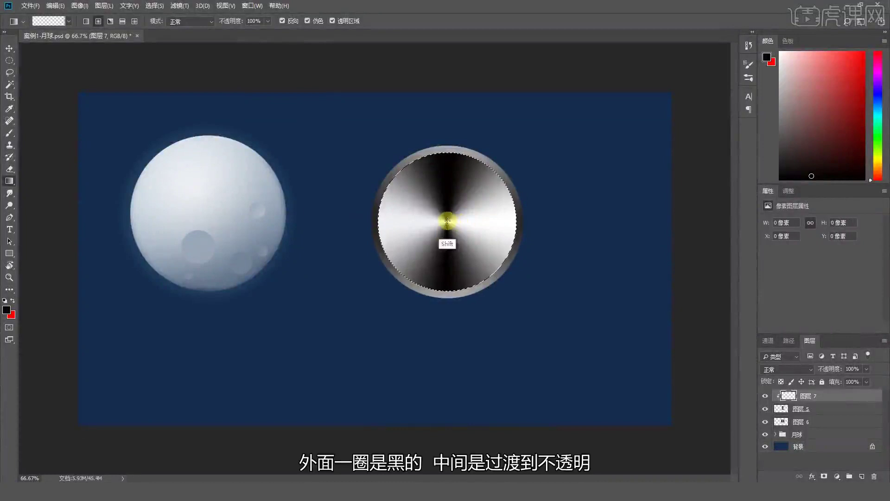
left_click_drag(446, 222, 495, 232)
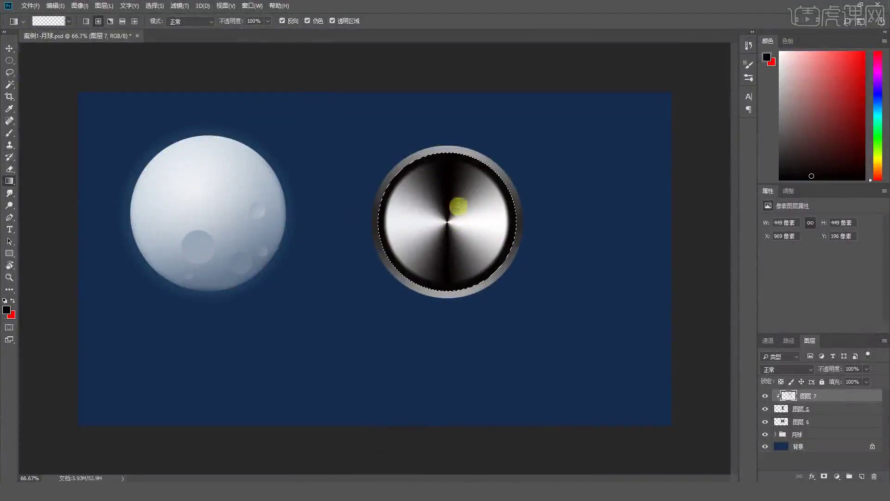
- Lower the gradient's first opacity stop to 53%, accept it, and refill the circle on 图层 7 radially from its centre
left_click(55, 21)
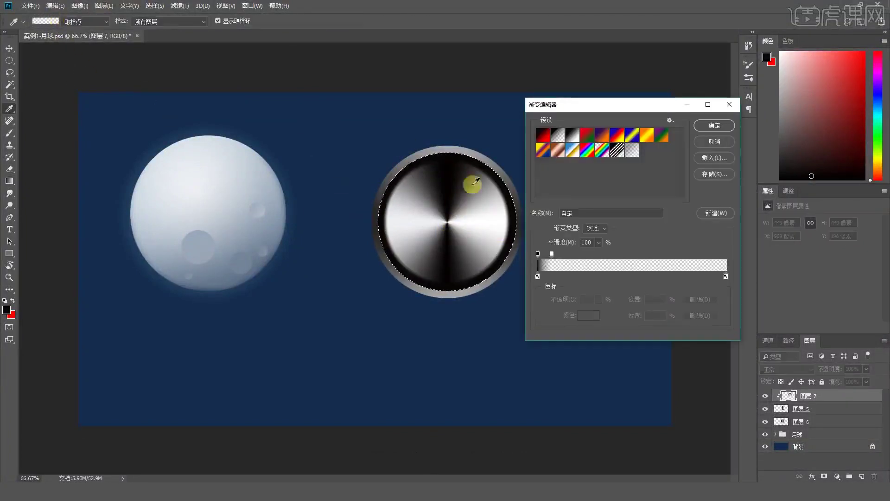
left_click(538, 253)
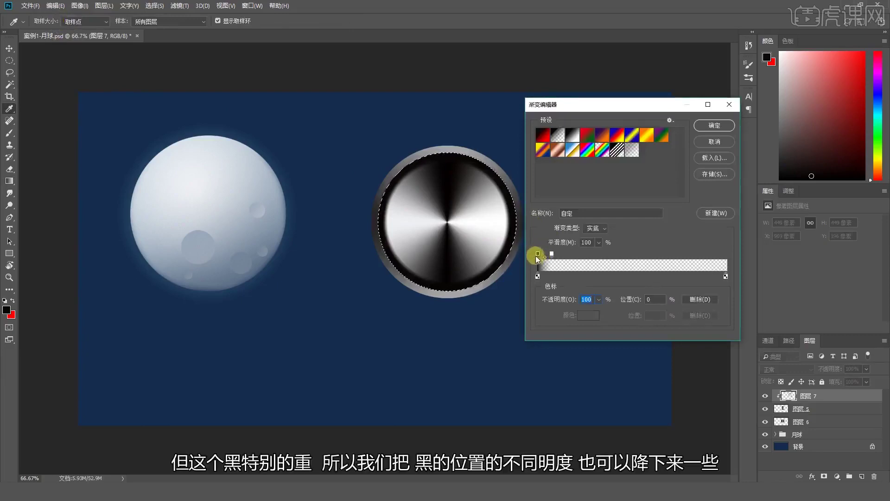
left_click(599, 299)
left_click_drag(597, 309, 579, 310)
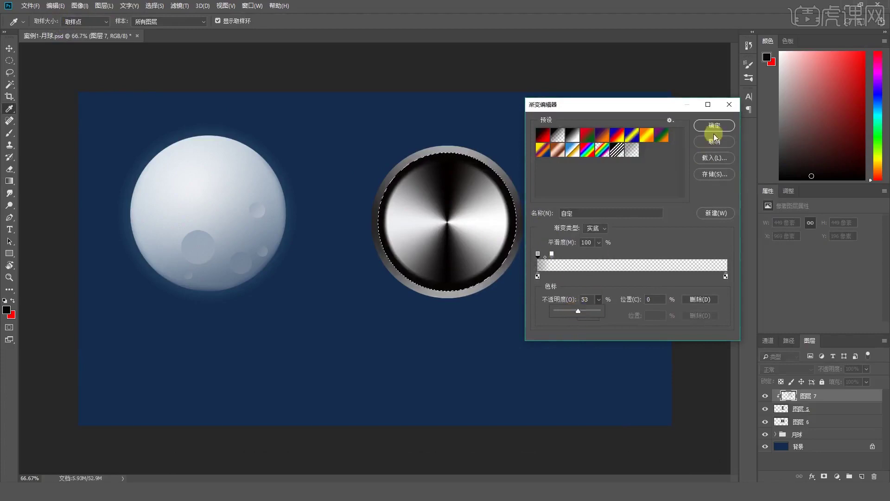
left_click(713, 132)
left_click_drag(448, 221, 510, 224)
left_click_drag(446, 222, 502, 222)
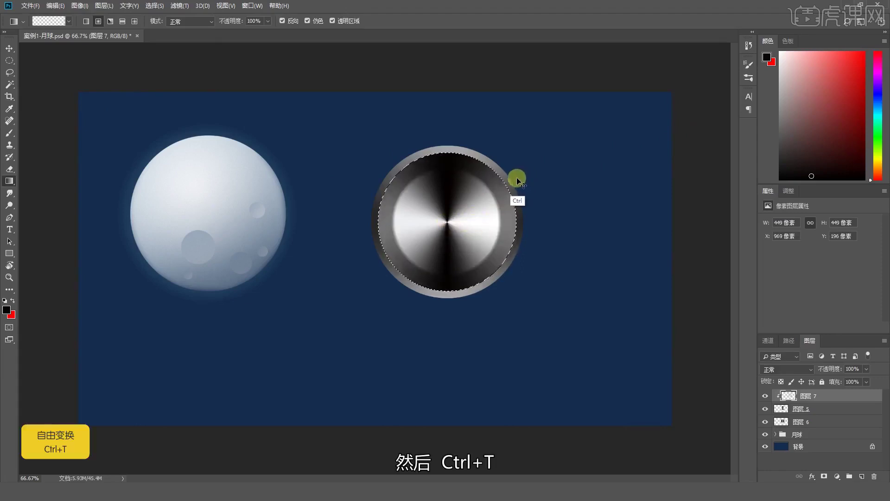
- Scale the ring shading on 图层 7 proportionally about its centre to 124.05% and apply the transform
key("ctrl+t")
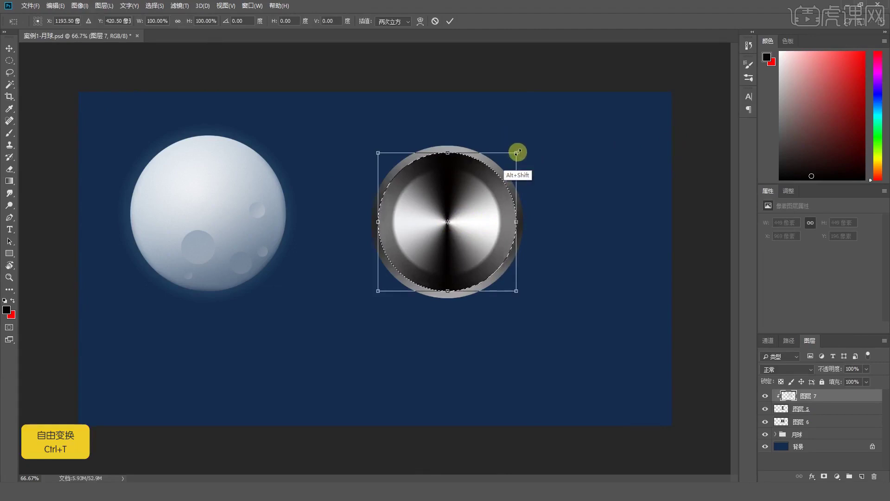
left_click_drag(518, 150, 537, 139)
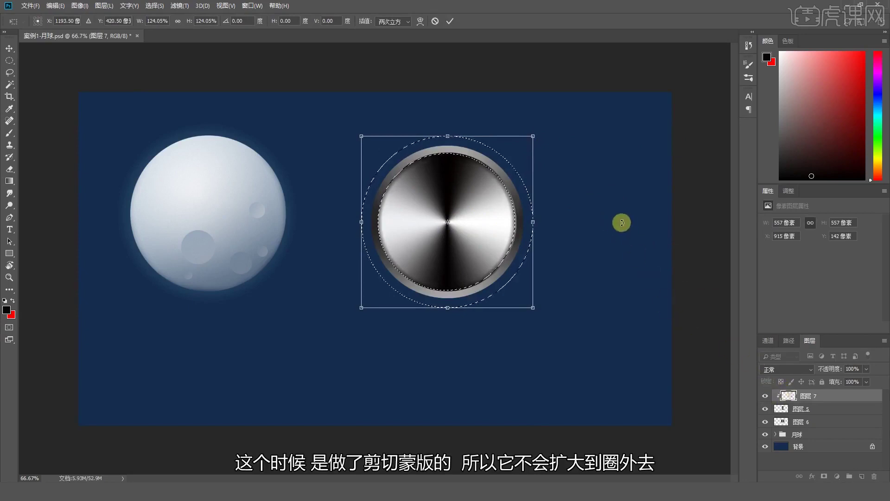
key("Return")
- Add a layer mask to 图层 7 and paint it with a soft black brush enlarged to 250 over the overly dark top and bottom
key("g")
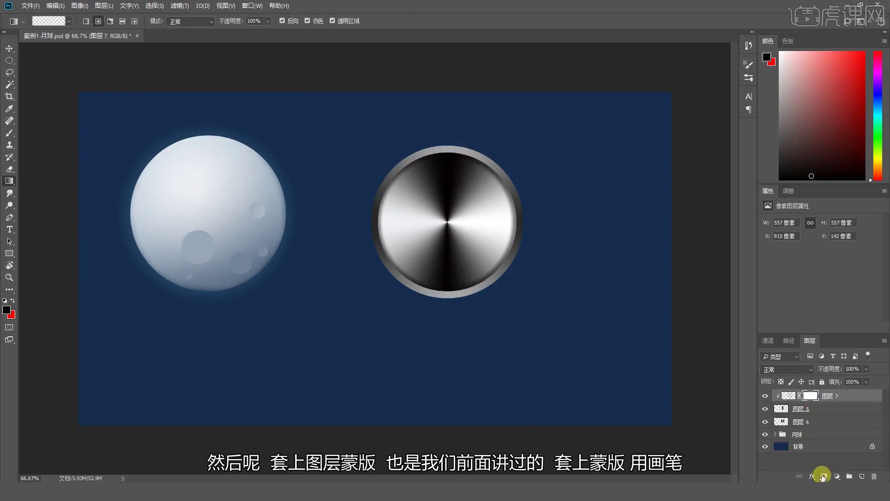
key("b")
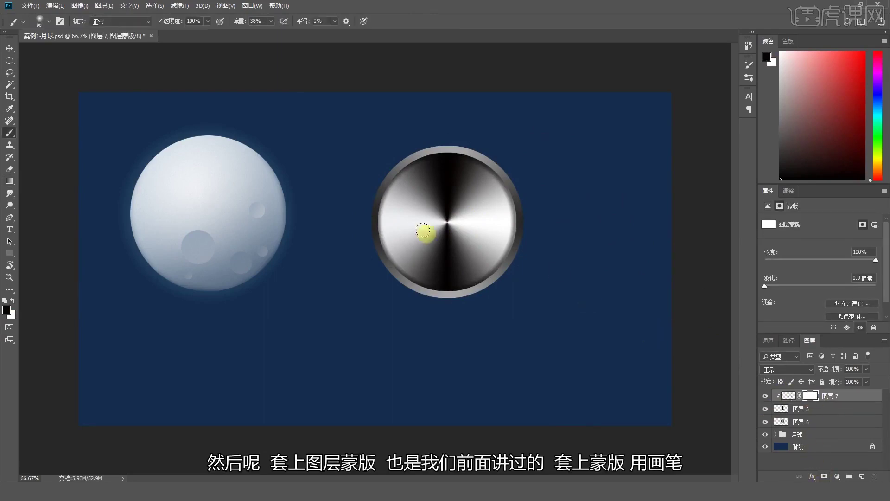
key("bracketright")
key("bracketright")
key("bracketright")
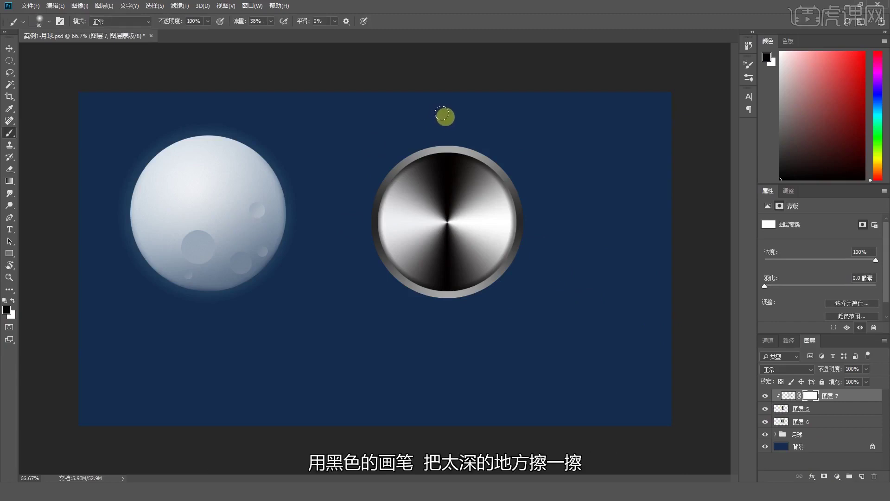
key("bracketright")
key("bracketright")
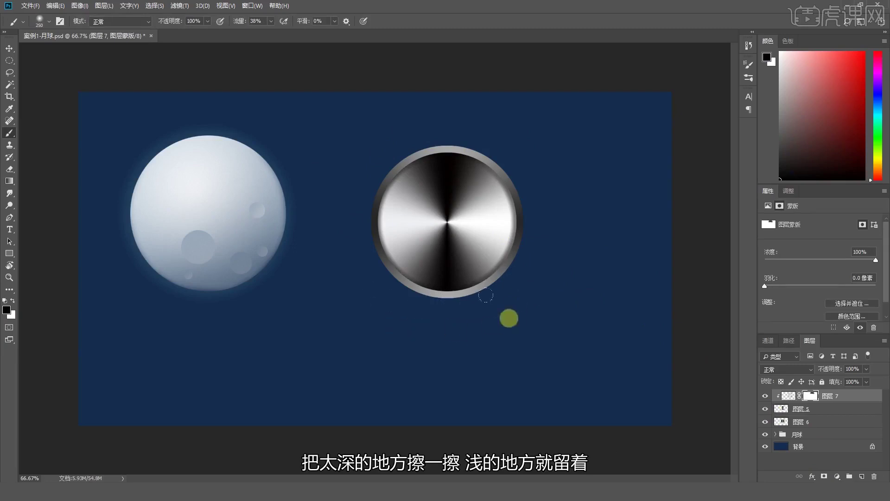
- Enlarge the edge shading on 图层 7 slightly to about 573 px square with Free Transform and apply it
left_click(793, 398)
key("ctrl+t")
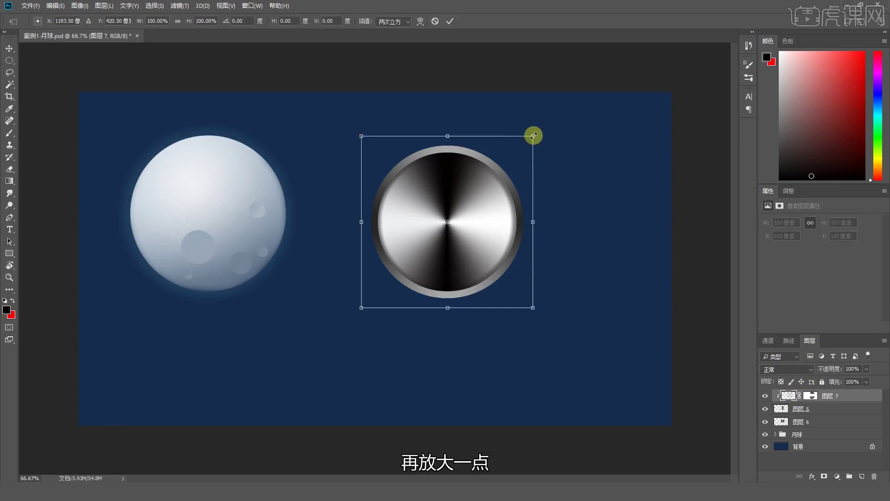
mouse_move(534, 136)
left_mouse_down()
mouse_move(536, 128)
mouse_move(538, 140)
left_mouse_up()
key("Return")
key("b")
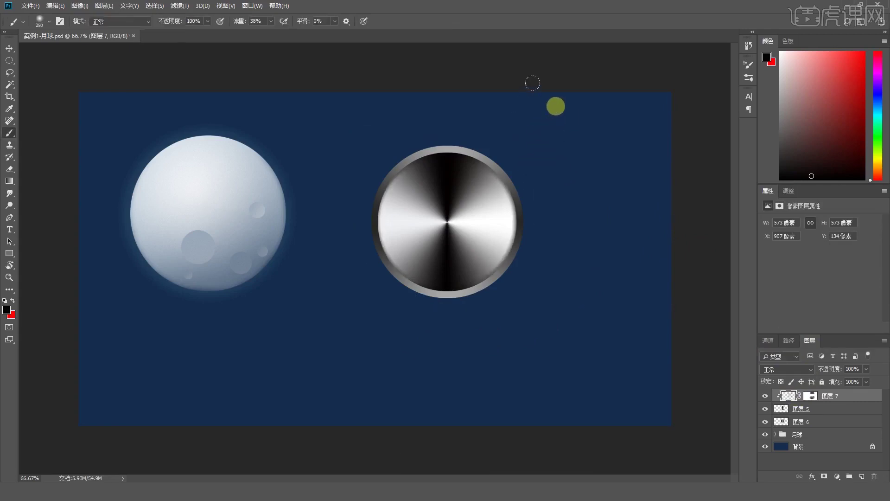
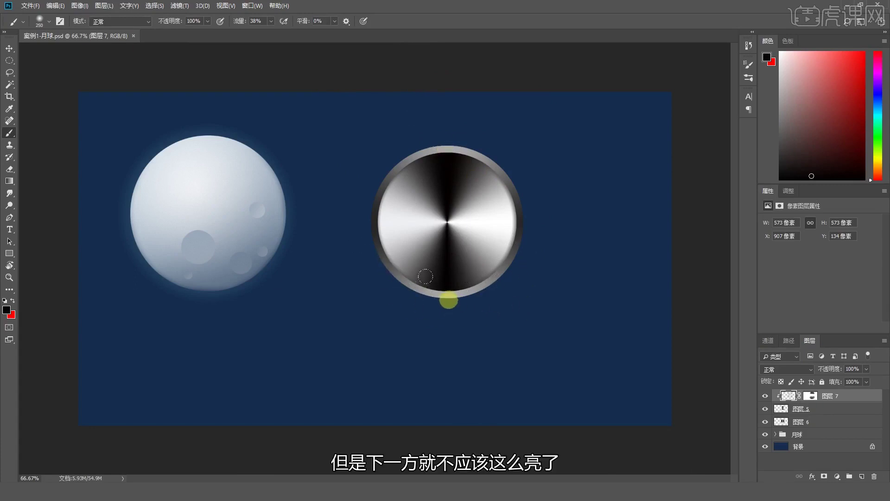
- Add a layer clipped to 图层 6 and define a black-to-transparent gradient starting at 100% opacity and spanning the full range
left_click(796, 422)
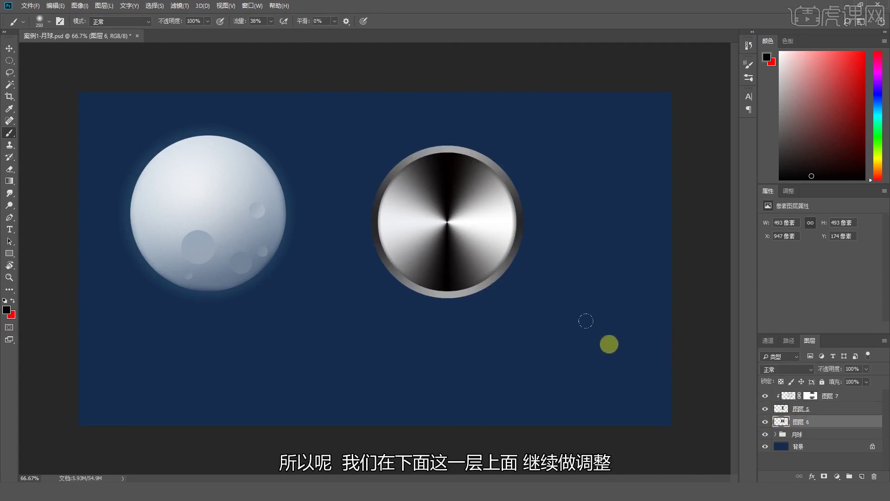
left_click(861, 476)
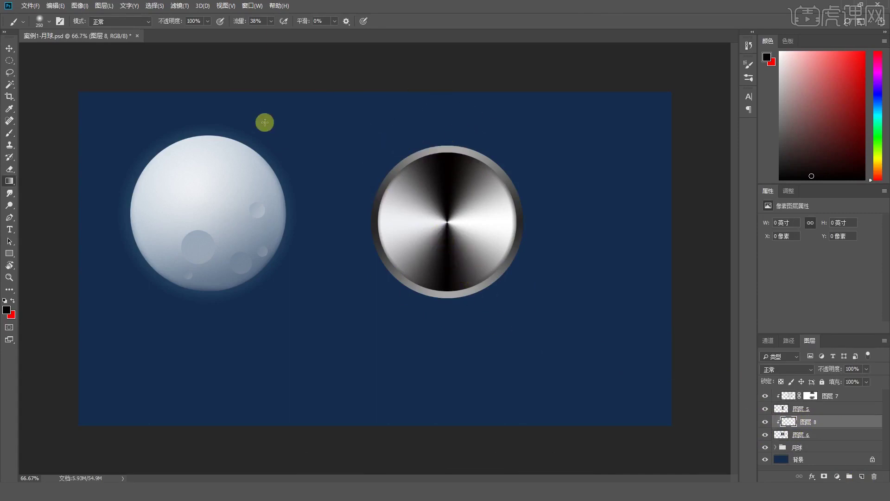
key("g")
left_click(44, 21)
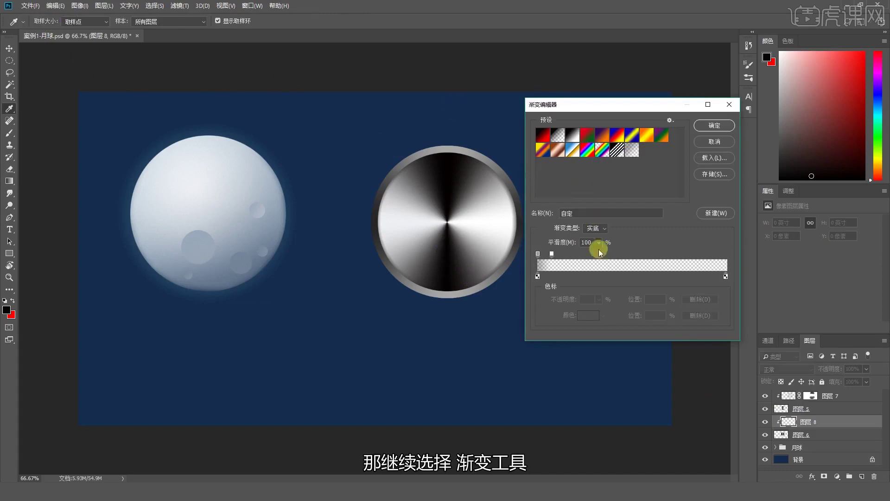
left_click_drag(555, 256, 737, 253)
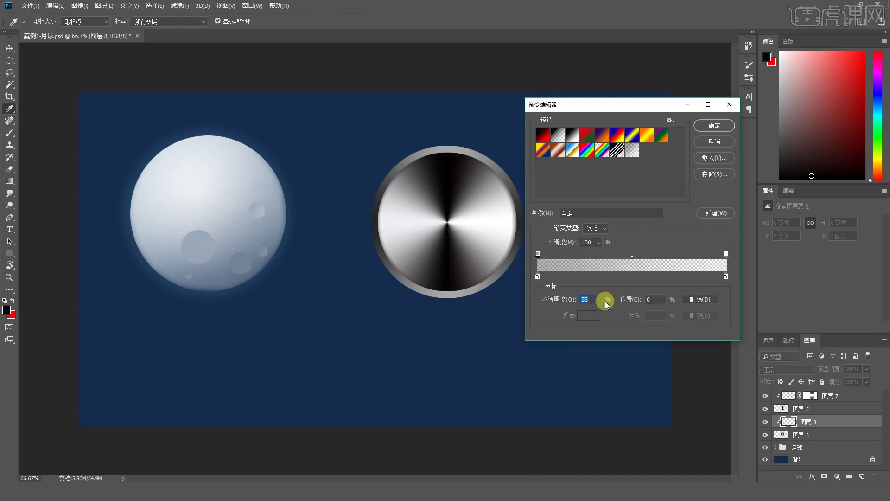
left_click_drag(598, 311, 637, 293)
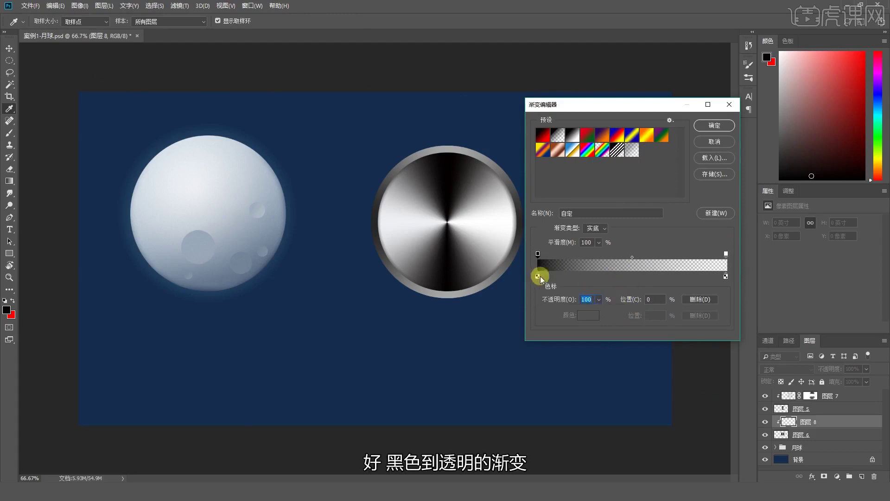
left_click(705, 124)
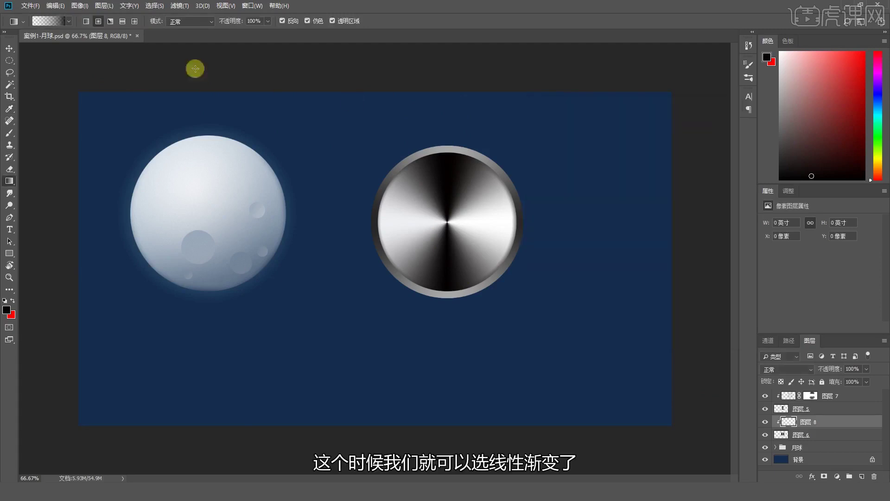
- Draw linear gradient fills on 图层 8 to darken the lower part of the metal button's outer ring
left_click_drag(216, 125, 215, 126)
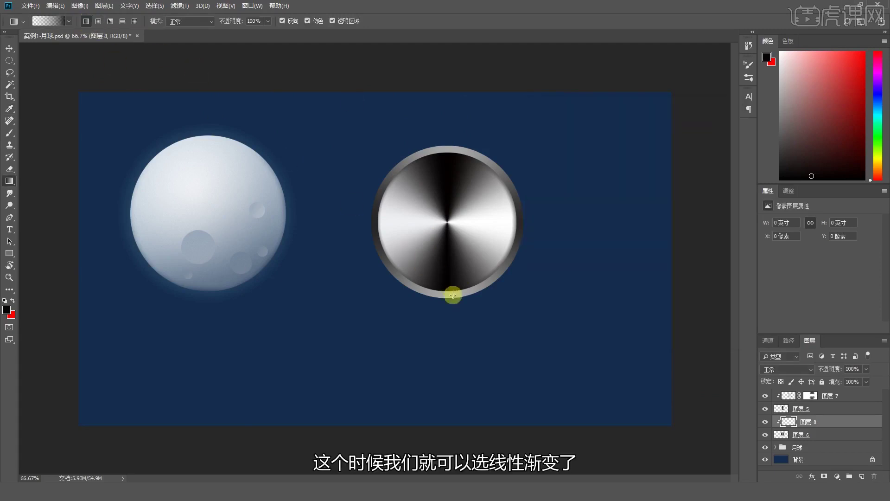
left_click_drag(453, 295, 451, 320)
mouse_move(441, 159)
left_mouse_down()
mouse_move(451, 284)
mouse_move(458, 274)
left_mouse_up()
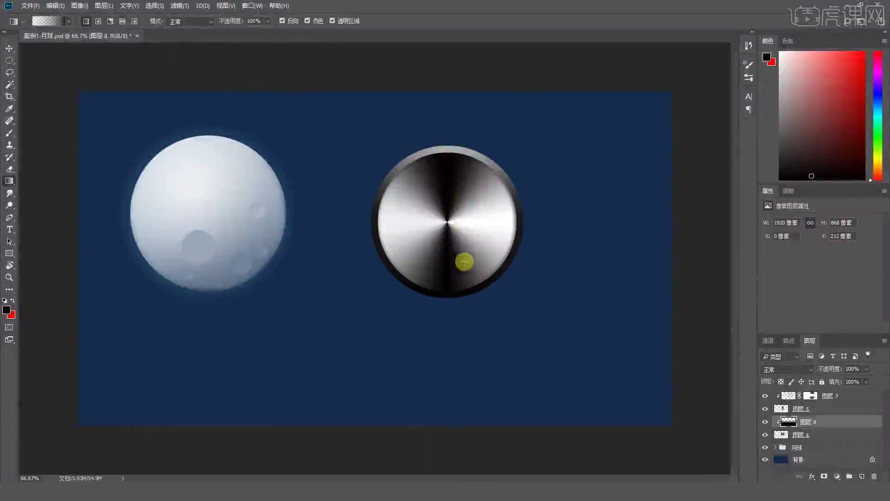
- Set 图层 8's blend mode to 正片叠底 and lower its opacity to 47%
left_click(805, 370)
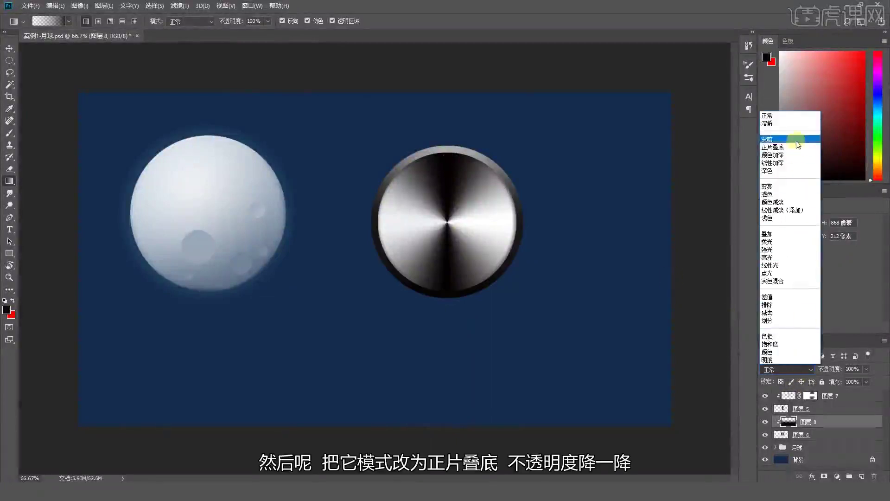
left_click(792, 146)
left_click(865, 368)
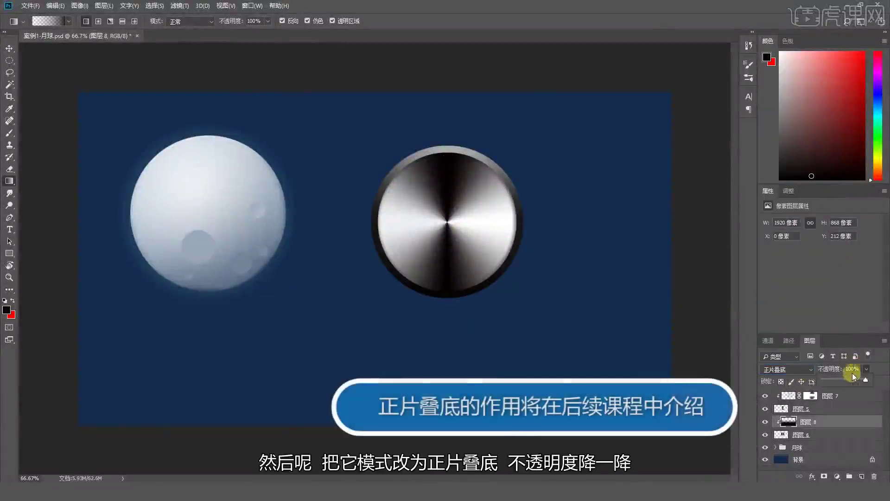
left_click_drag(847, 379, 843, 379)
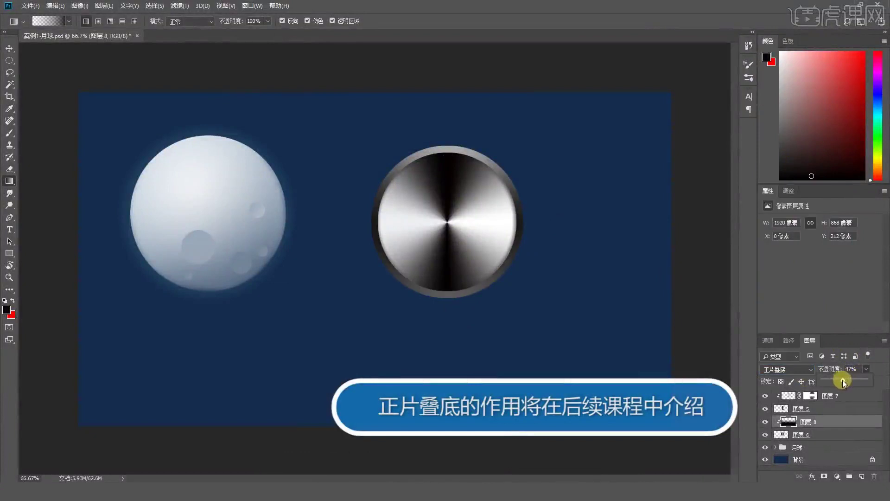
left_click(785, 423)
left_click_drag(785, 424, 765, 424)
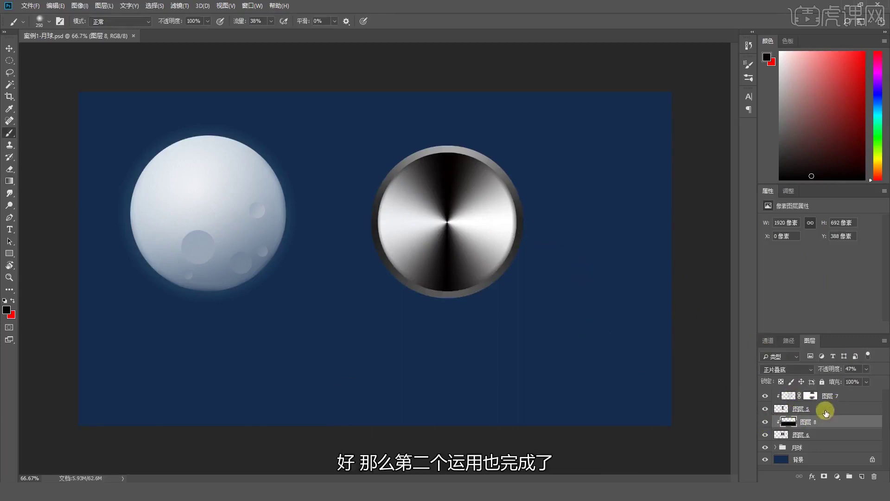
- Group the metal button's four layers, from 图层 6 up to 图层 7, and name the group 金属钮
left_click(821, 434)
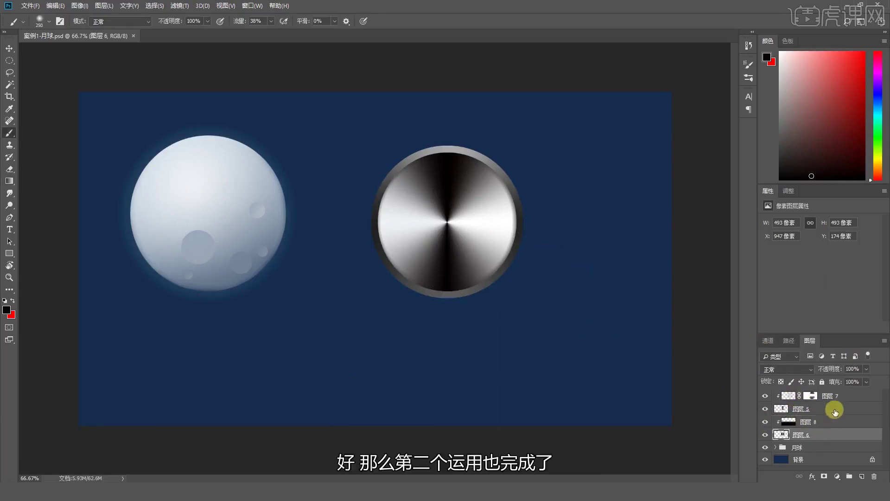
left_click(829, 397, "shift")
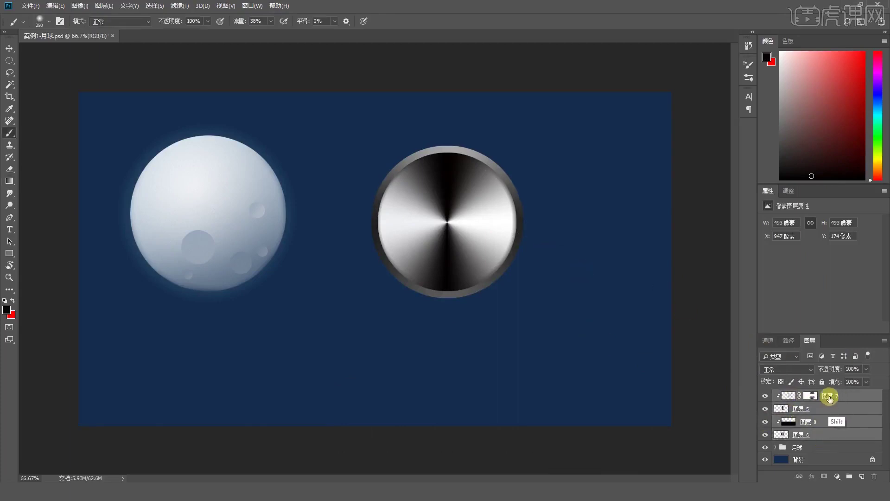
left_click(849, 476)
key("super+space")
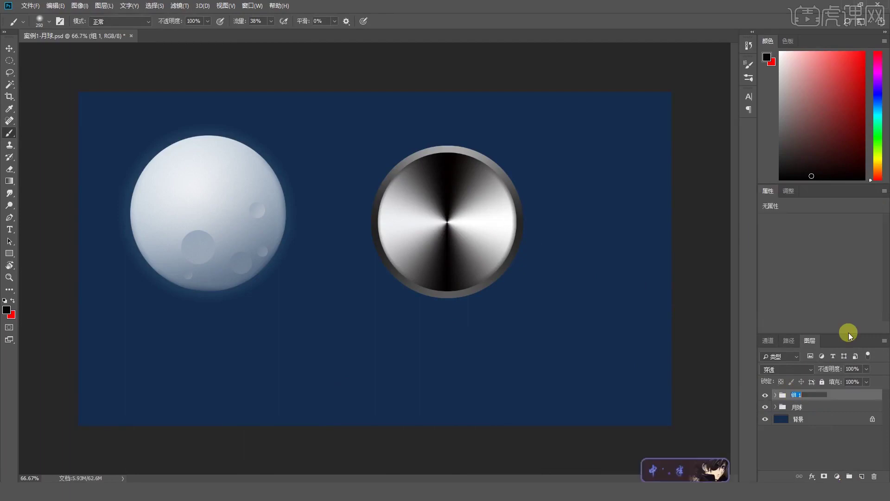
type("金属钮")
key("Return")
key("super+space")
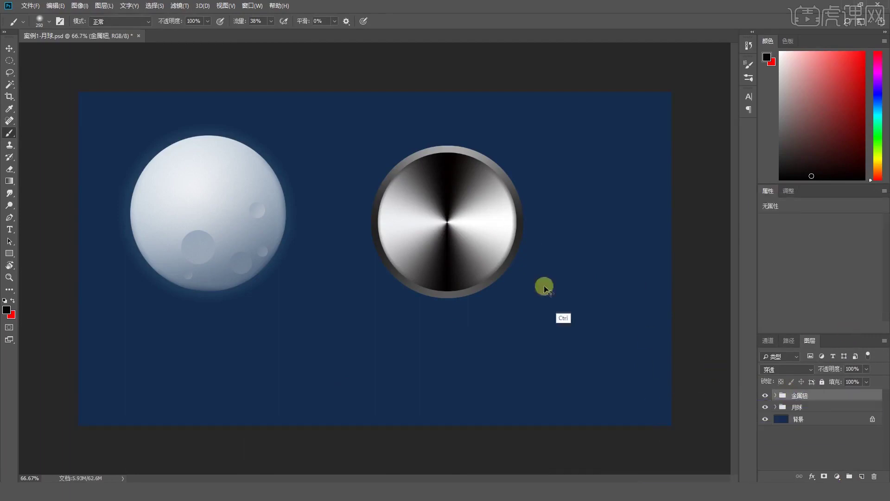
- Scale the 金属钮 group proportionally to about 81.5% and move it closer to the moon
key("ctrl+t")
mouse_move(432, 232)
left_mouse_down()
mouse_move(453, 243)
mouse_move(437, 240)
left_mouse_up()
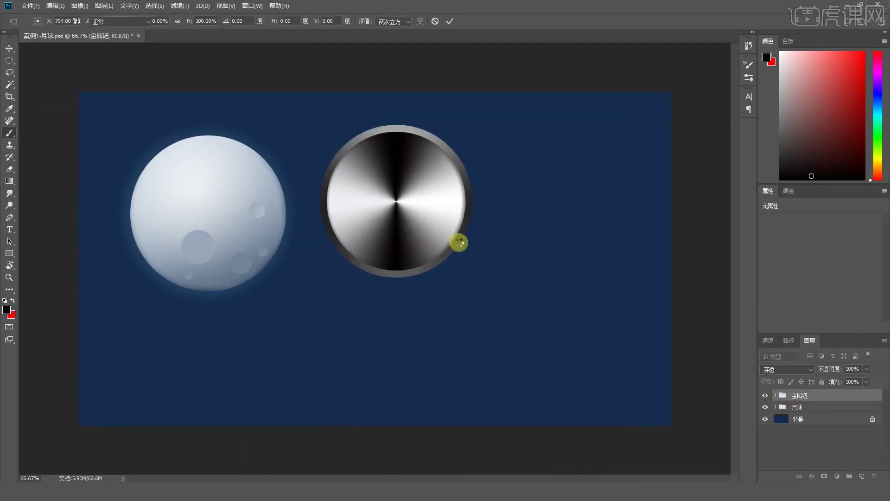
left_click_drag(619, 404, 523, 325)
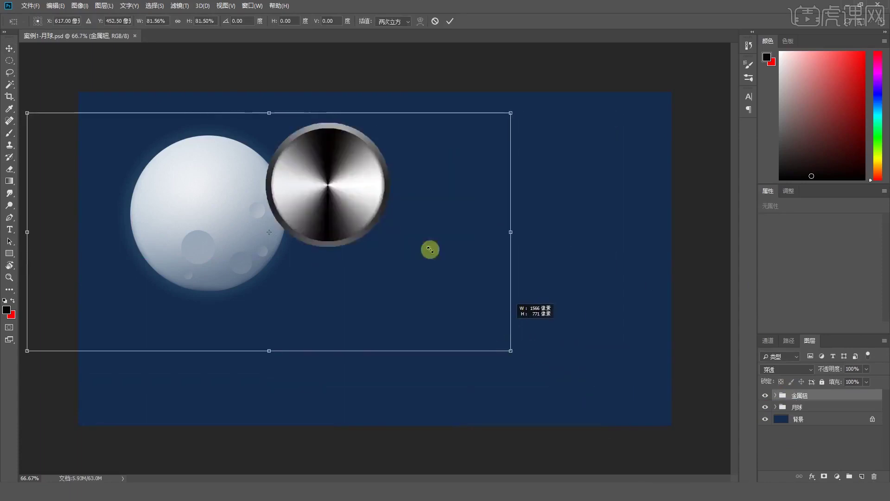
left_click_drag(392, 263, 431, 244)
key("Return")
- Shift the 金属钮 group down into place beside the moon's upper half and apply the transform
key("ctrl")
key("ctrl+t")
key("shift+Down")
key("shift+Down")
key("shift+Down")
key("shift+Down")
key("shift+Down")
key("shift+Down")
key("shift+Down")
key("shift+Down")
key("shift+Down")
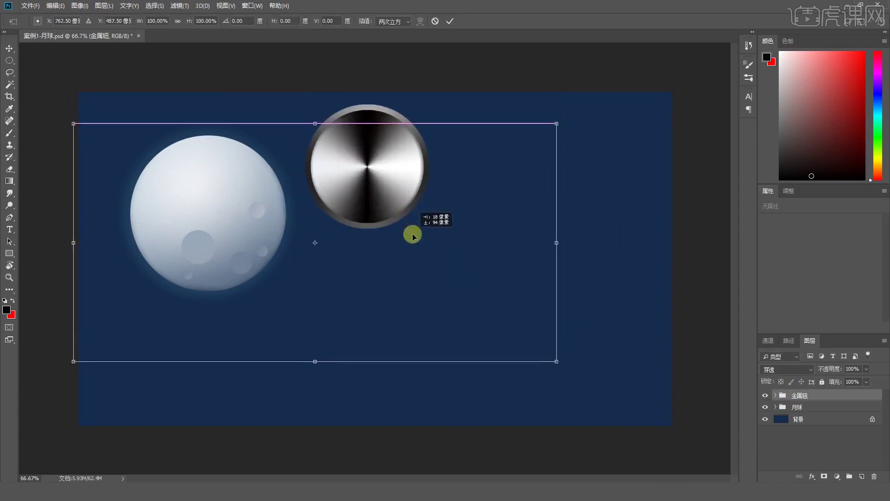
key("Return")
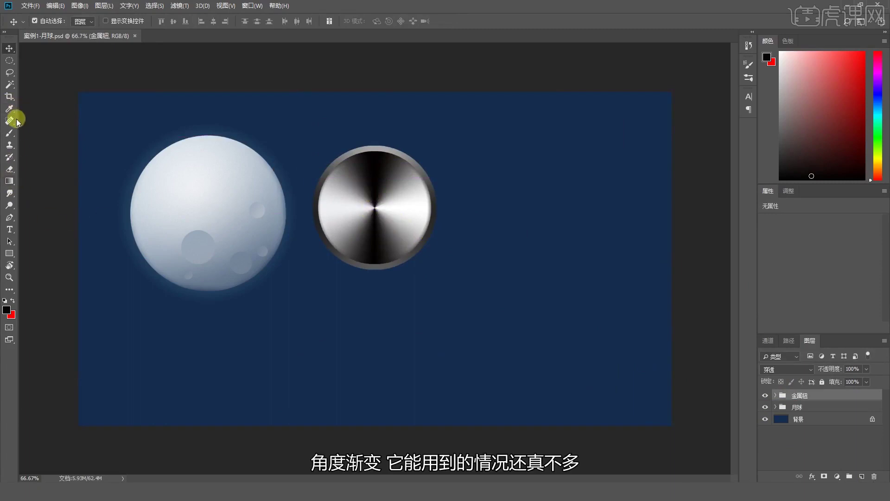
- Add a new layer above the 金属钮 group and select a rectangle about 403 × 125 px beside the metal button
left_click(10, 181)
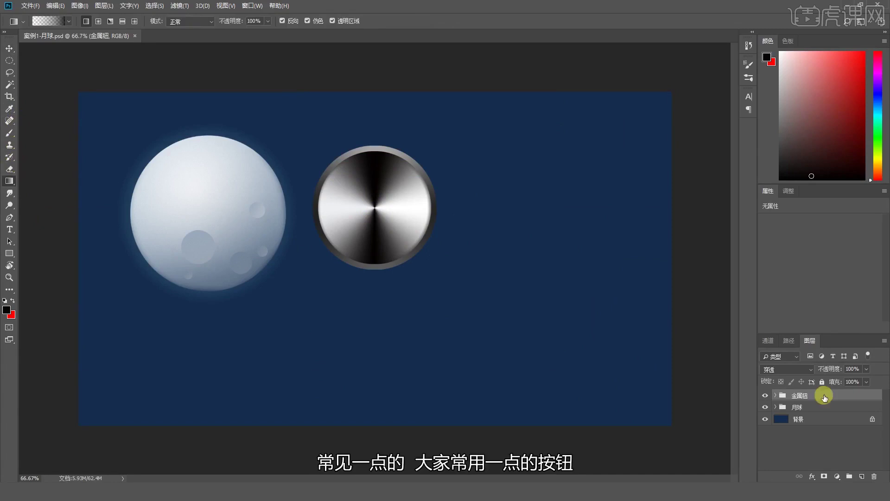
left_click(865, 476)
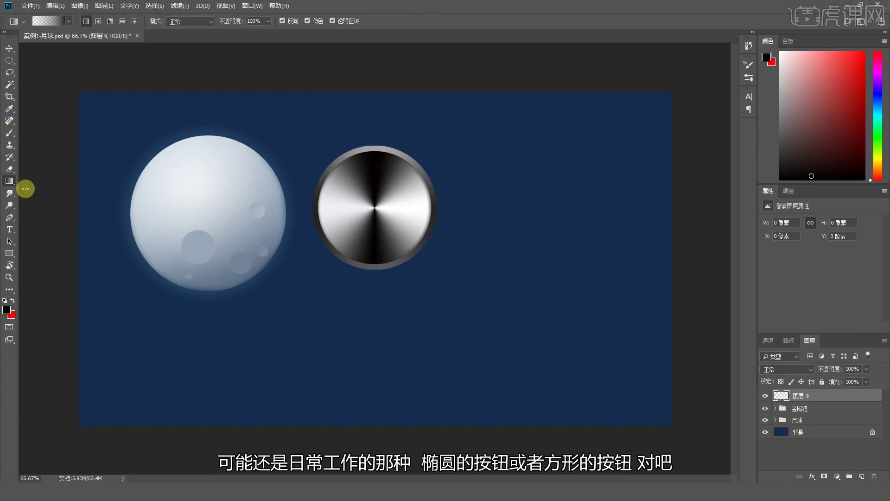
right_click(9, 60)
left_click(34, 62)
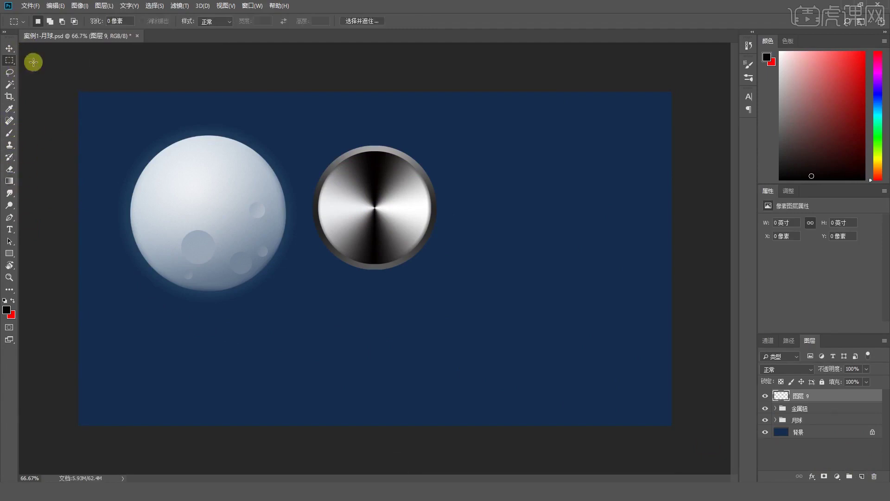
left_click_drag(497, 195, 622, 232)
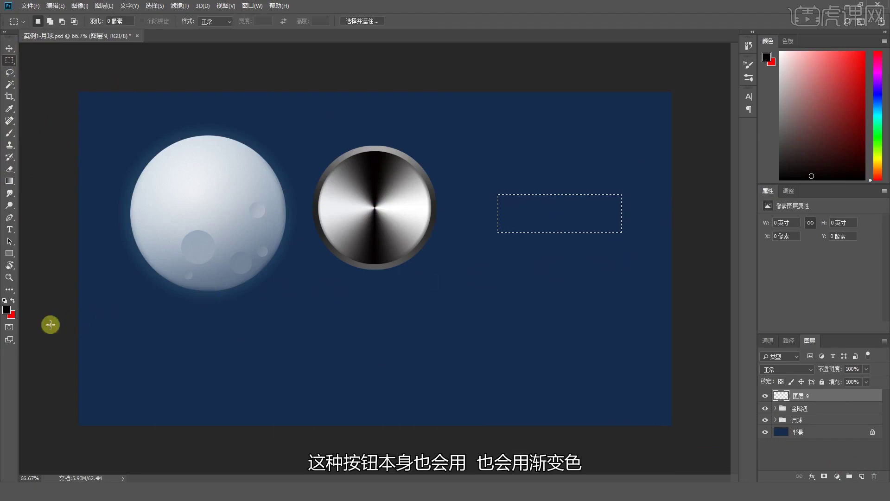
- Set the foreground colour to dark red 9c0c0c, fill the rectangular selection on 图层 9 with it, and deselect
left_click(5, 311)
mouse_move(489, 200)
left_mouse_down()
mouse_move(459, 204)
mouse_move(488, 183)
left_mouse_up()
mouse_move(521, 251)
left_mouse_down()
mouse_move(521, 241)
mouse_move(521, 259)
left_mouse_up()
mouse_move(492, 176)
left_mouse_down()
mouse_move(484, 156)
mouse_move(481, 173)
mouse_move(499, 183)
left_mouse_up()
left_click(607, 129)
key("m")
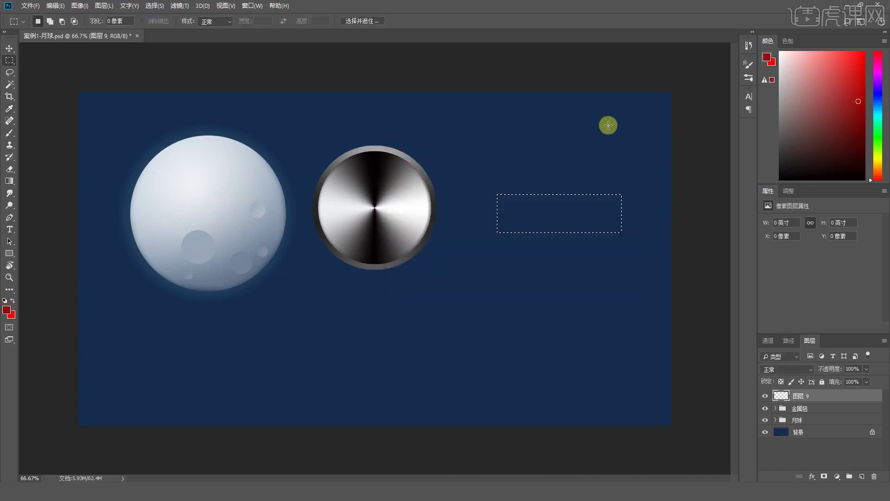
key("alt+Delete")
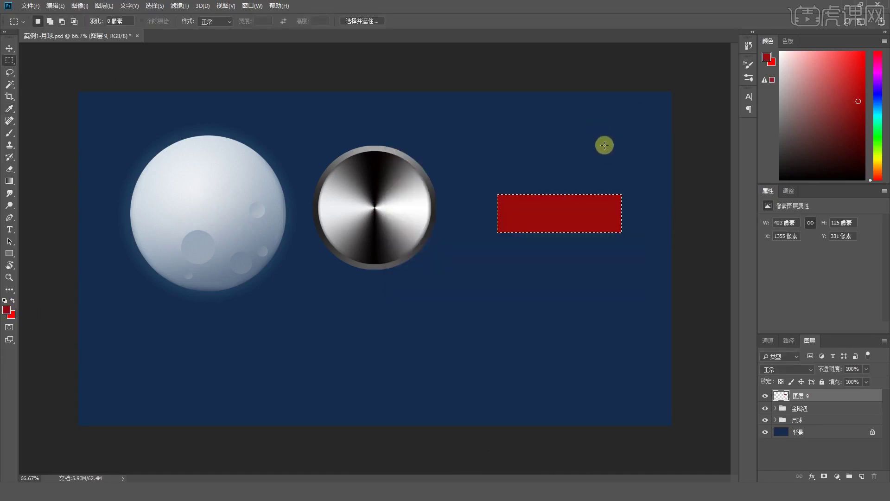
key("ctrl+d")
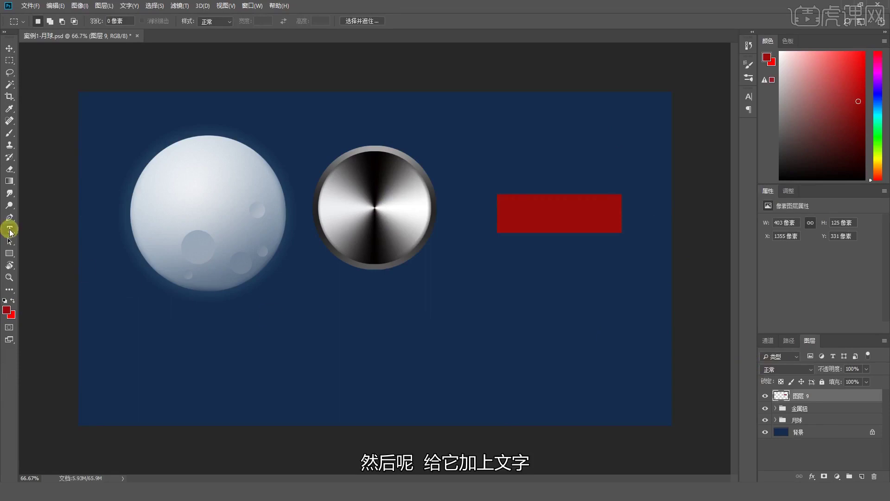
- Add the text 点此按我 on the red rectangle in 微软雅黑 Regular at 28 点
left_click(9, 229)
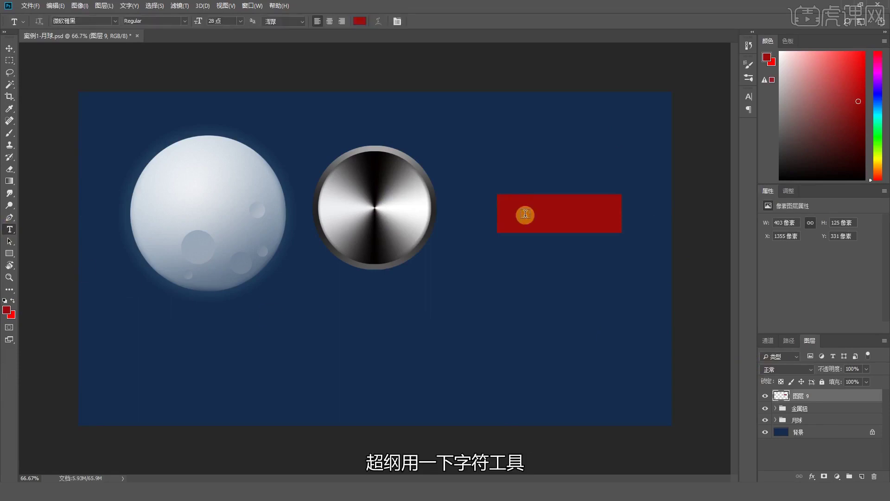
left_click(525, 214)
type("dia")
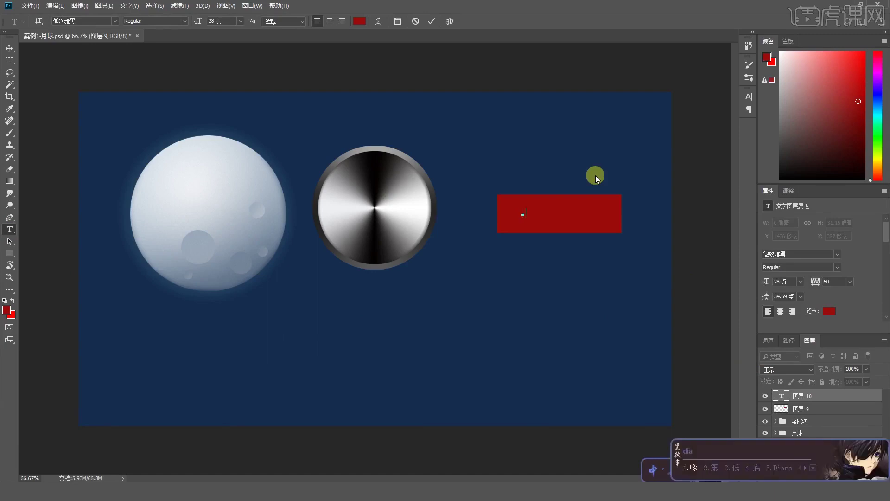
type("————")
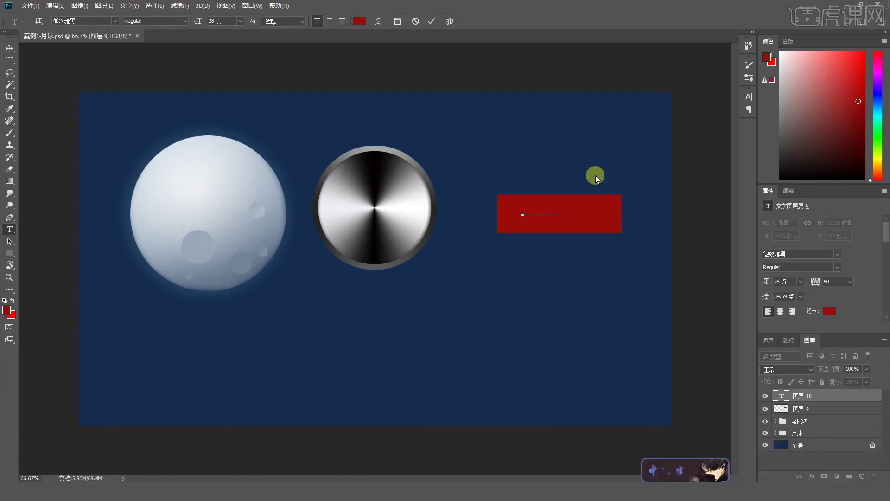
key("super+space")
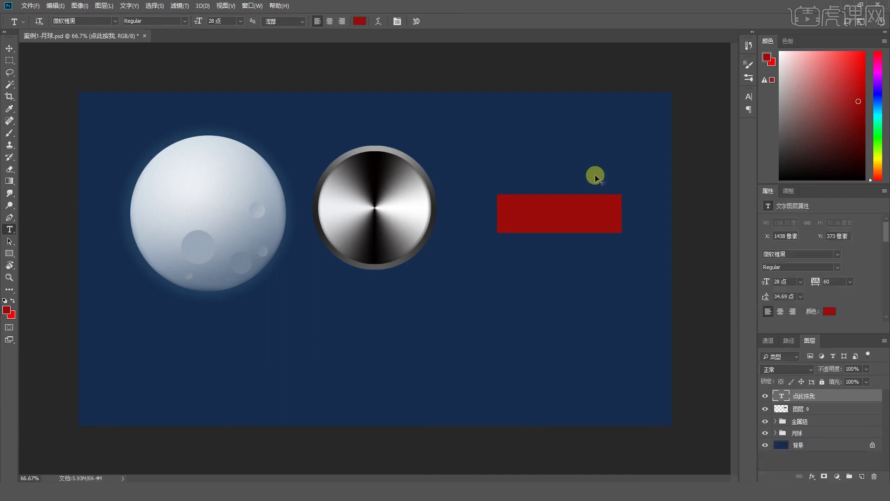
- Change the colour of the 点此按我 text to near-white fdfdfd
left_click(362, 21)
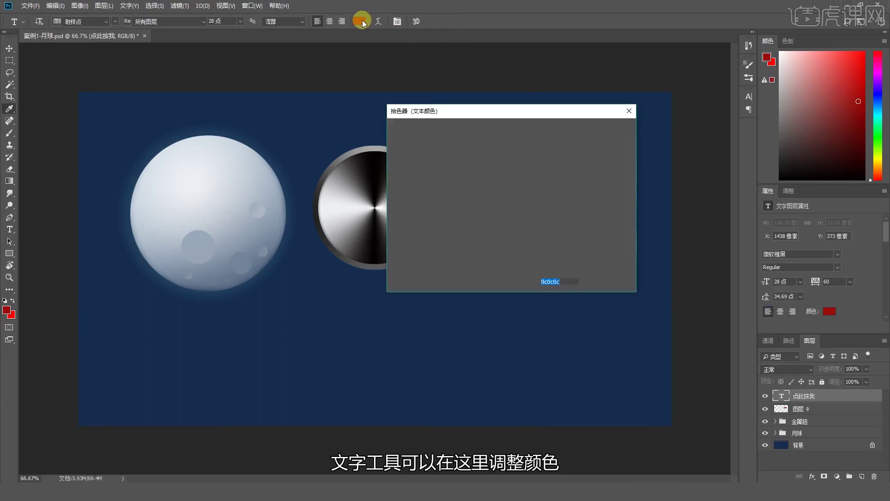
left_click_drag(419, 157, 389, 135)
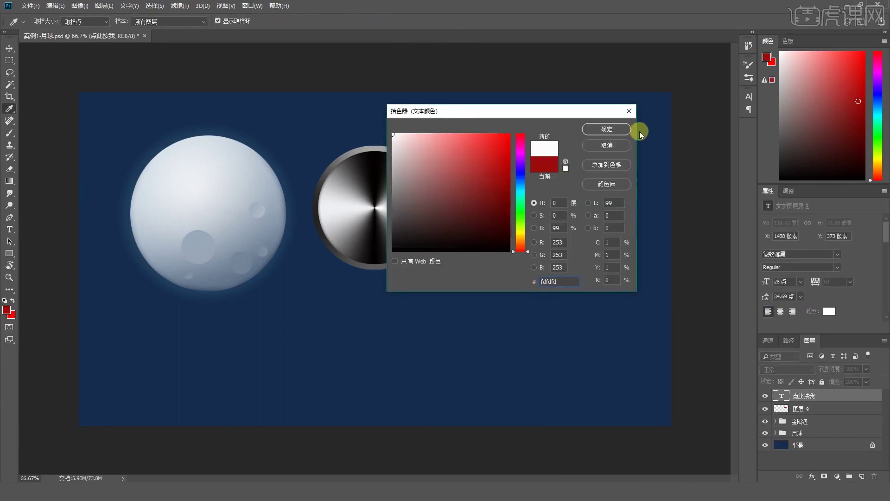
left_click(607, 129)
- Scale the 点此按我 text up to about 62.81 点, centre it on the red rectangle, and select 图层 9
key("ctrl+t")
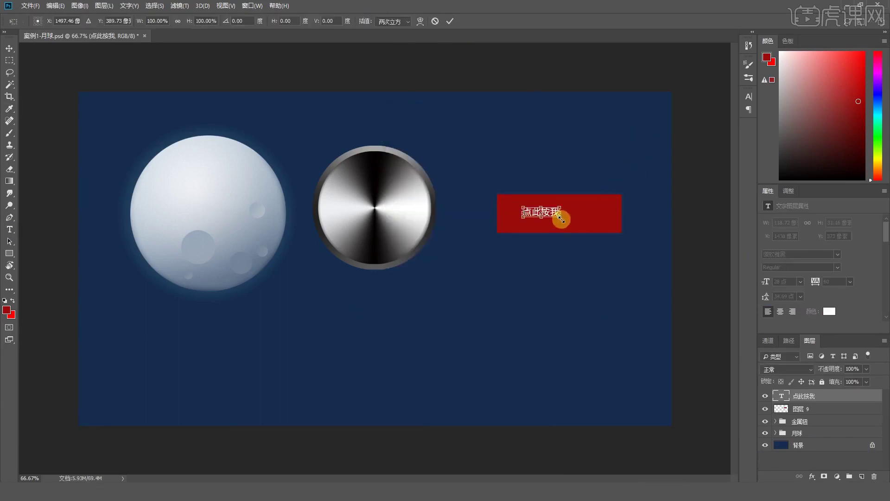
left_click_drag(560, 217, 591, 211)
key("Return")
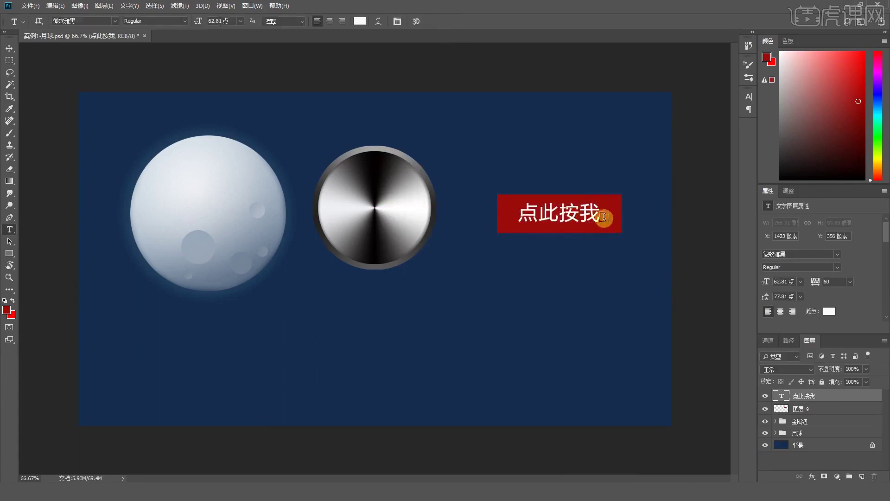
key("v")
left_click(598, 218)
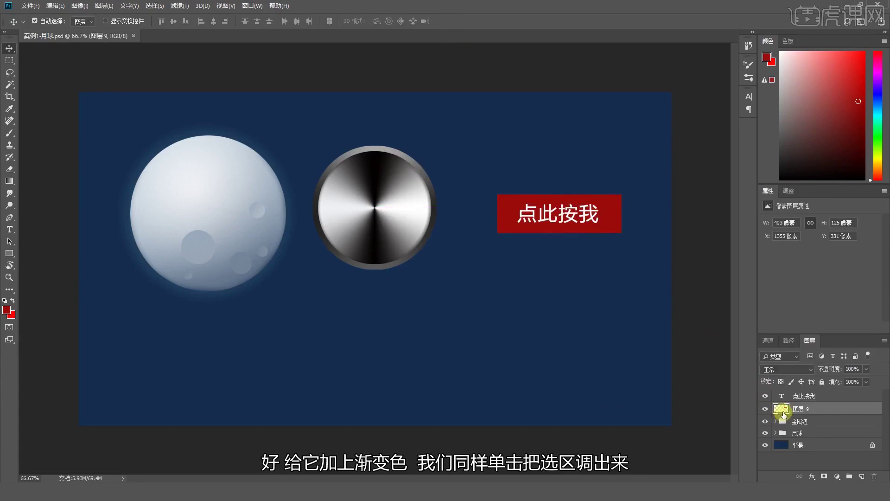
- Load the 图层 9 rectangle as a selection and choose the dark-red-to-bright-red 前景色到背景色渐变 preset for the linear Gradient tool
left_click(782, 409, "ctrl")
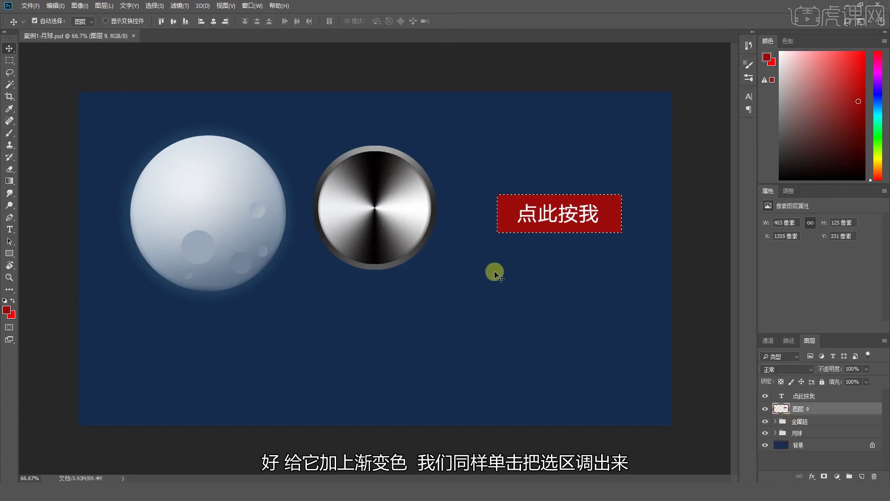
left_click(9, 181)
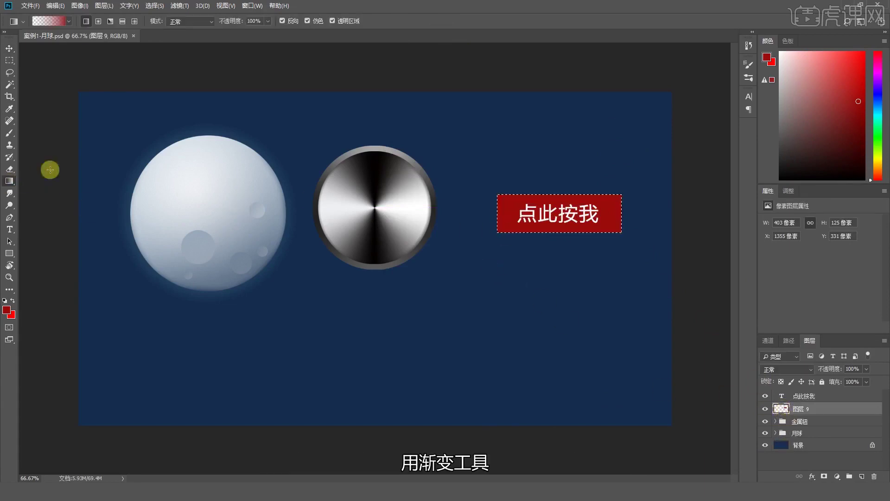
left_click(59, 25)
left_click_drag(557, 111, 193, 148)
left_click(178, 174)
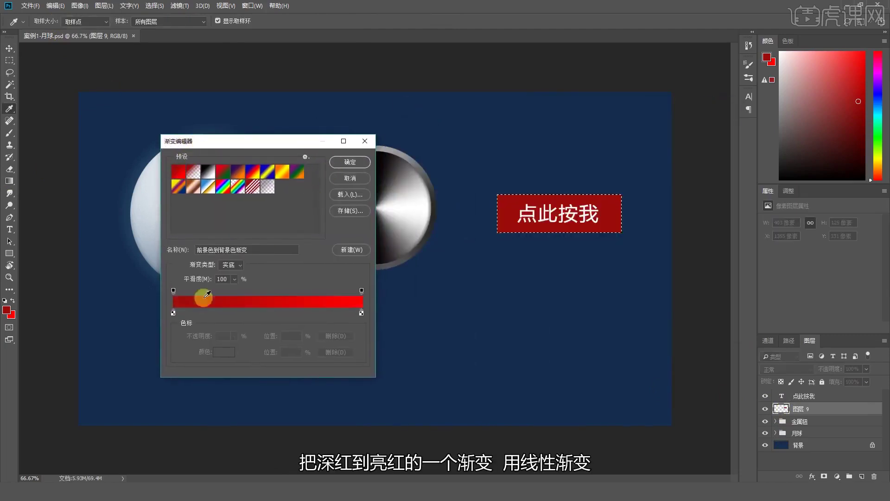
left_click(332, 161)
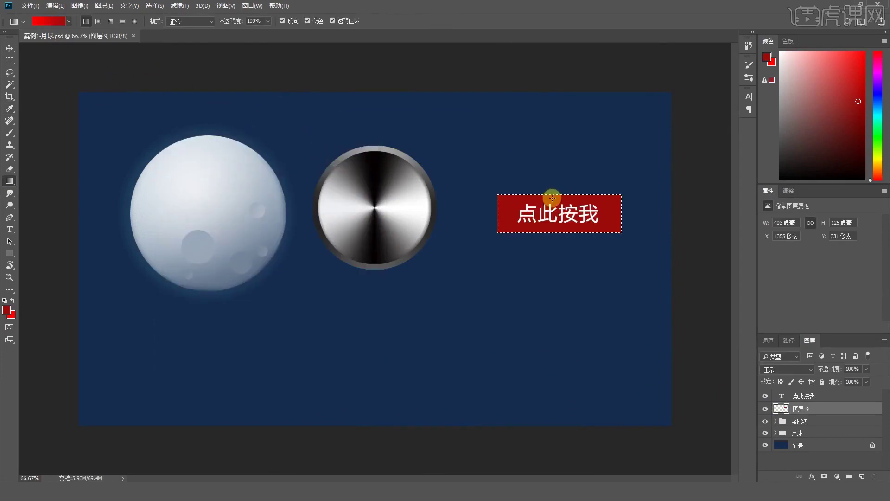
- Fill the selected rectangle with the vertical linear gradient, bright red above and dark red below, redoing the first attempt, and deselect
left_click_drag(549, 252, 548, 195)
key("ctrl+z")
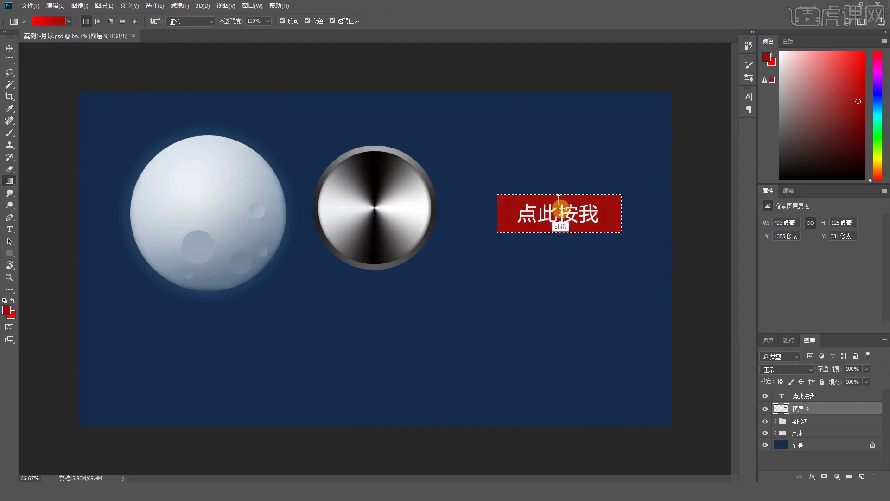
left_click_drag(560, 210, 552, 272)
key("ctrl+d")
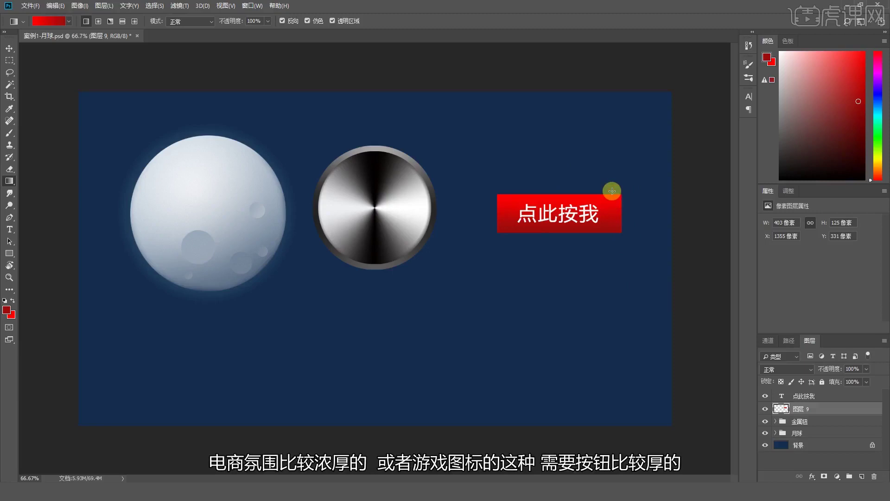
- Reselect the 图层 9 rectangle and soften the gradient by changing its bright end stop to b80e0e
left_click(781, 408, "ctrl")
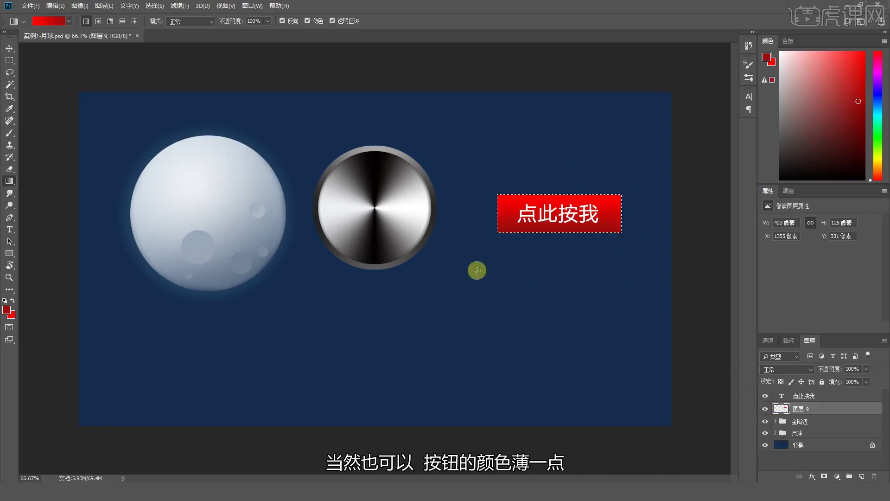
left_click(51, 20)
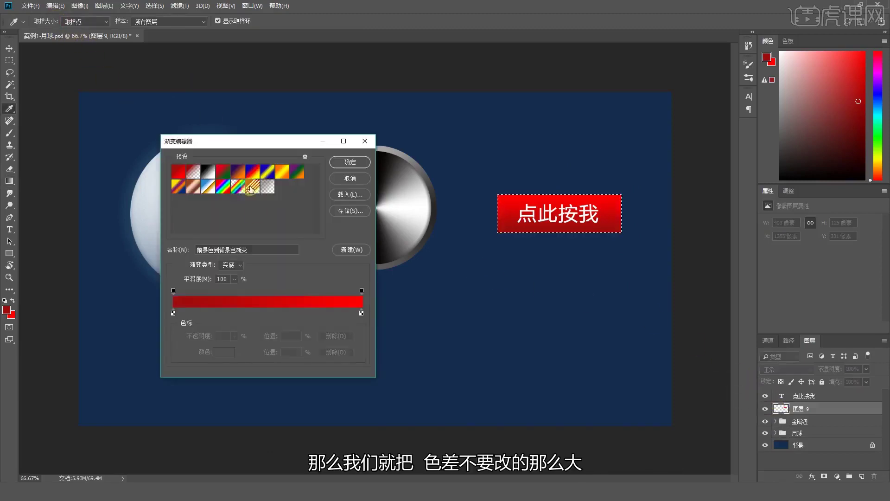
double_click(362, 312)
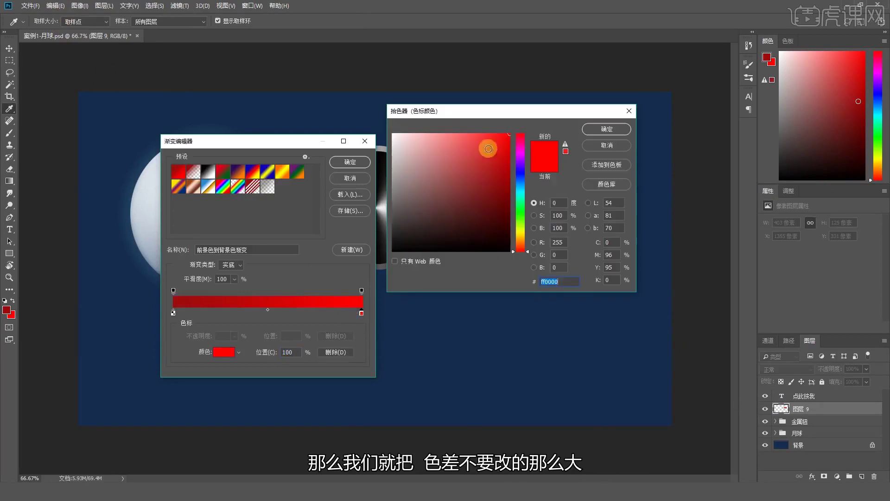
left_click(607, 145)
left_click_drag(179, 298, 354, 302)
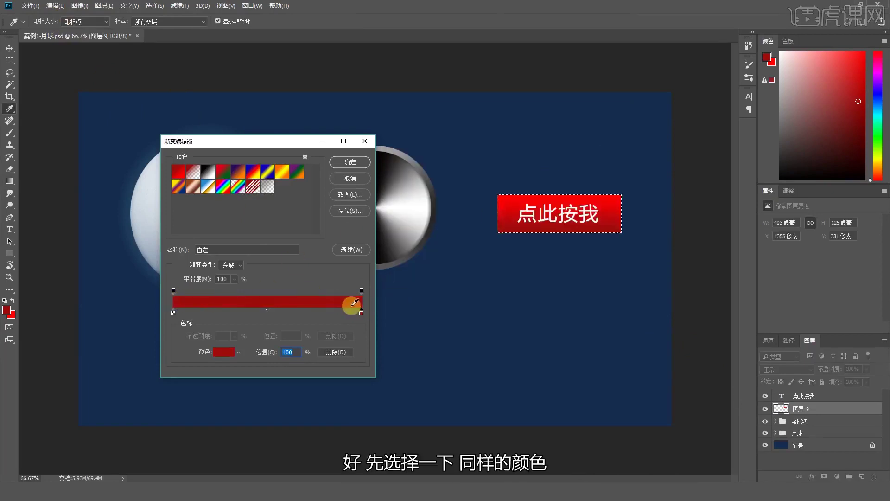
double_click(362, 313)
left_click_drag(494, 175, 501, 167)
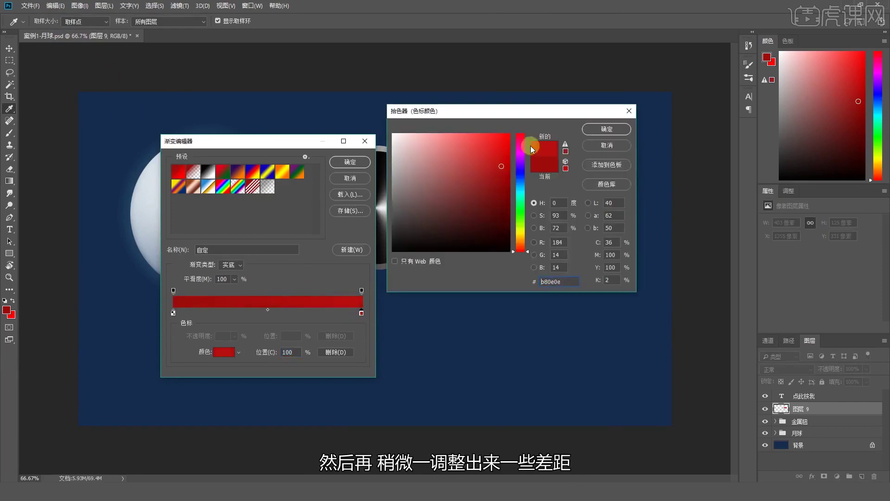
left_click(592, 129)
left_click(348, 163)
- Try the softer red gradient vertically across the rectangle, deselect, and step back in the history
left_click_drag(550, 197, 552, 241)
key("ctrl+d")
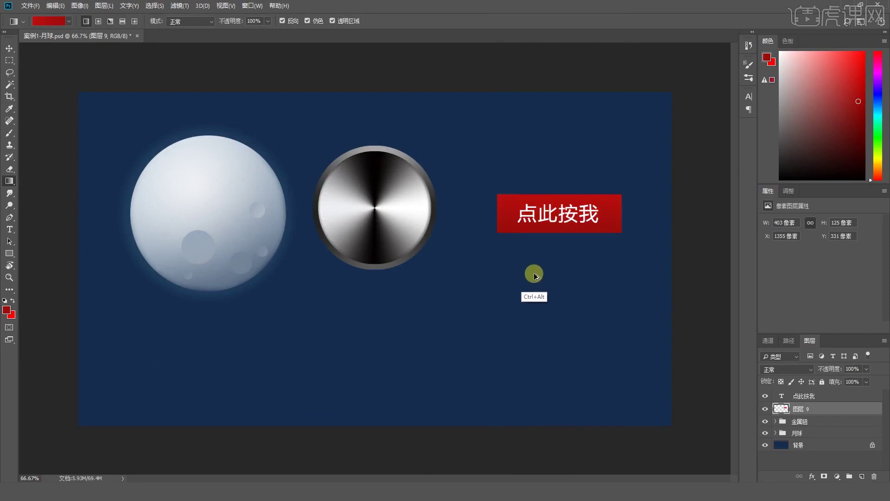
key("ctrl+alt+z")
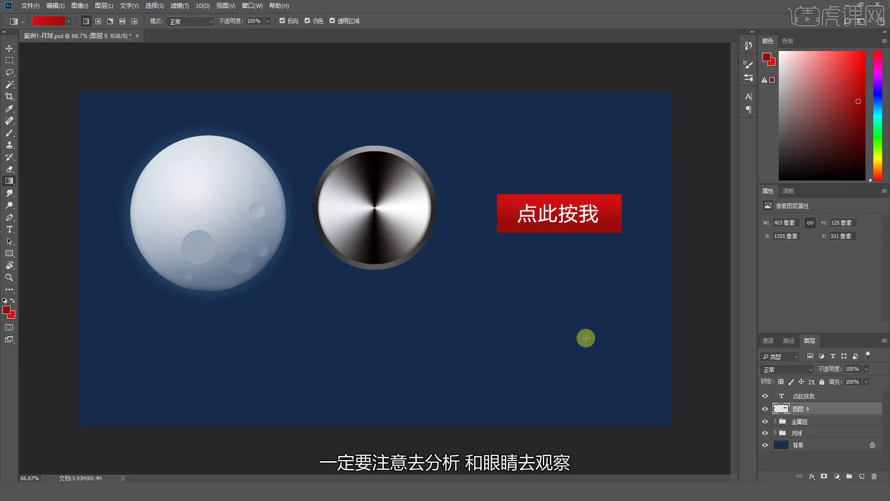
- Select the 点此按我 text layer and try the Gradient tool on it
key("v")
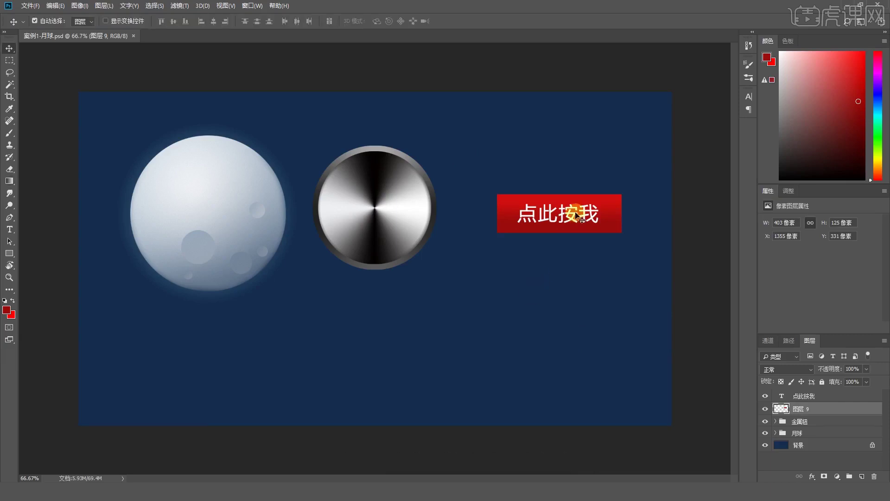
left_click(574, 214)
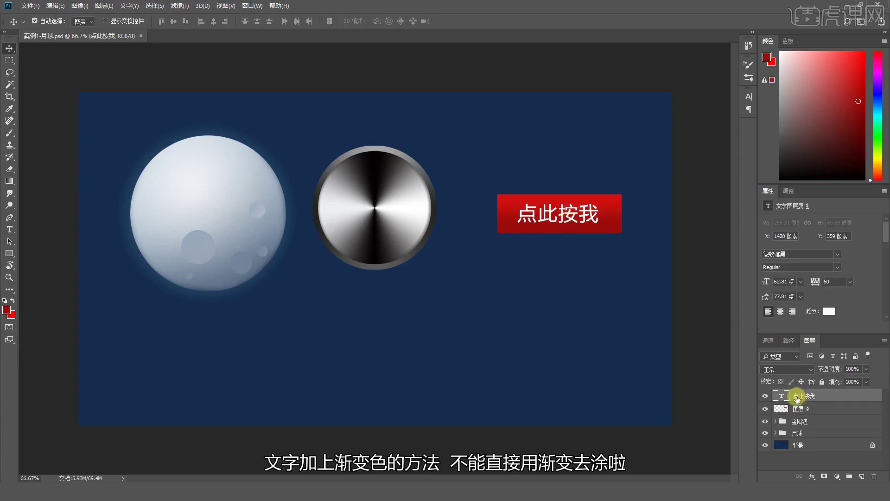
left_click(9, 181)
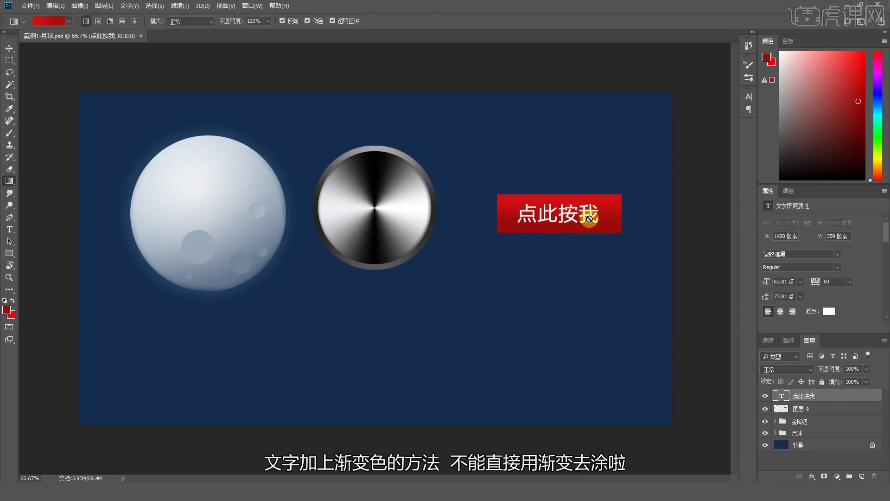
- Add a 渐变叠加 layer style to the 点此按我 text layer using the linear 灰色、白色 gradient
double_click(843, 397)
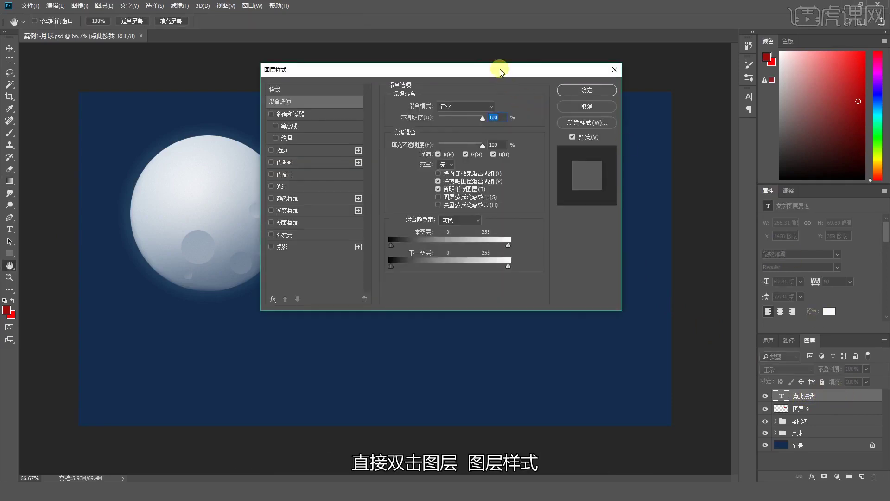
left_click_drag(500, 69, 357, 122)
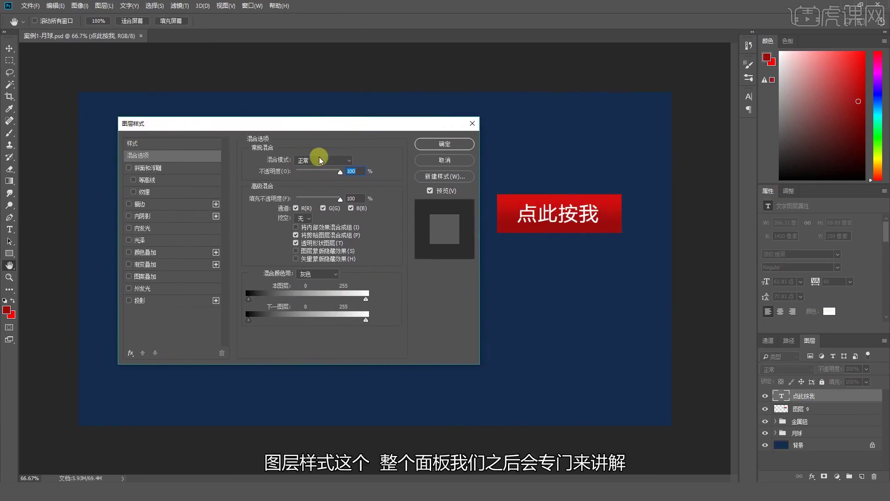
left_click_drag(299, 124, 308, 119)
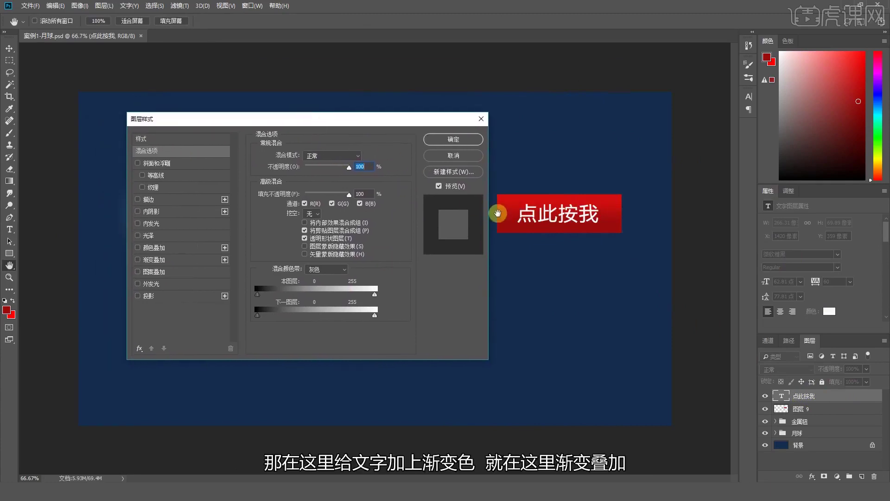
left_click(156, 261)
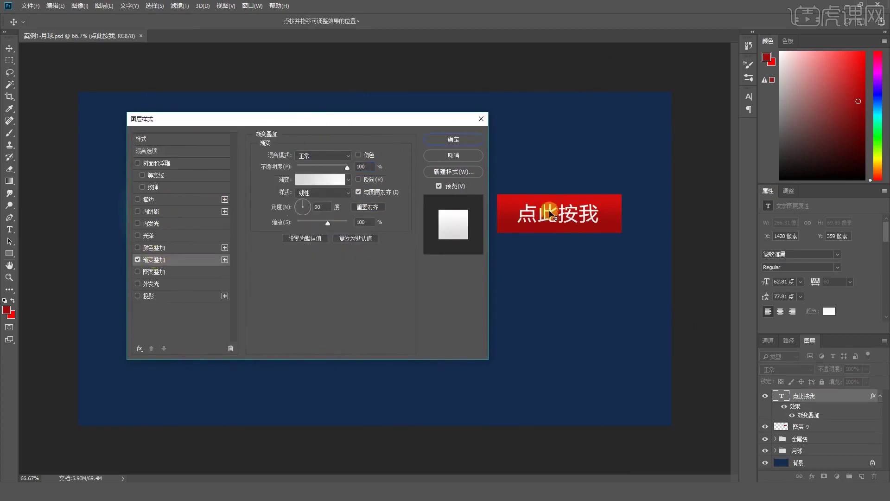
left_click(344, 179)
left_click_drag(334, 113, 547, 115)
left_click_drag(436, 117, 313, 224)
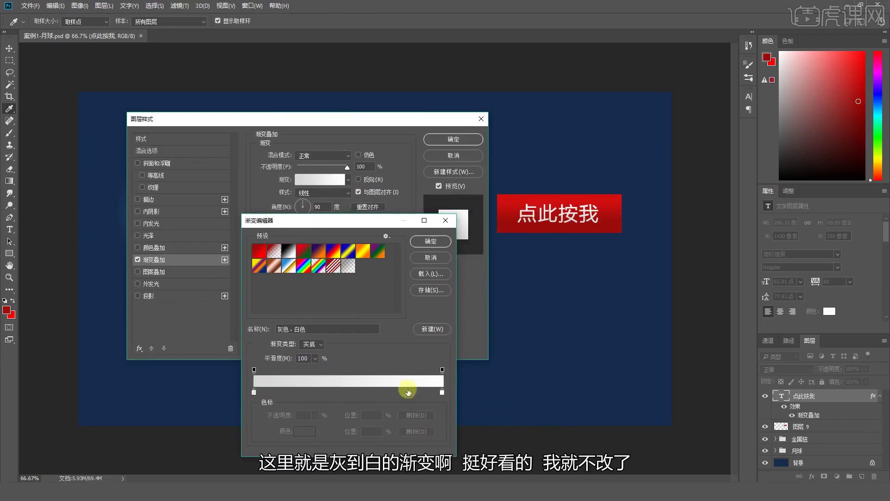
left_click(425, 242)
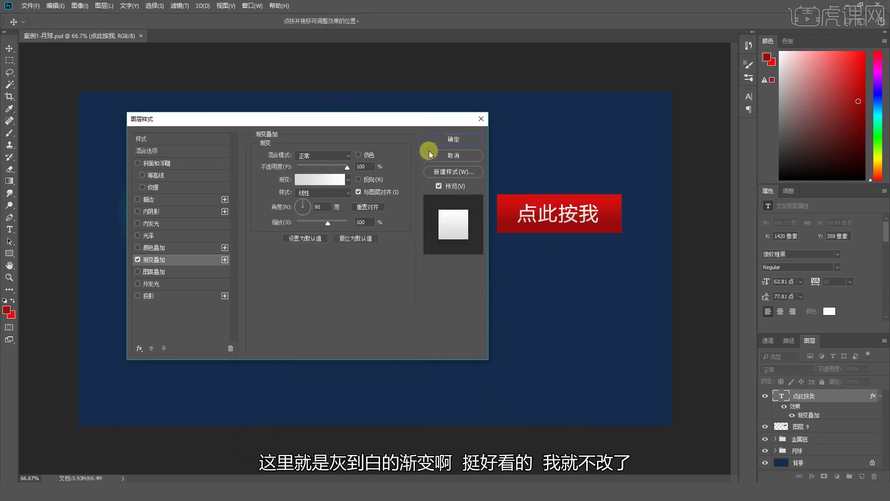
left_click(445, 139)
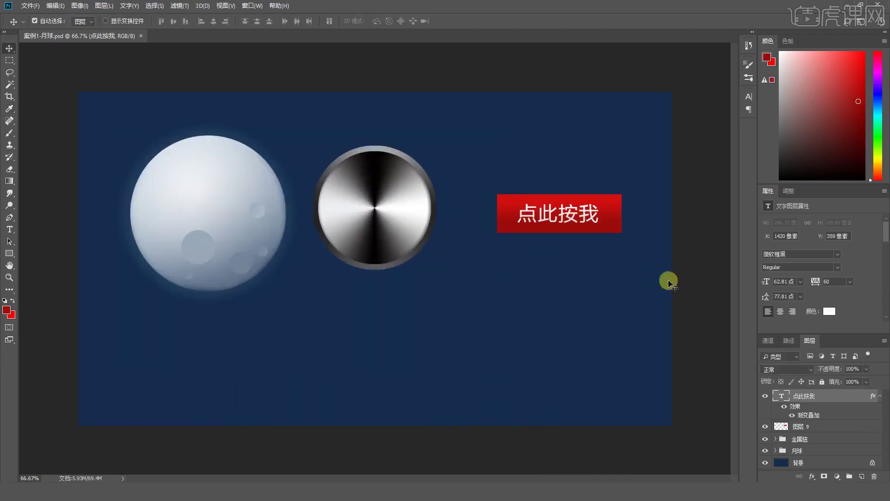
- Group the 点此按我 text layer with 图层 9 and name the group 红色按钮
left_click(823, 425)
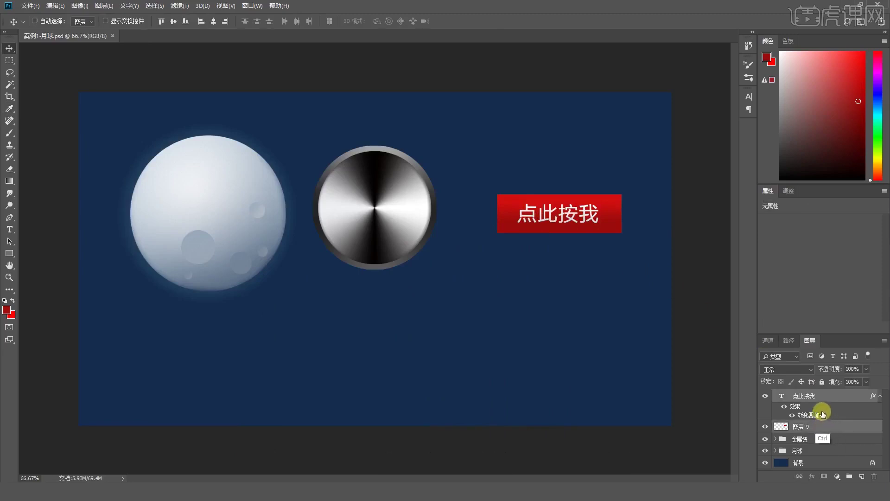
left_click(849, 476, "ctrl")
double_click(796, 394)
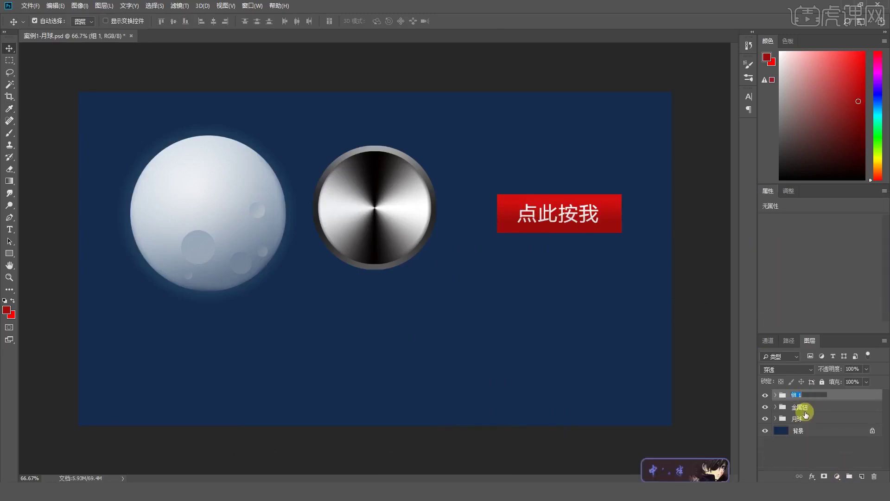
type("红色按钮")
key("Return")
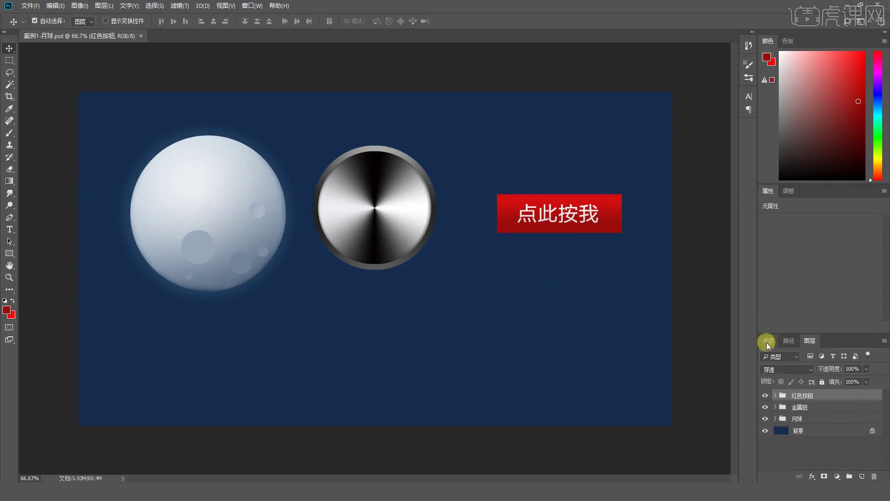
- Shift the 红色按钮 group slightly left and about 25 px down, level with the metal button, and apply the transform
key("ctrl+t")
left_click_drag(602, 205, 600, 235)
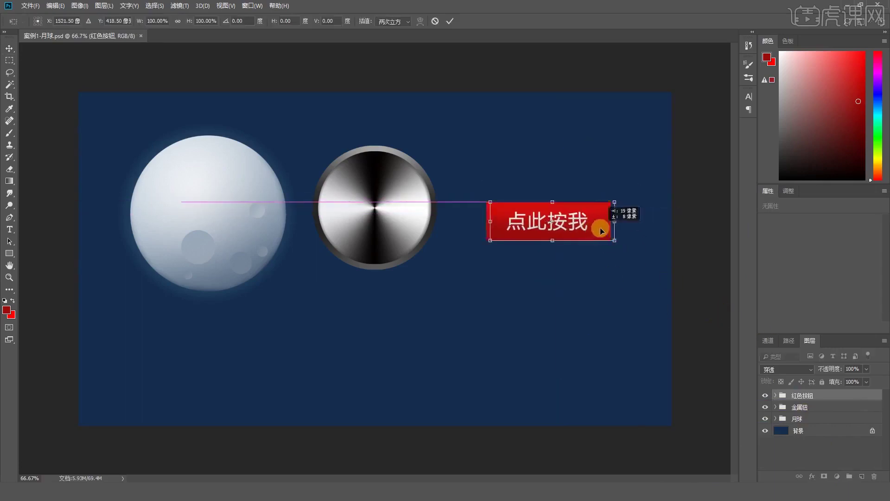
key("Return")
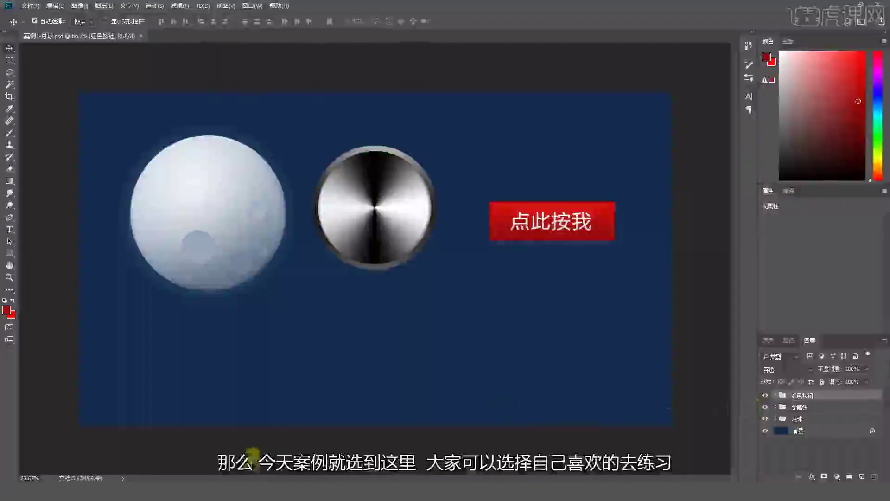
- Place the image 500744318.jpg from the PS CC 2018新课录制2018.10.02 folder into the 案例1-月球.psd document
left_click(239, 470)
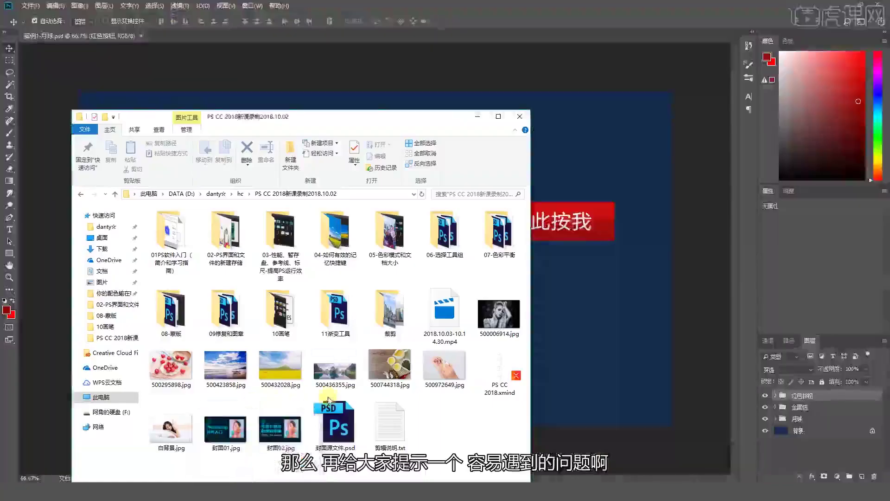
left_click(390, 377)
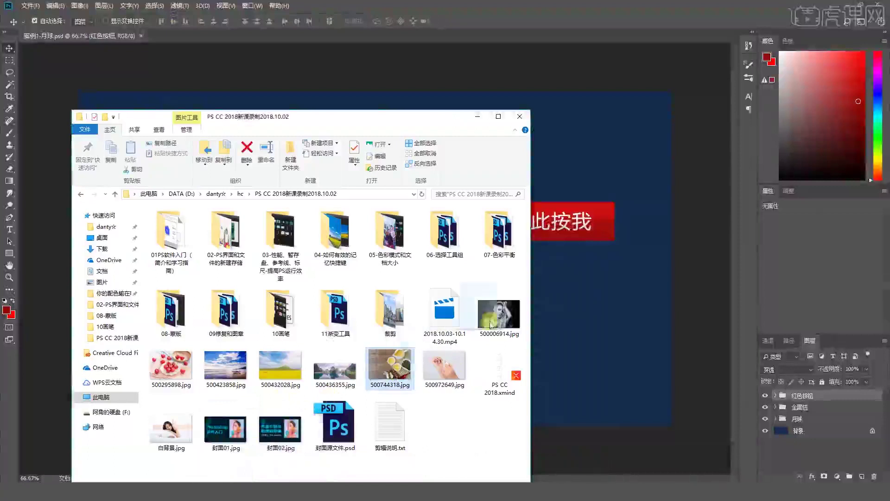
left_click(592, 289)
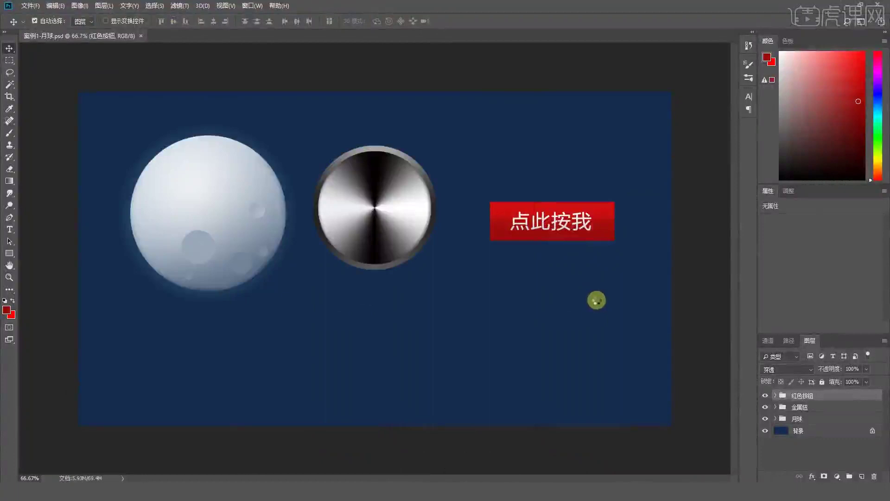
key("Return")
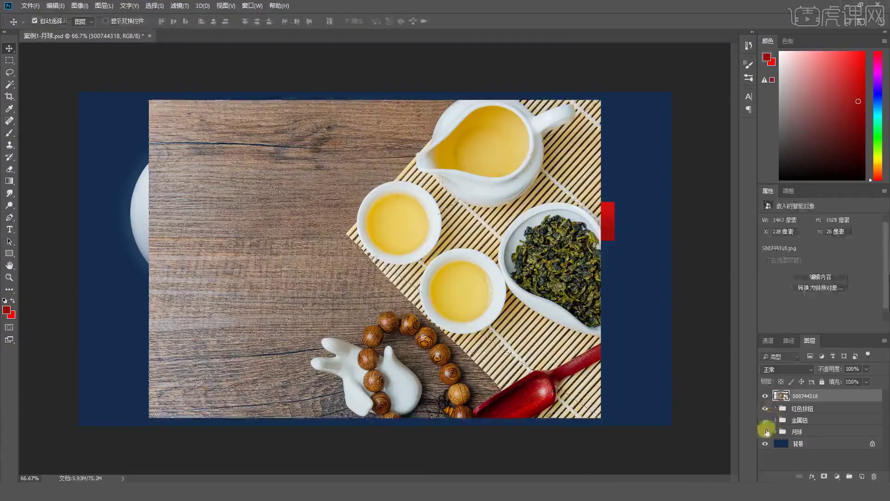
- Hide the 月球, 金属钮 and 红色按钮 groups and add a layer mask to the 500744318 layer
left_click_drag(767, 431, 767, 407)
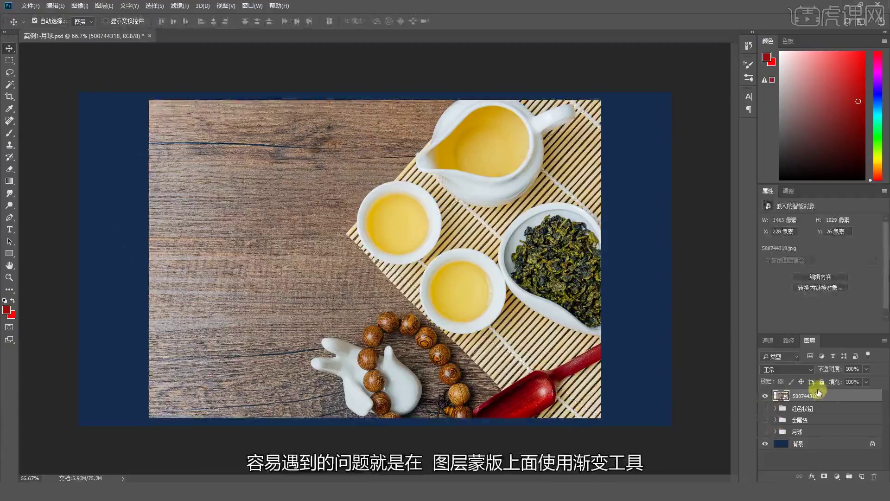
left_click(824, 476)
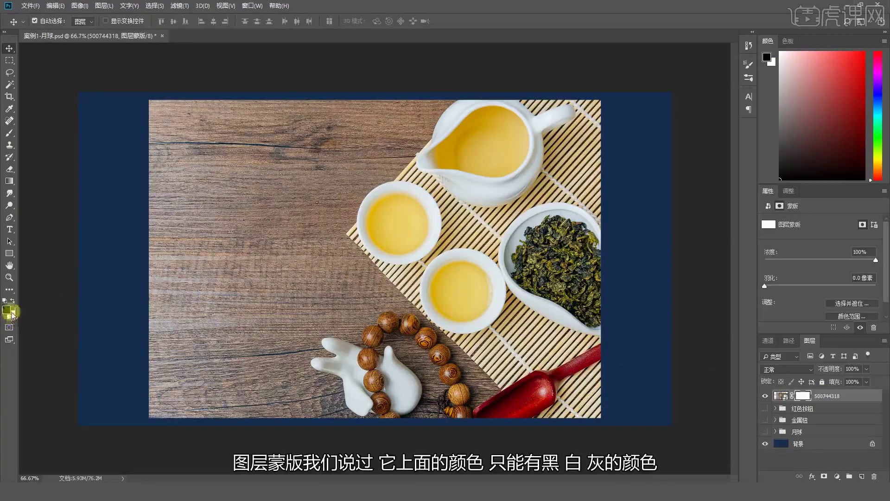
- Try the Gradient tool with a red gradient across the layer mask of the tea photo
key("g")
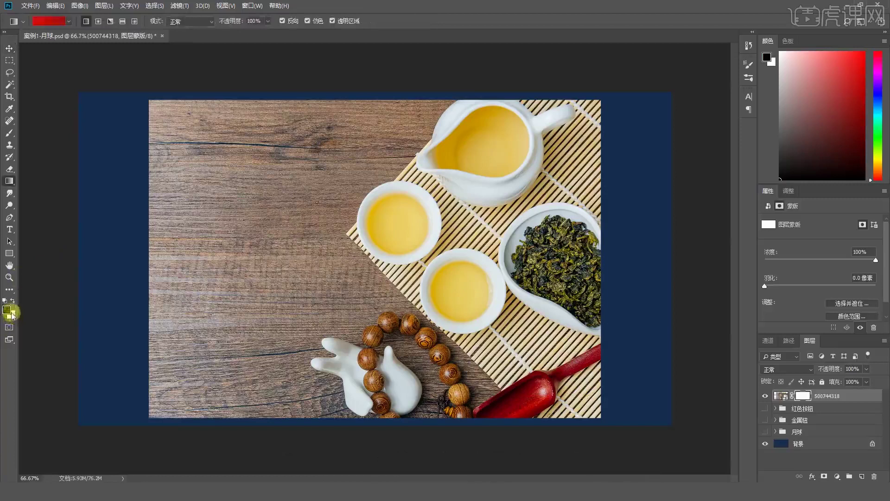
left_click_drag(126, 263, 591, 288)
left_click_drag(597, 352, 134, 180)
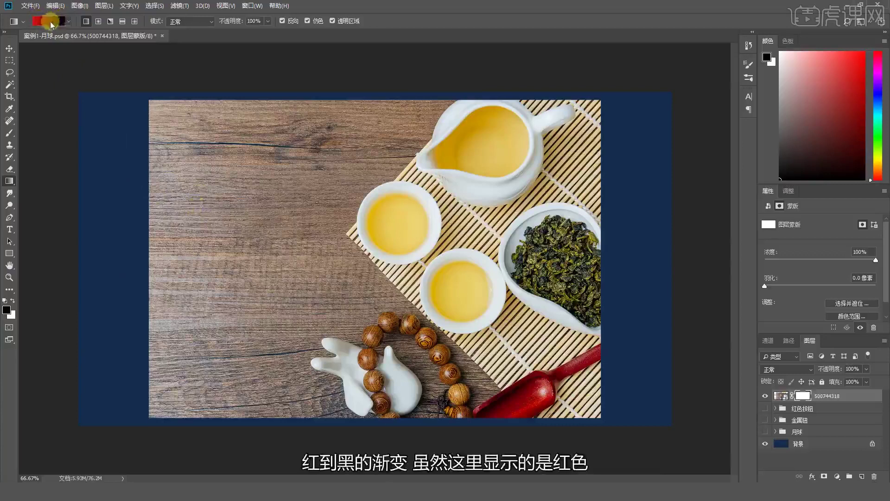
- Preview grey cfcfcf for the gradient's red stop, discard it, and choose the 前景色到透明渐变 preset instead
left_click(51, 24)
double_click(442, 392)
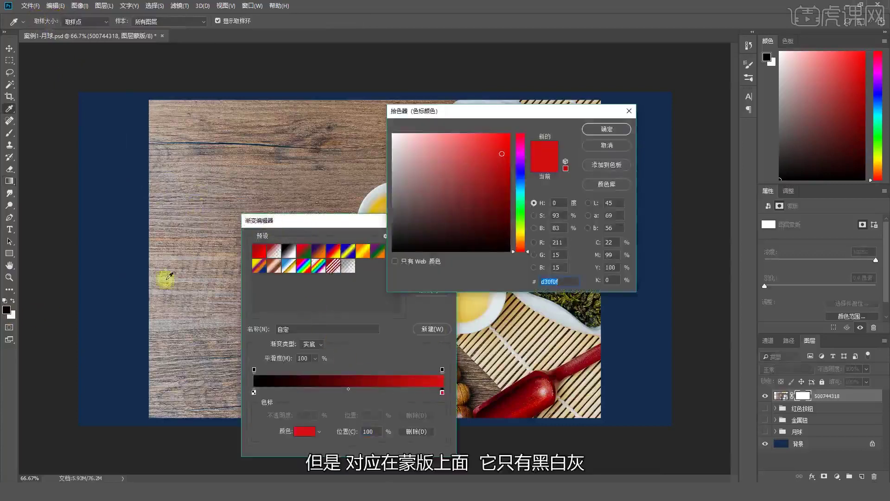
left_click_drag(497, 153, 388, 157)
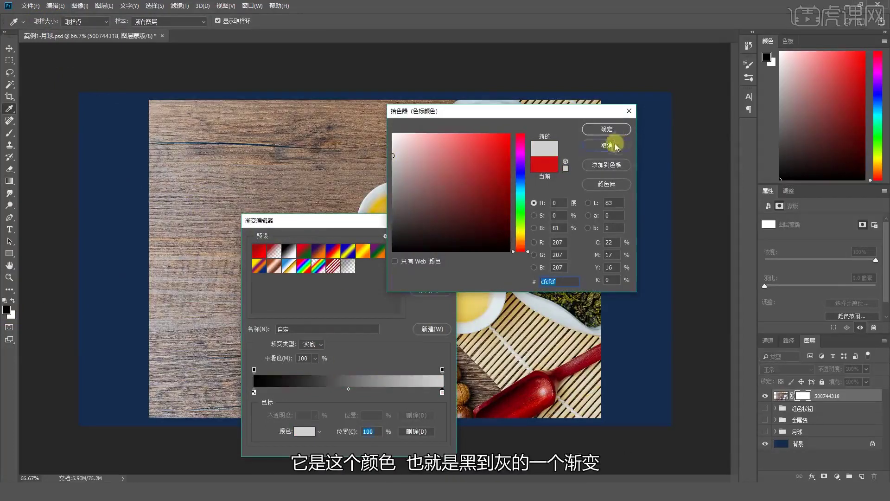
left_click(615, 146)
left_click(275, 252)
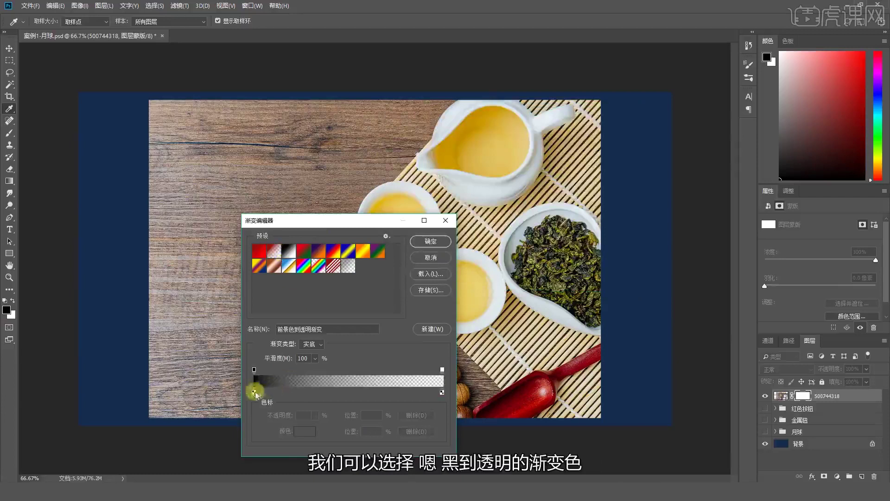
left_click(428, 242)
- Undo a reversed trial gradient, disable 反向, and draw a black-to-transparent gradient on the mask from the photo's left edge toward its middle
left_click_drag(153, 259, 583, 262)
key("ctrl+z")
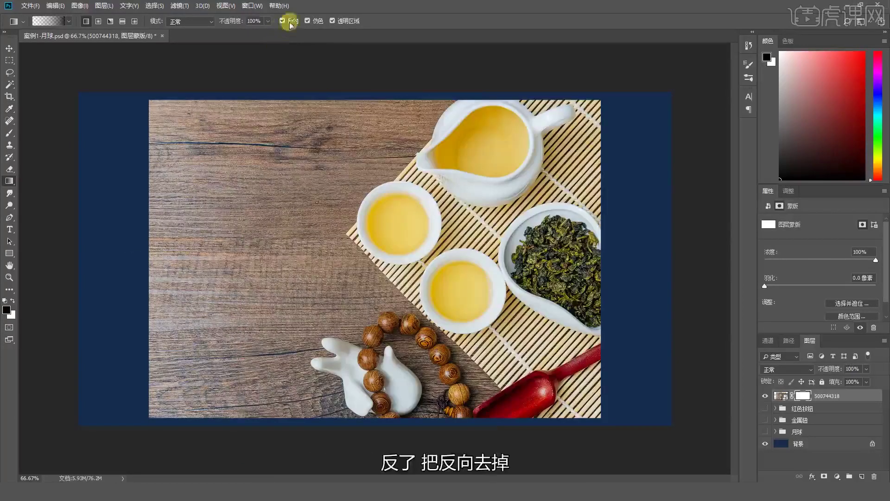
left_click(282, 21)
left_click_drag(138, 261, 390, 259)
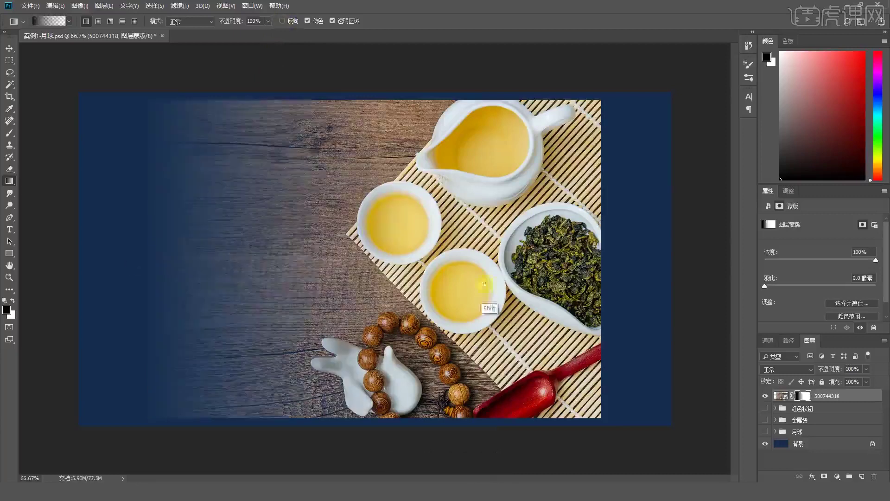
- Layer three more black-to-transparent gradients from left to right on the photo's mask to extend the fade on its left side
left_click(806, 396)
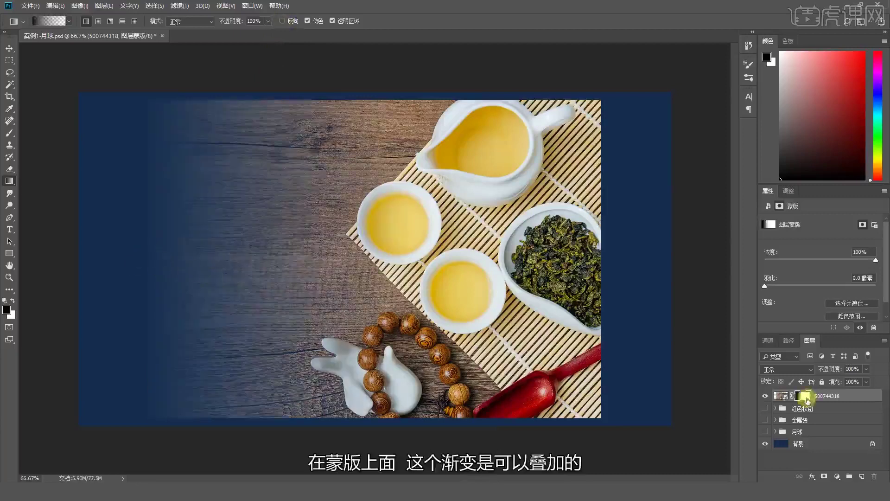
left_click_drag(135, 271, 369, 273)
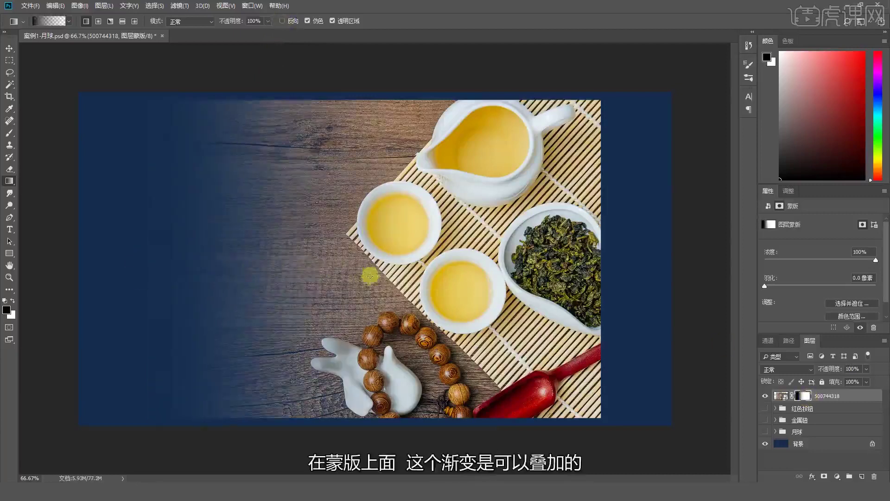
left_click_drag(102, 268, 261, 265)
left_click_drag(132, 280, 358, 271)
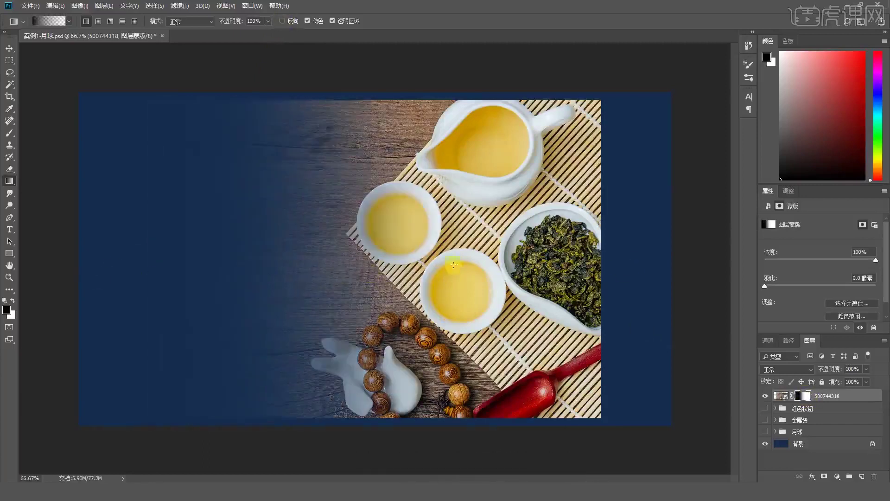
- Try one more mask gradient, undo it, and move the masked photo right until it meets the canvas's right edge
left_click_drag(254, 275, 343, 276)
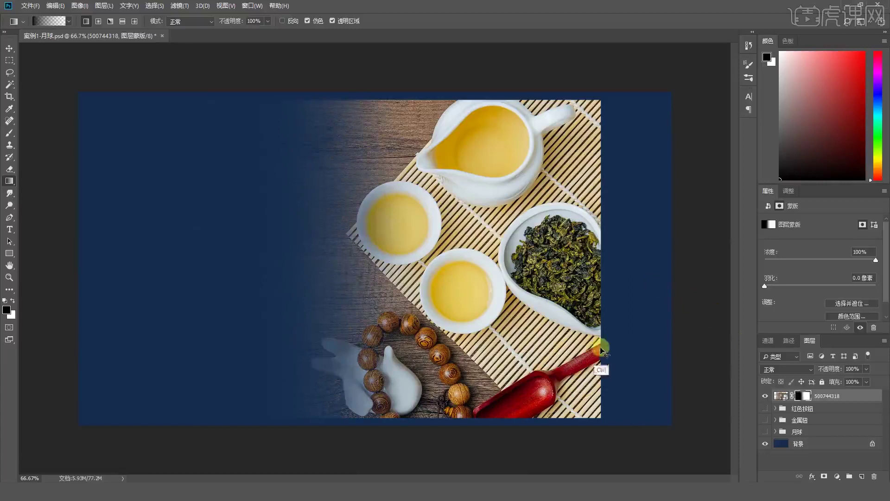
key("ctrl+z")
left_click_drag(561, 359, 616, 350)
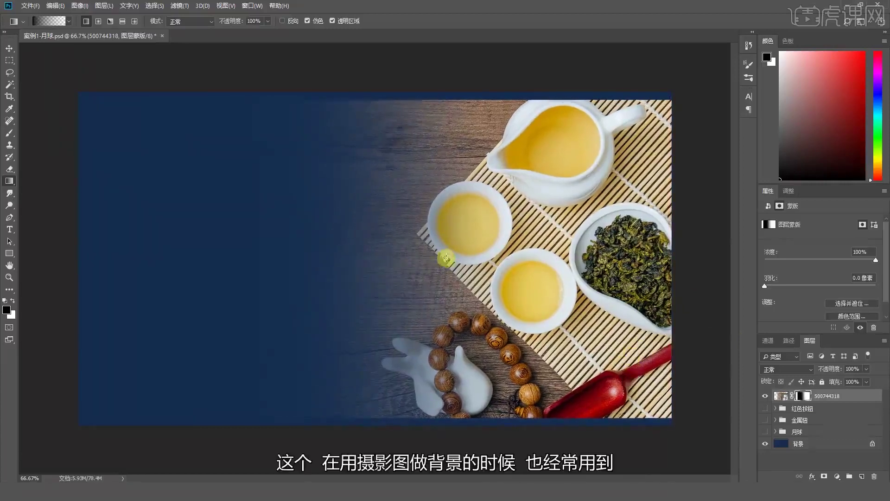